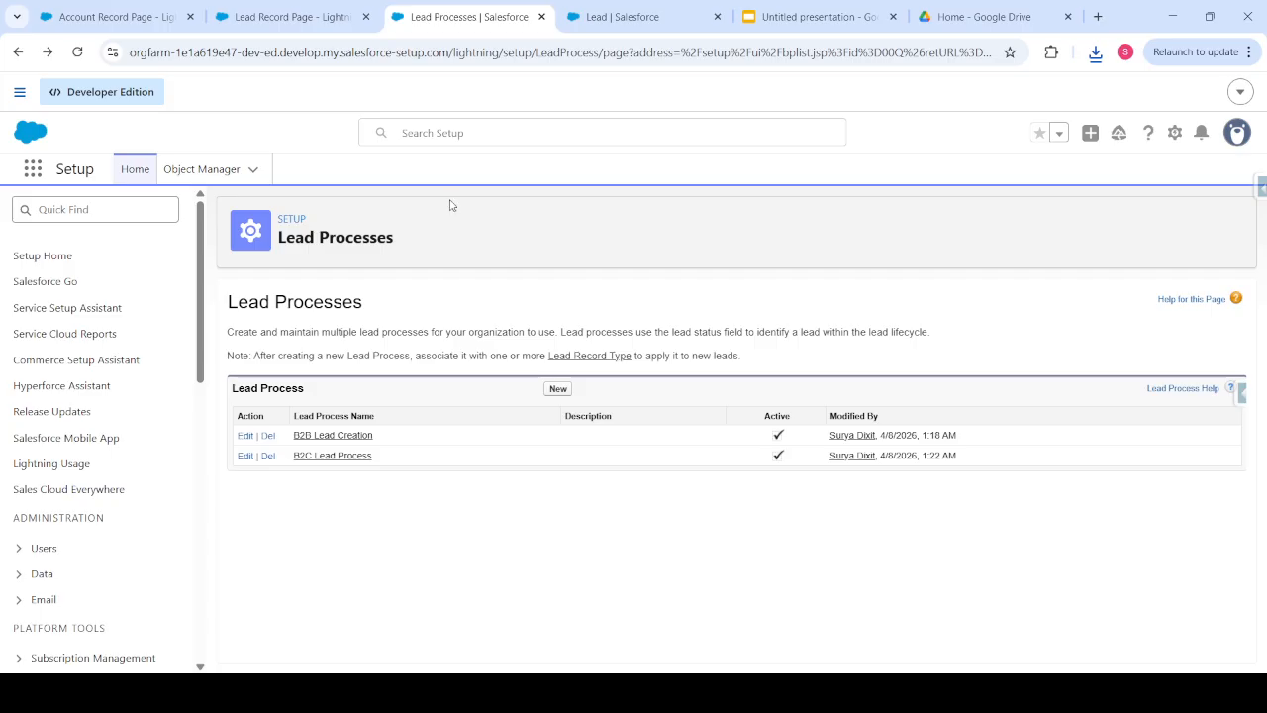
- Switch to the Lead Record Page to view its lead status path in Lightning App Builder
{"action": "left_click", "coordinate": [294, 17]}
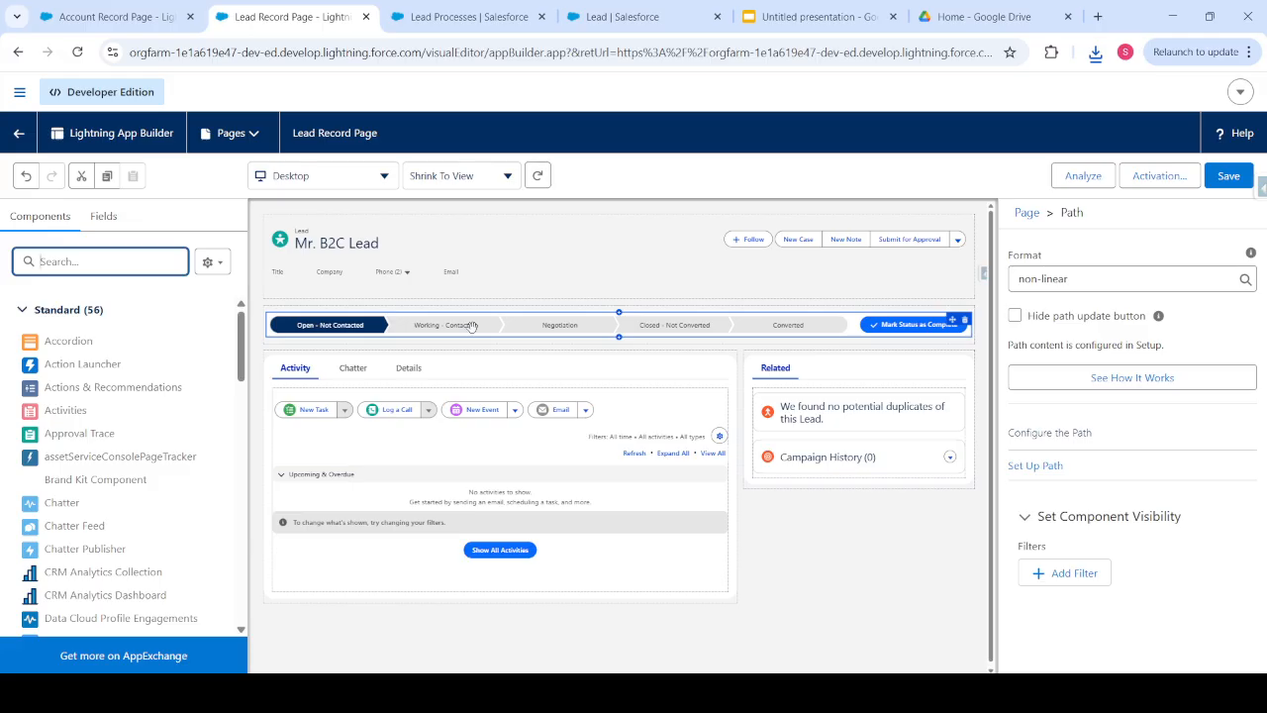
- Return to the Lead Processes setup page listing B2B Lead Creation and B2C Lead Process
{"action": "left_click", "coordinate": [447, 16]}
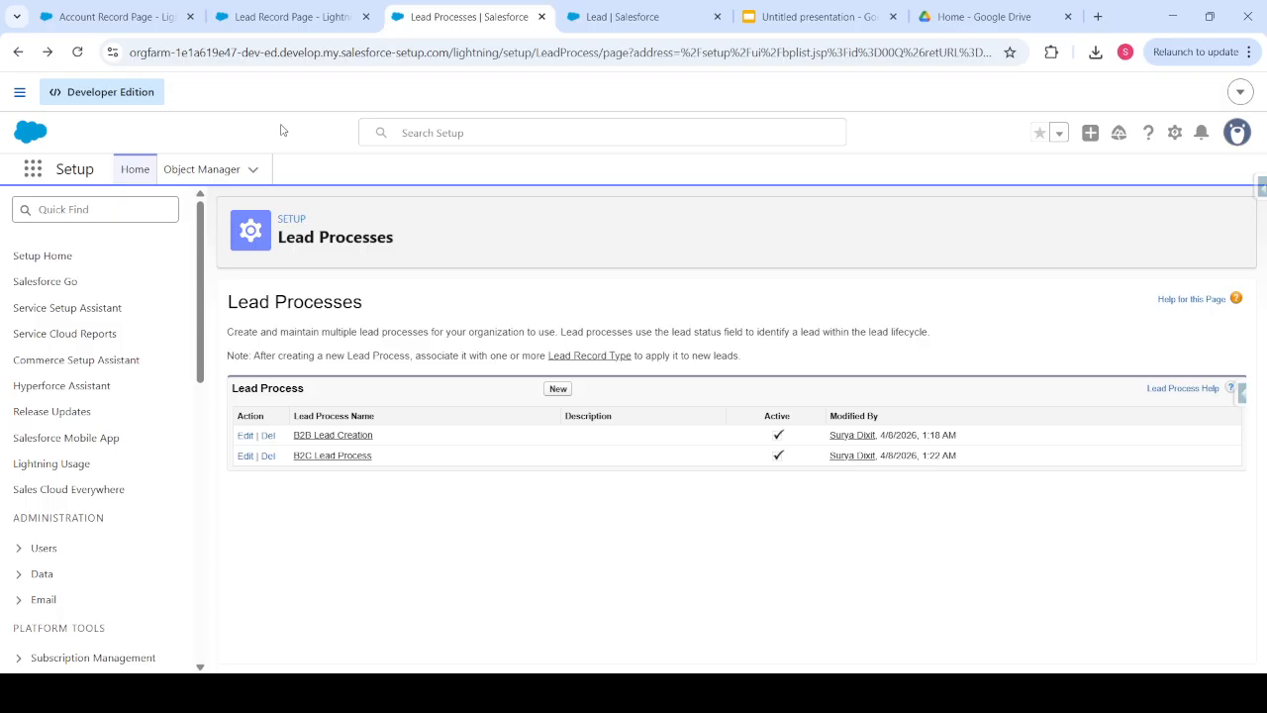
- Find Path Settings through the 'Path' Quick Find search and start a new path
{"action": "left_click", "coordinate": [91, 204]}
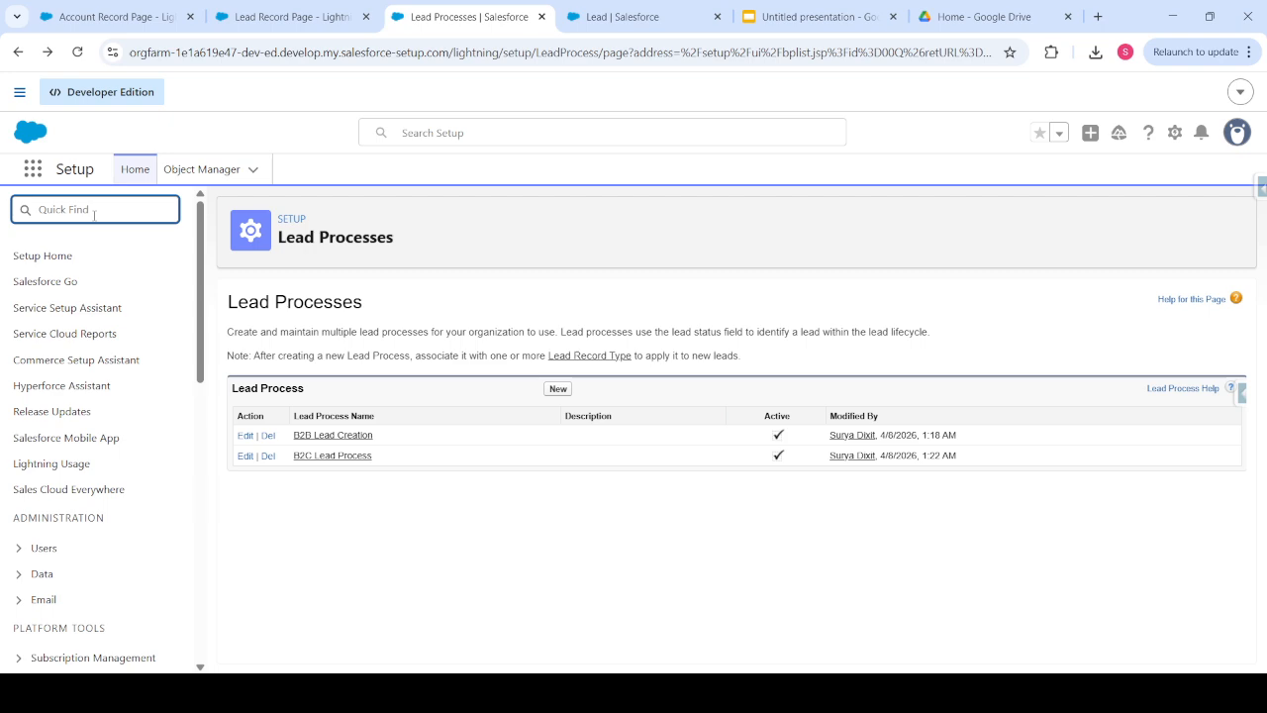
{"action": "type", "text": "Path"}
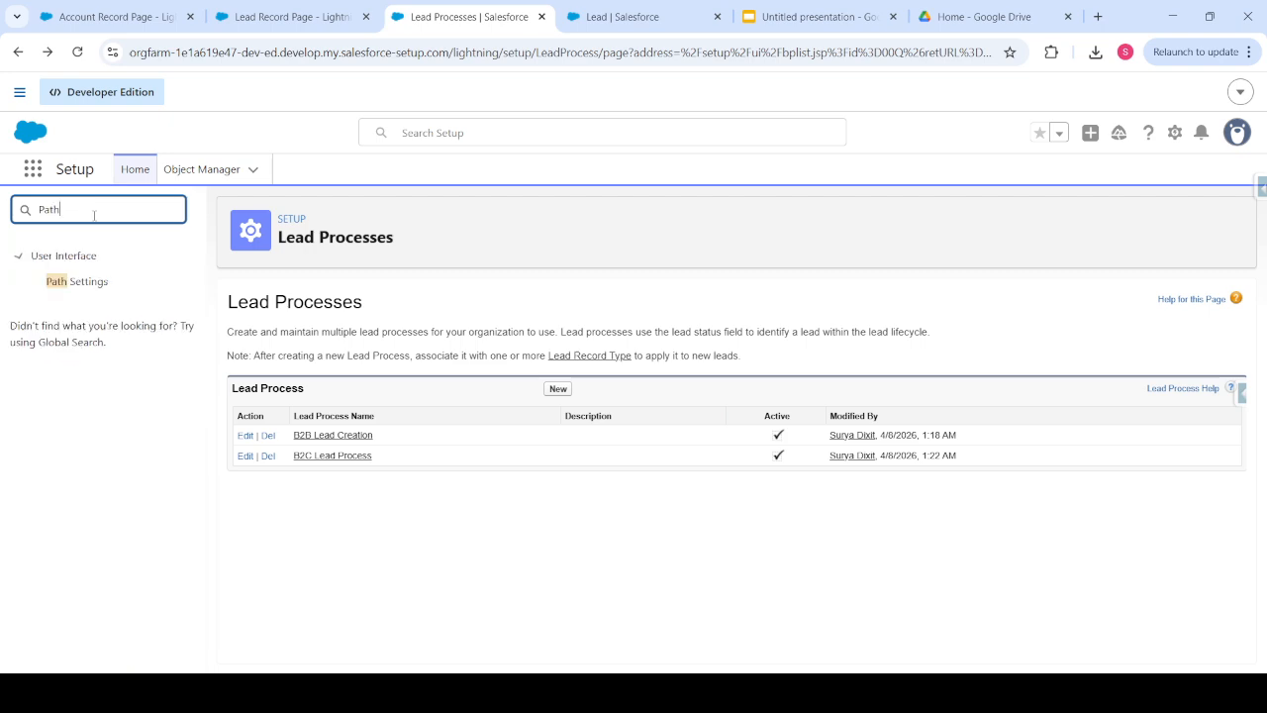
{"action": "left_click", "coordinate": [76, 284]}
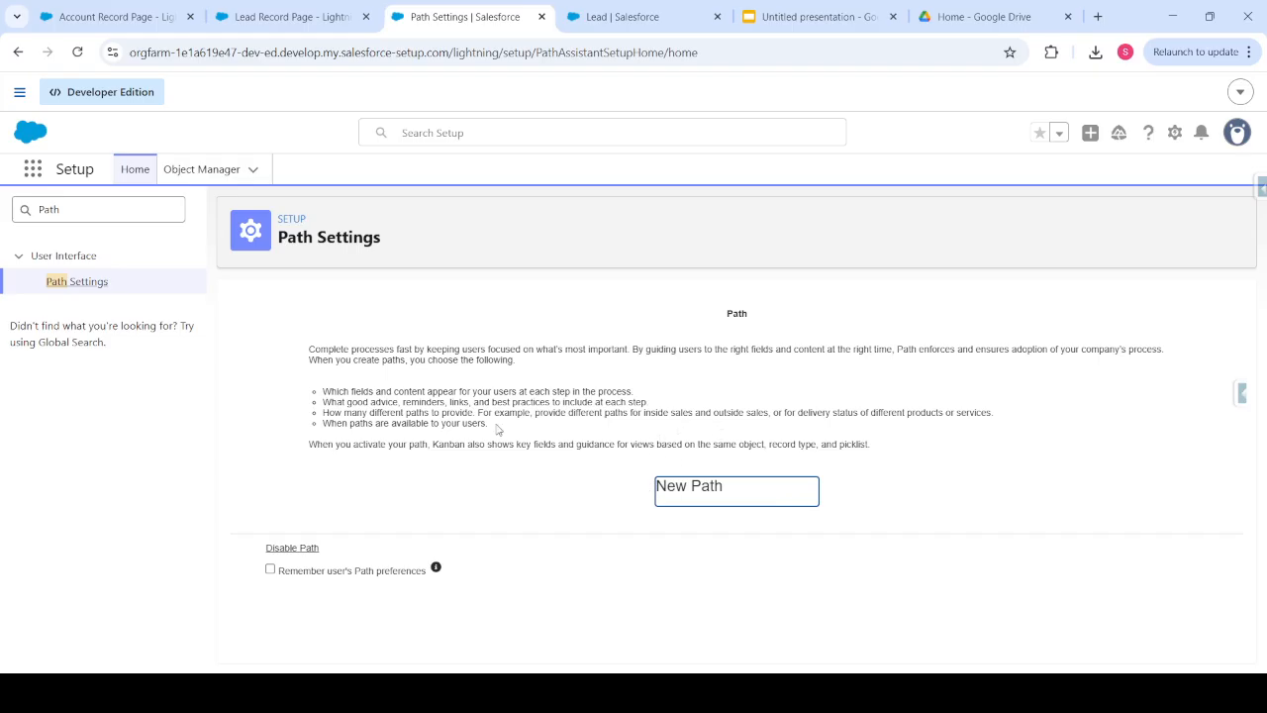
{"action": "left_click", "coordinate": [692, 499]}
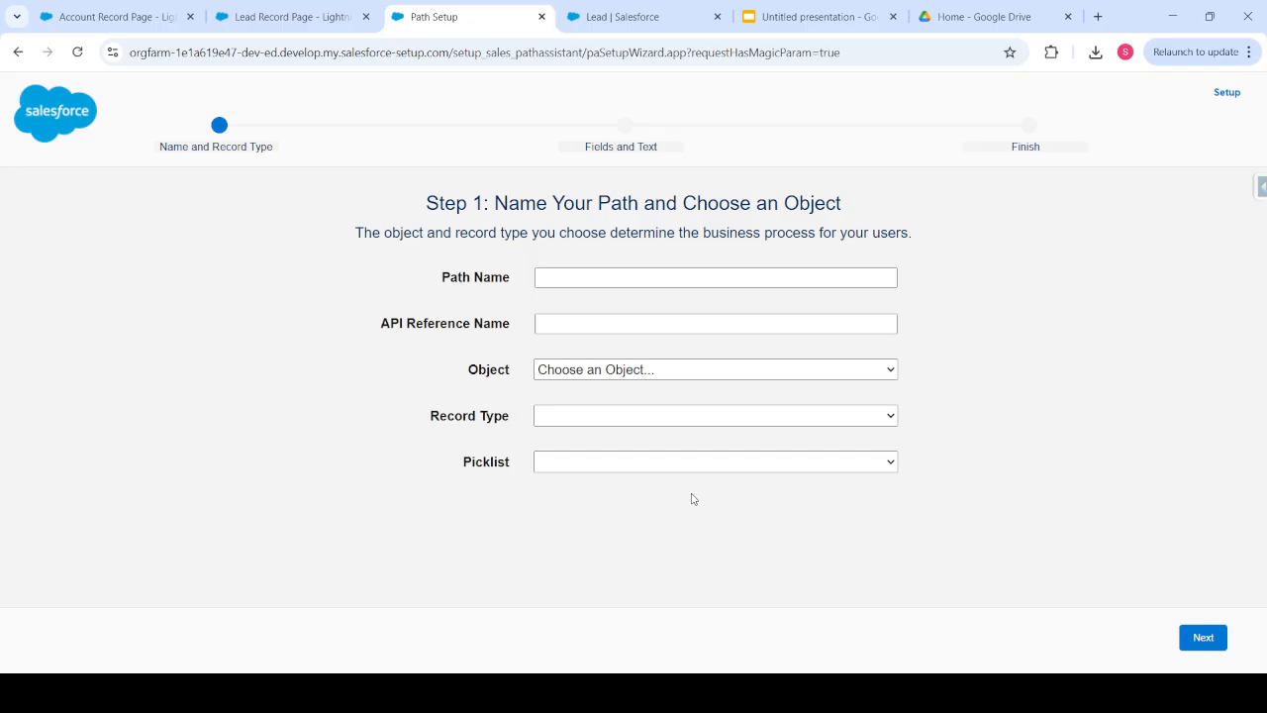
- Name the new path 'B2B Path' with API reference name B2B_Path
{"action": "left_click", "coordinate": [568, 277]}
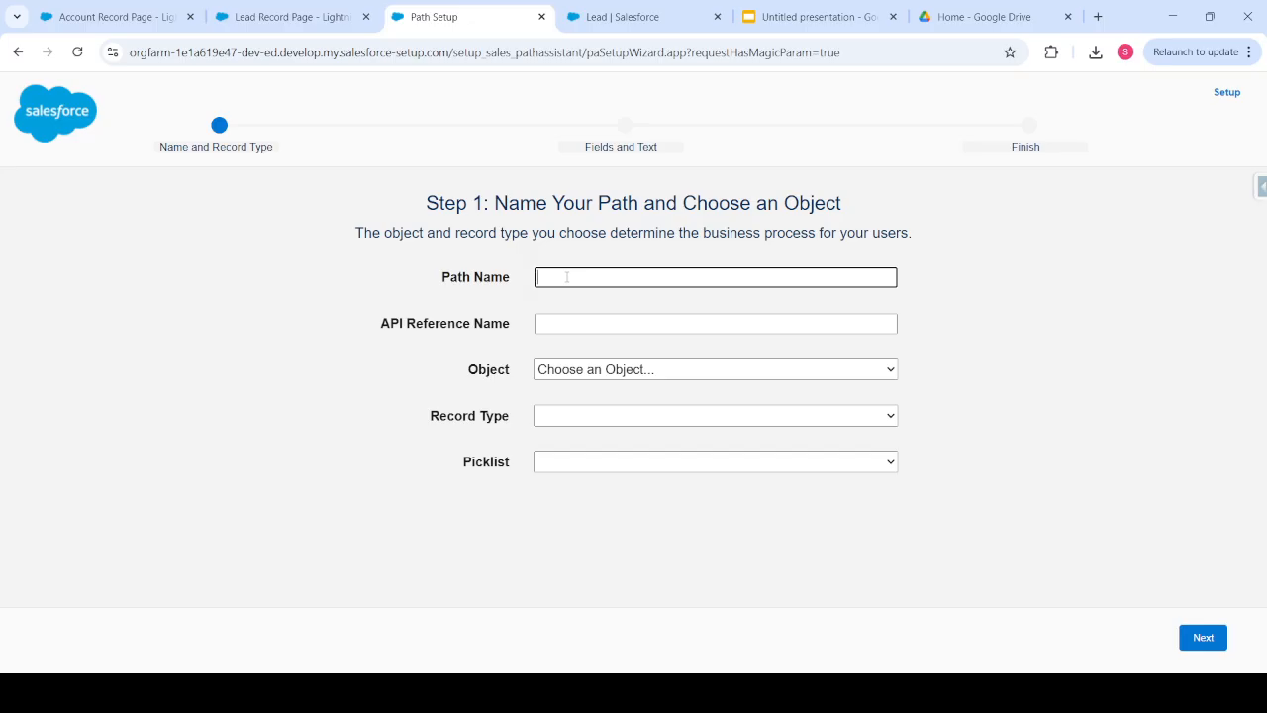
{"action": "type", "text": "Lead Path 1"}
{"action": "key", "text": "alt"}
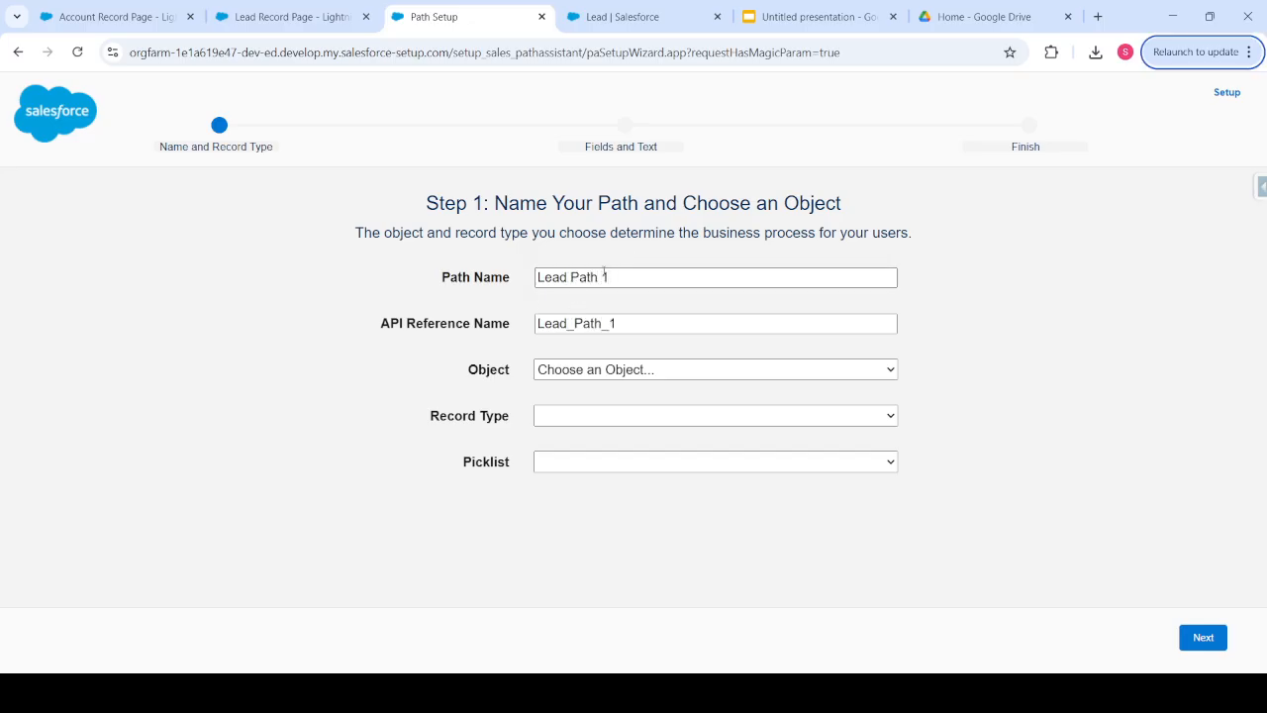
{"action": "left_click", "coordinate": [473, 279]}
{"action": "type", "text": "B2"}
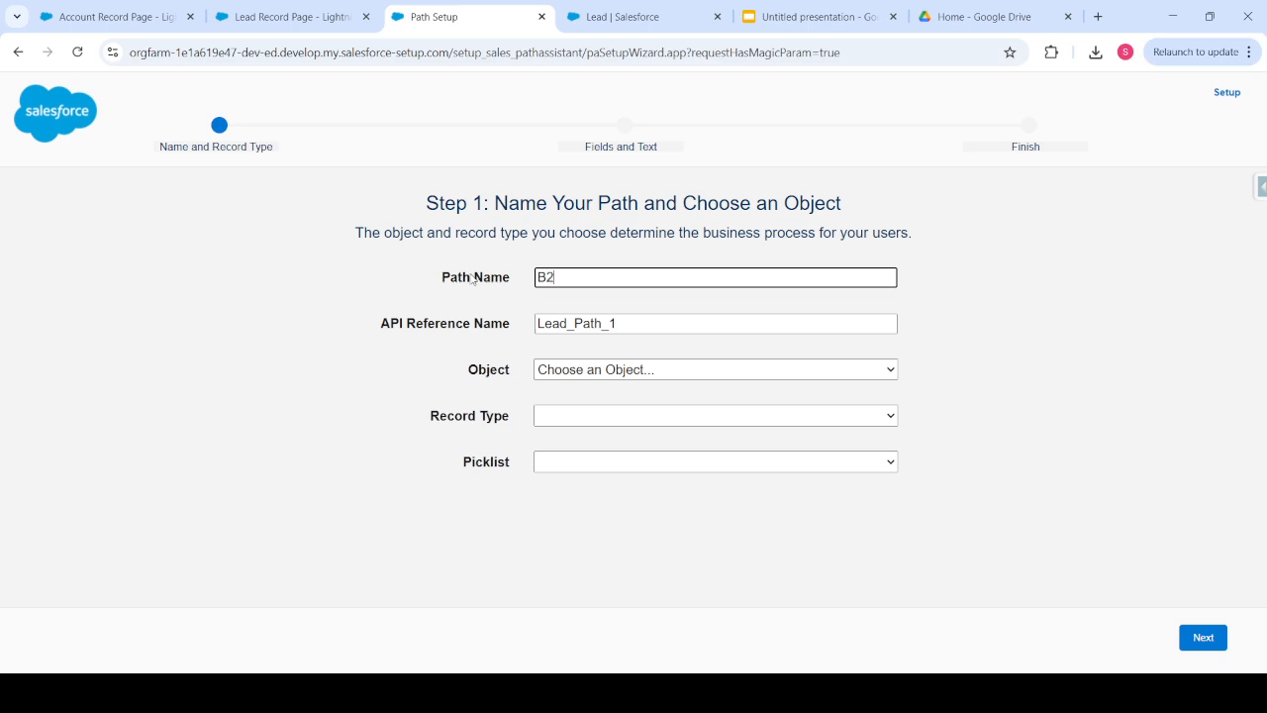
{"action": "type", "text": "B Path"}
{"action": "left_click", "coordinate": [496, 333]}
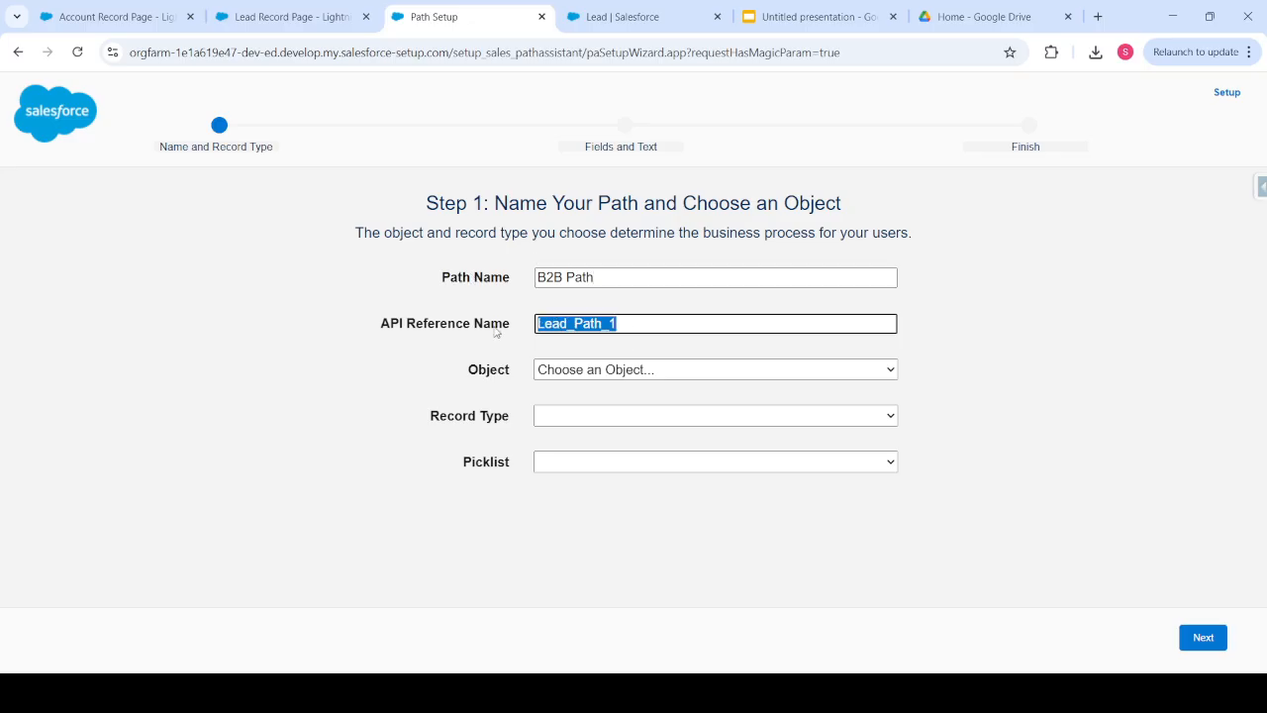
{"action": "key", "text": "BackSpace"}
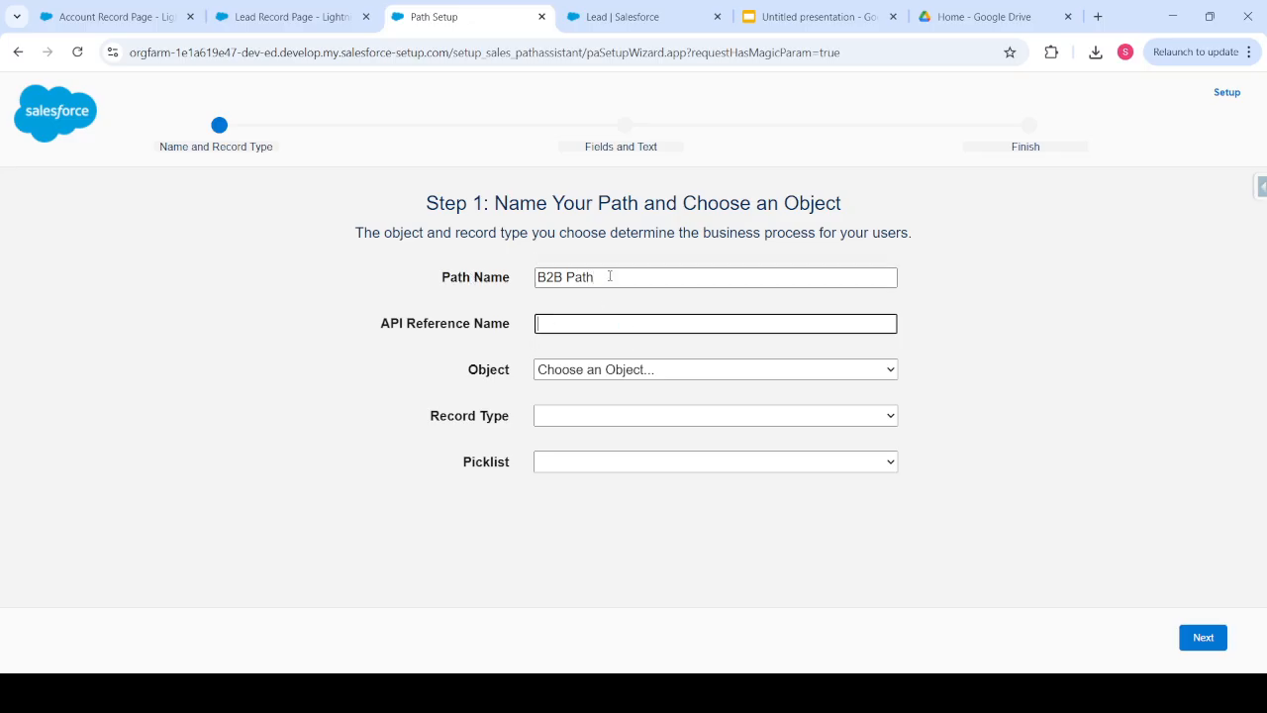
{"action": "left_click", "coordinate": [609, 278]}
{"action": "key", "text": "BackSpace"}
{"action": "type", "text": "h"}
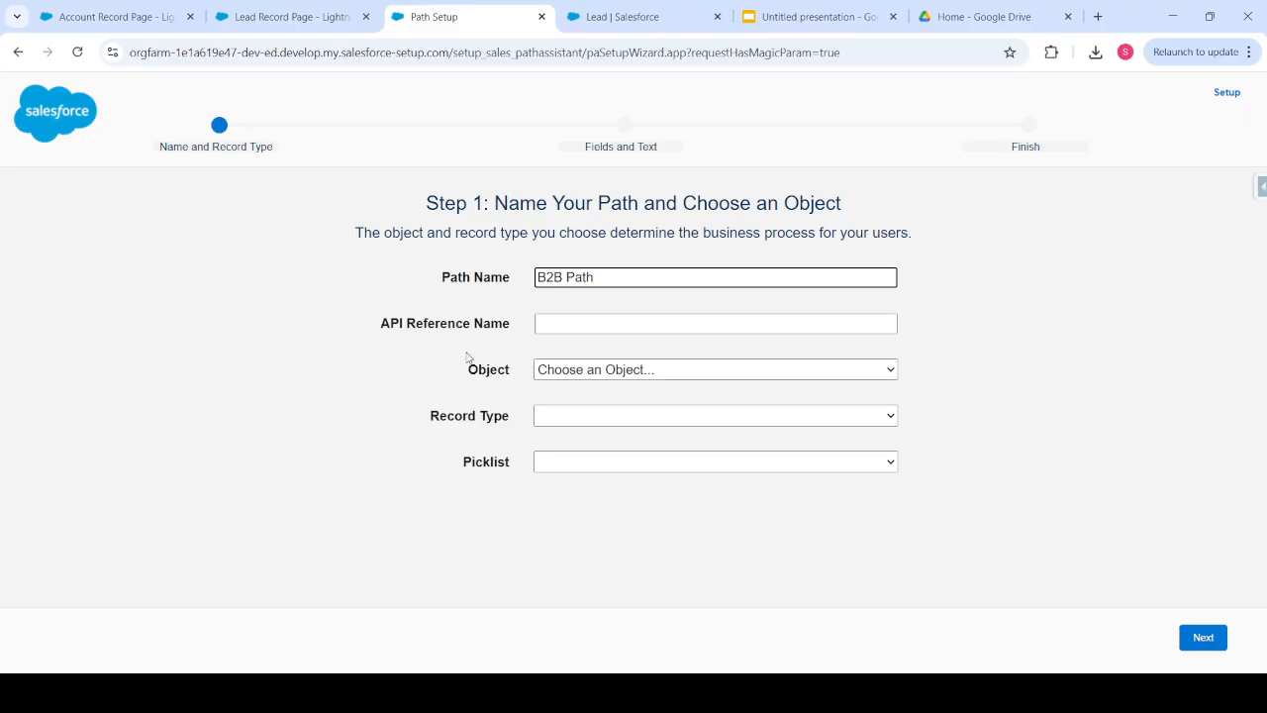
{"action": "left_click_drag", "start_coordinate": [469, 370], "coordinate": [563, 375]}
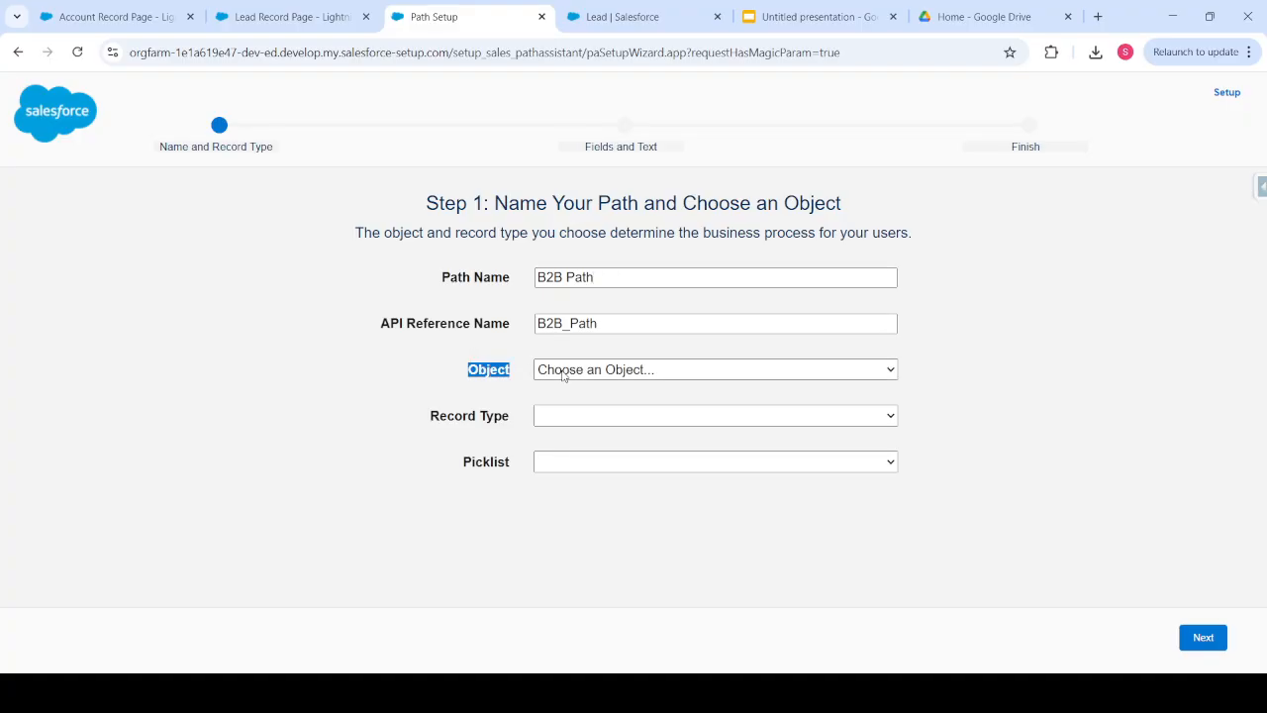
- Choose object Lead, record type B2B Lead Process and picklist Lead Status, then continue
{"action": "left_click", "coordinate": [565, 253]}
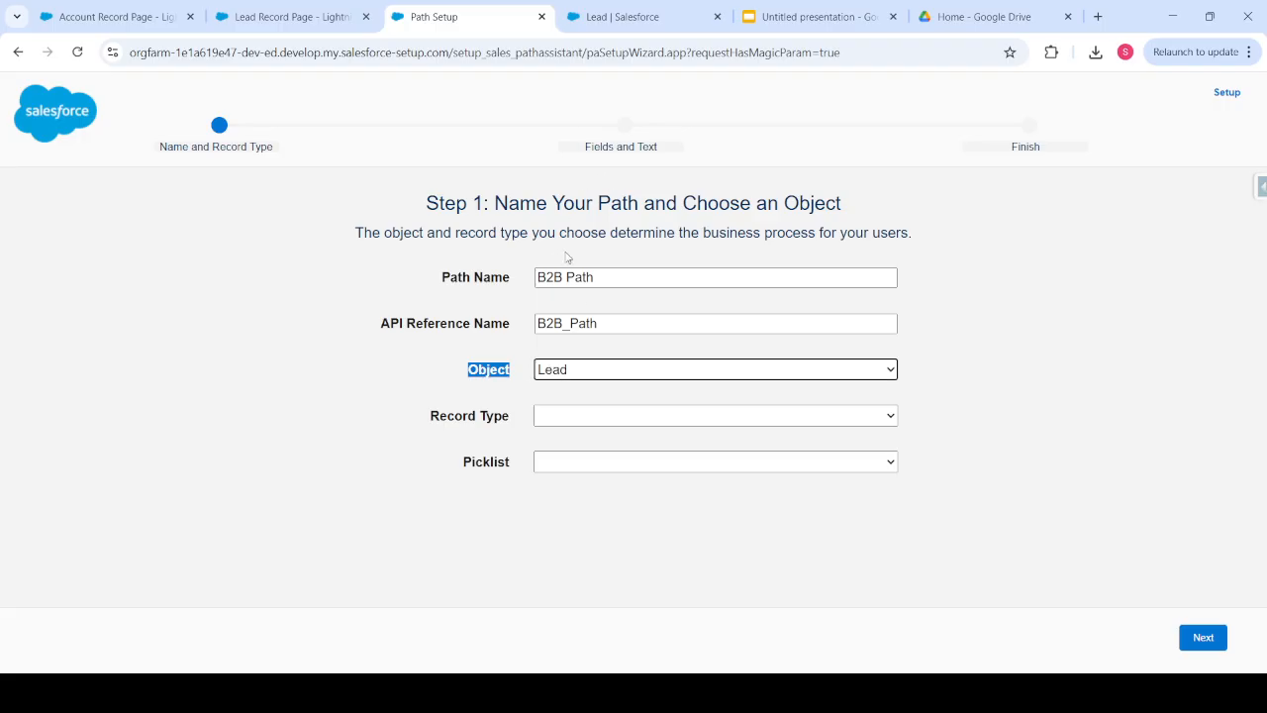
{"action": "left_click", "coordinate": [422, 379]}
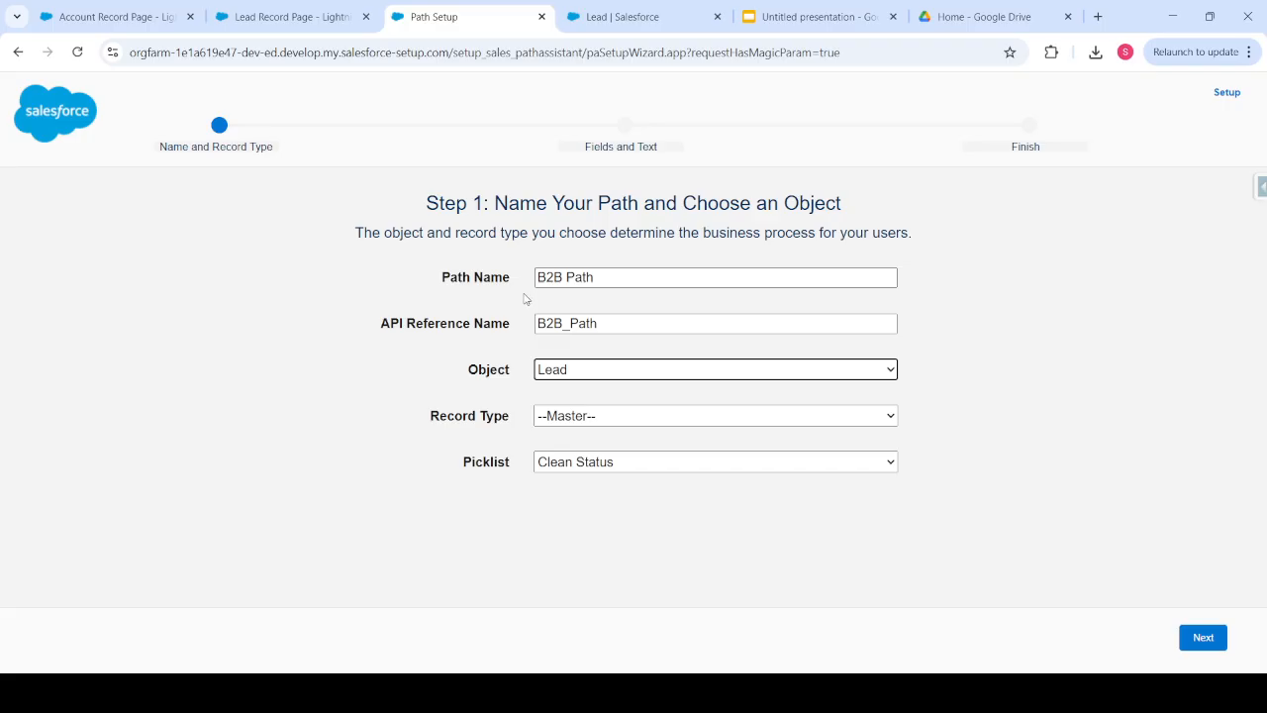
{"action": "left_click", "coordinate": [553, 368]}
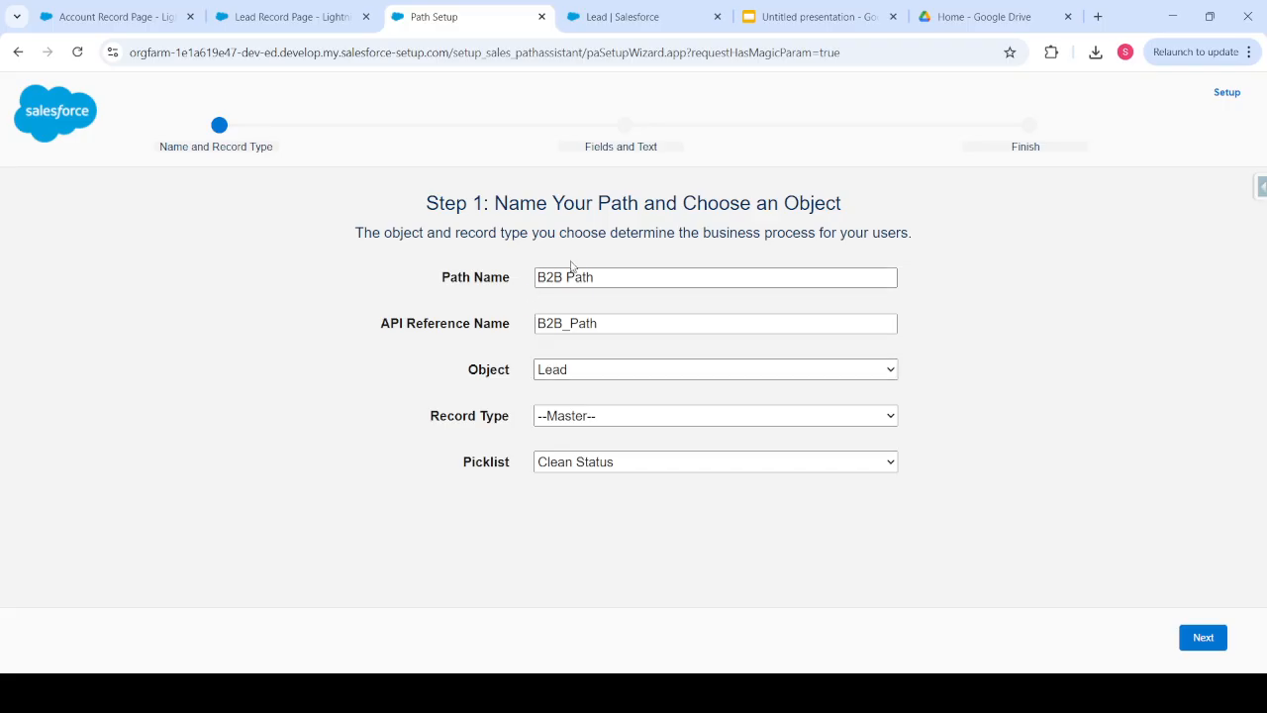
{"action": "left_click", "coordinate": [403, 390]}
{"action": "left_click", "coordinate": [544, 420]}
{"action": "left_click", "coordinate": [568, 468]}
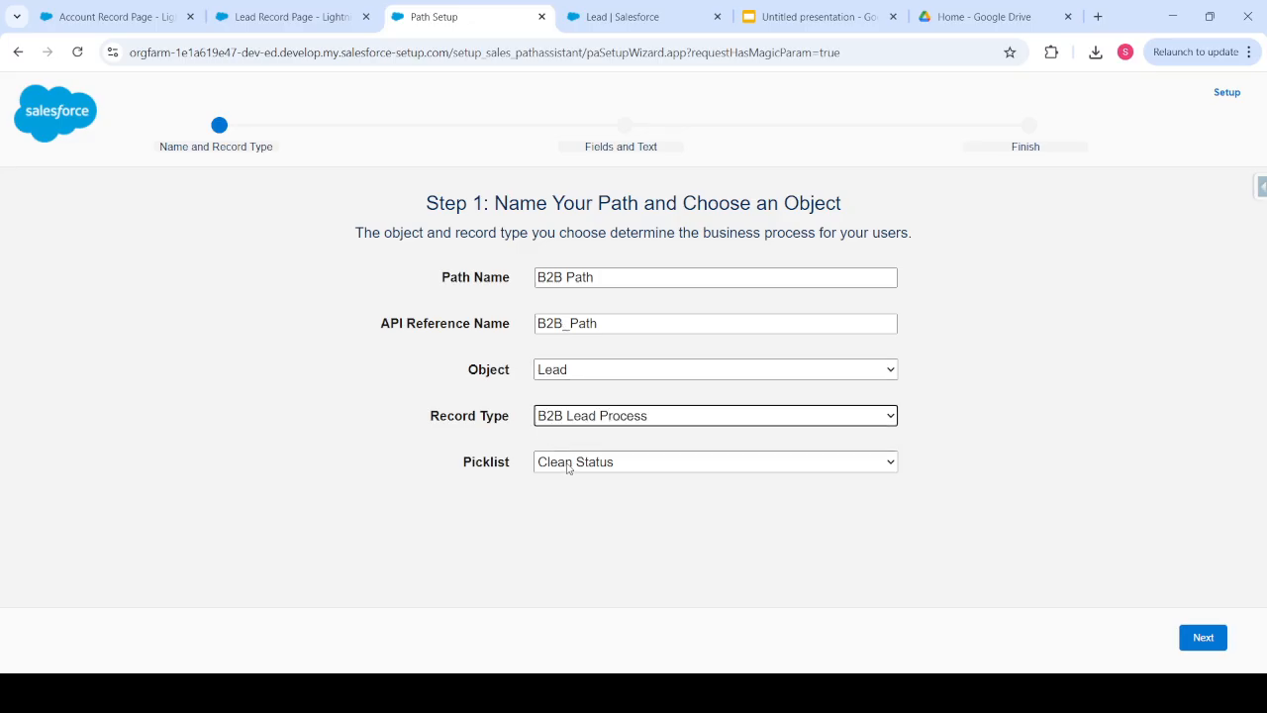
{"action": "left_click", "coordinate": [575, 474]}
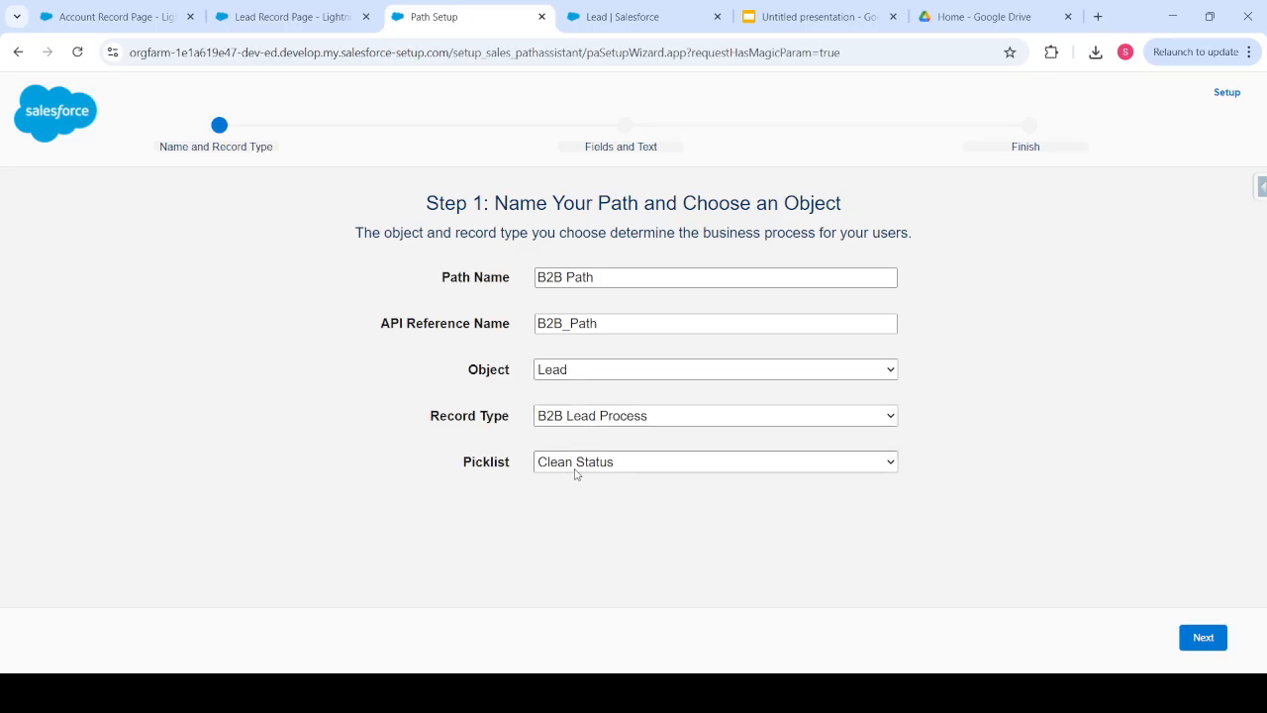
{"action": "left_click", "coordinate": [570, 552]}
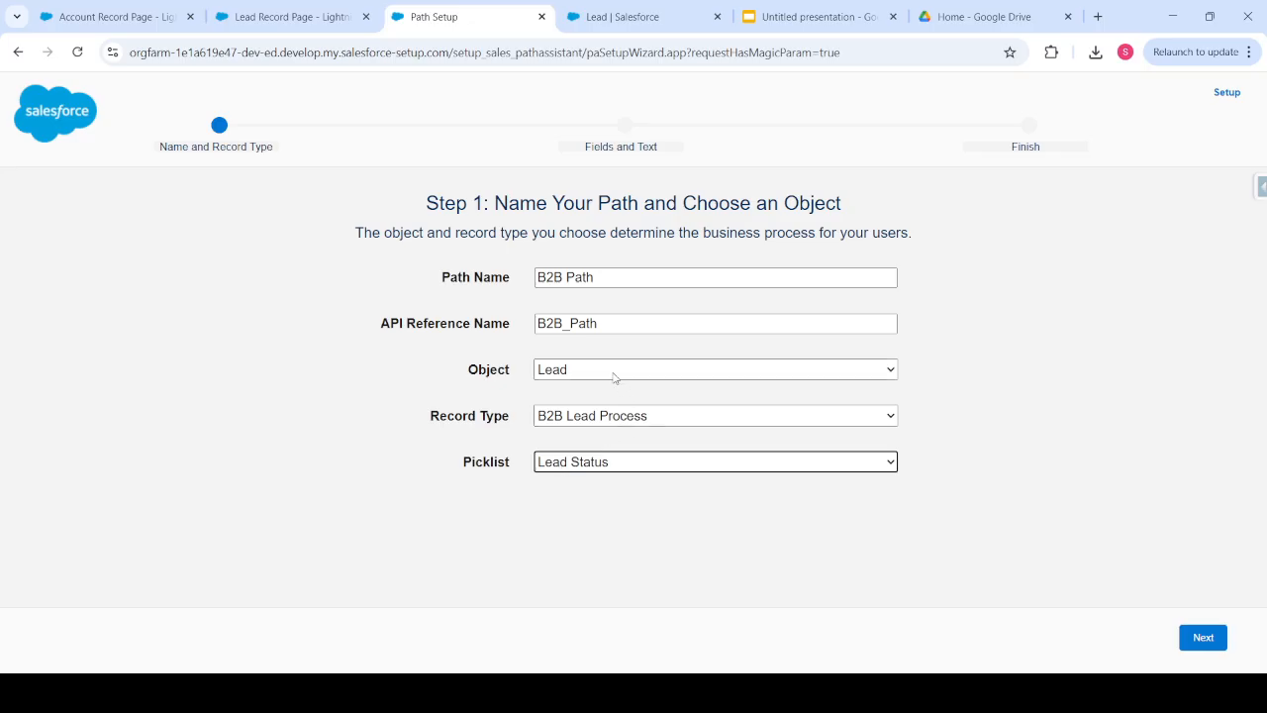
{"action": "left_click", "coordinate": [1192, 638]}
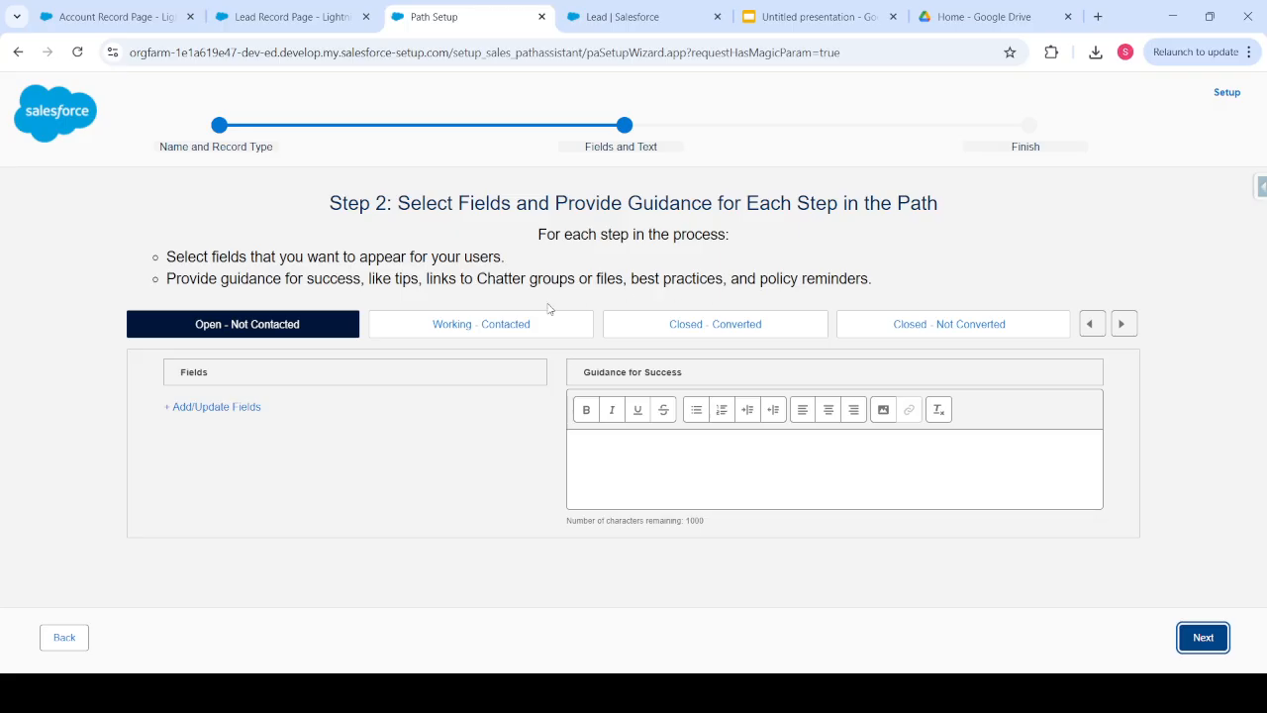
- Open the key field chooser for the Open - Not Contacted stage
{"action": "left_click", "coordinate": [276, 384]}
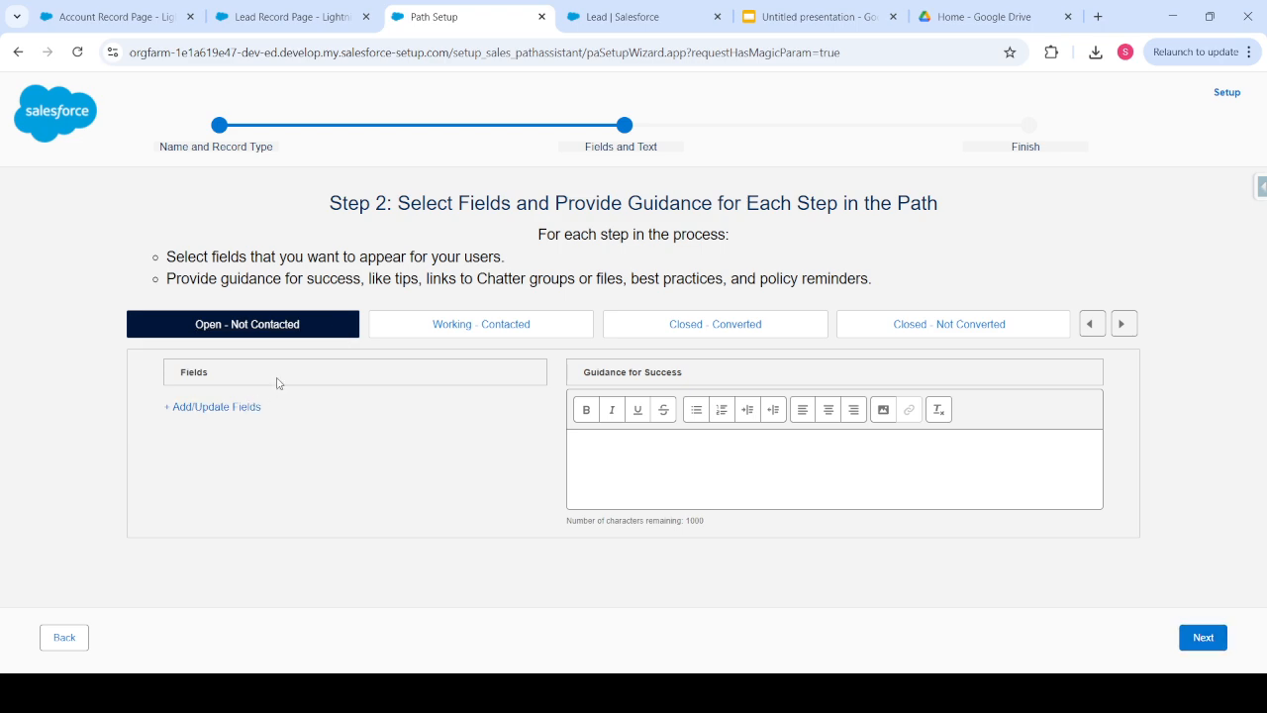
{"action": "left_click", "coordinate": [178, 415]}
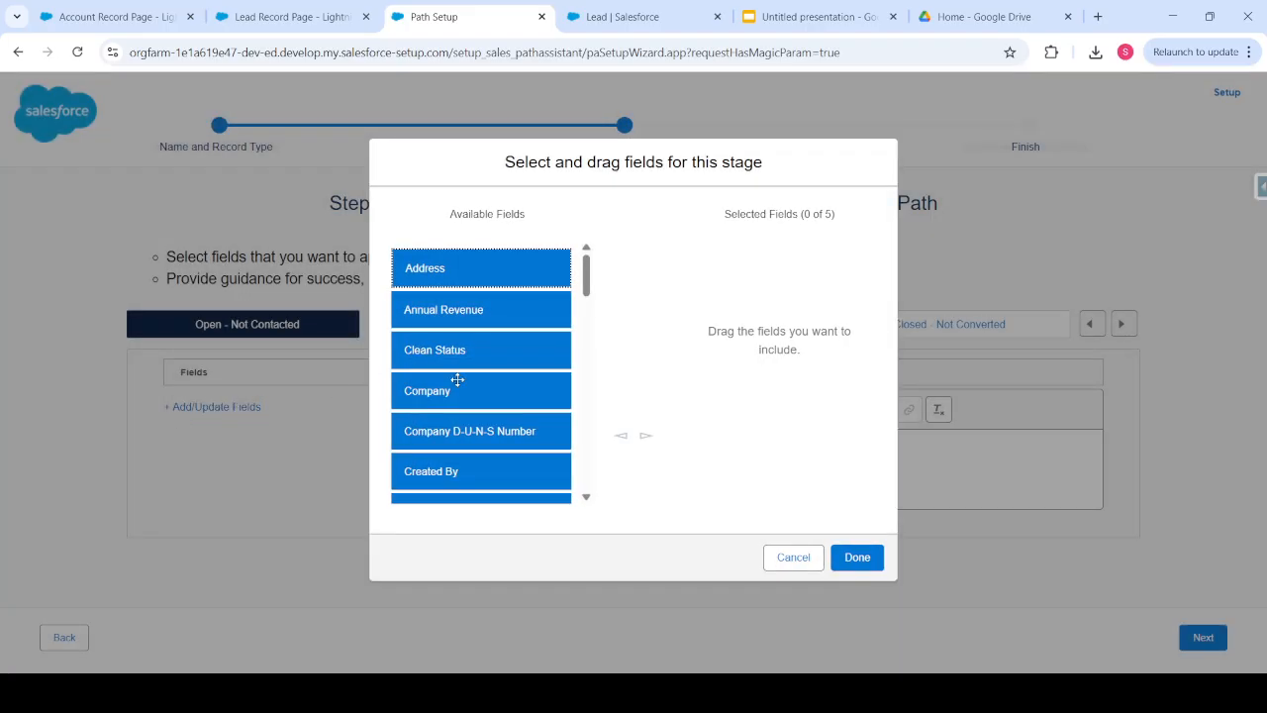
- Add Description and Email as key fields for the Open - Not Contacted stage
{"action": "scroll", "coordinate": [475, 305], "scroll_direction": "down", "scroll_amount": 1}
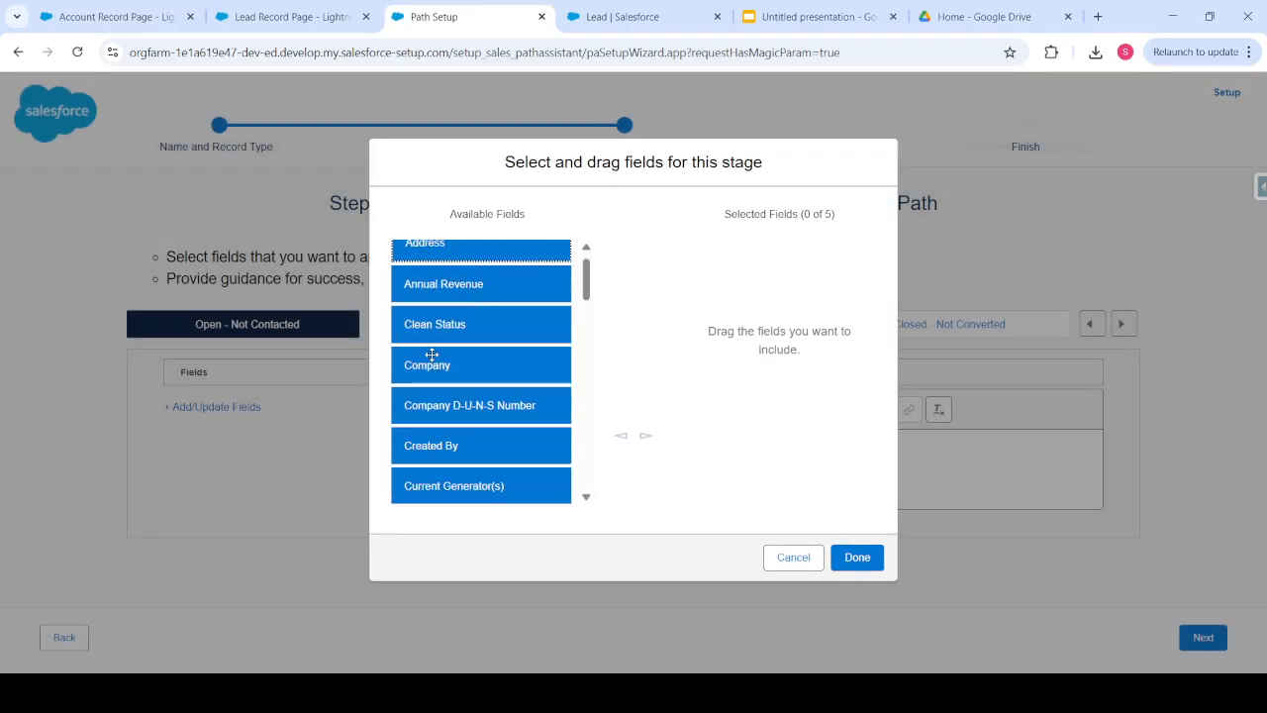
{"action": "scroll", "coordinate": [436, 356], "scroll_direction": "down", "scroll_amount": 1}
{"action": "scroll", "coordinate": [446, 361], "scroll_direction": "down", "scroll_amount": 1}
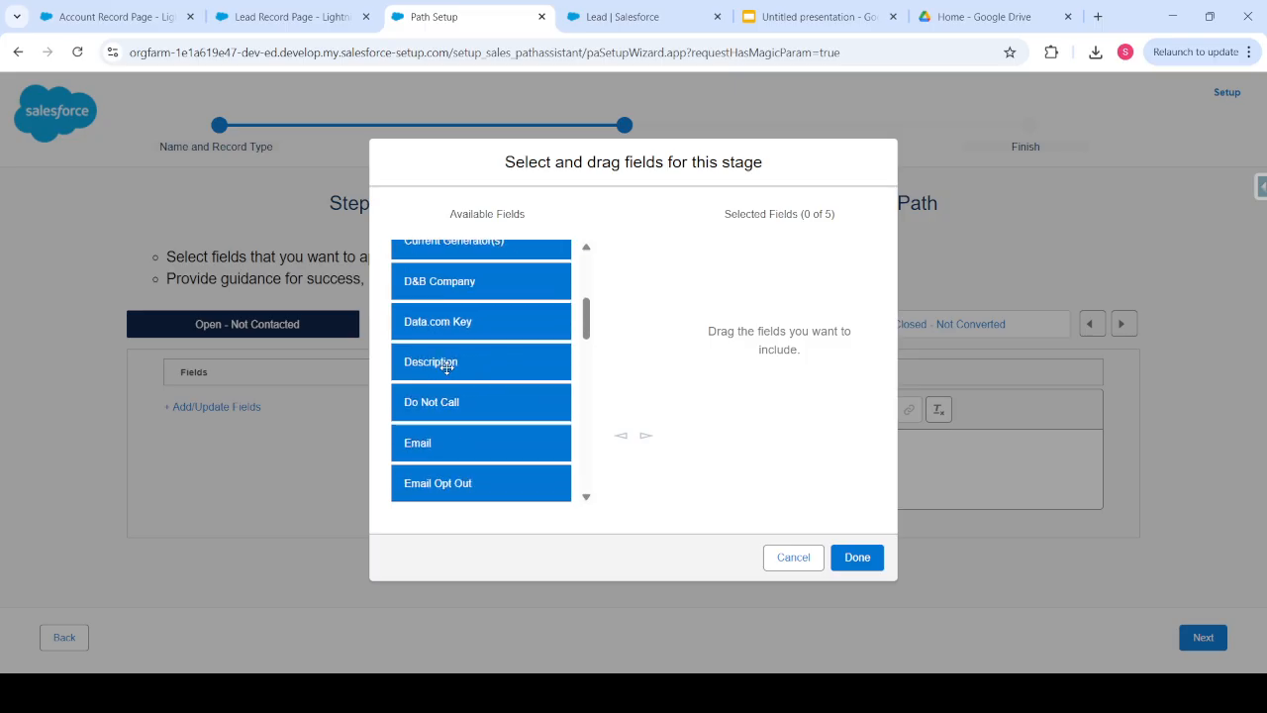
{"action": "left_click", "coordinate": [435, 369]}
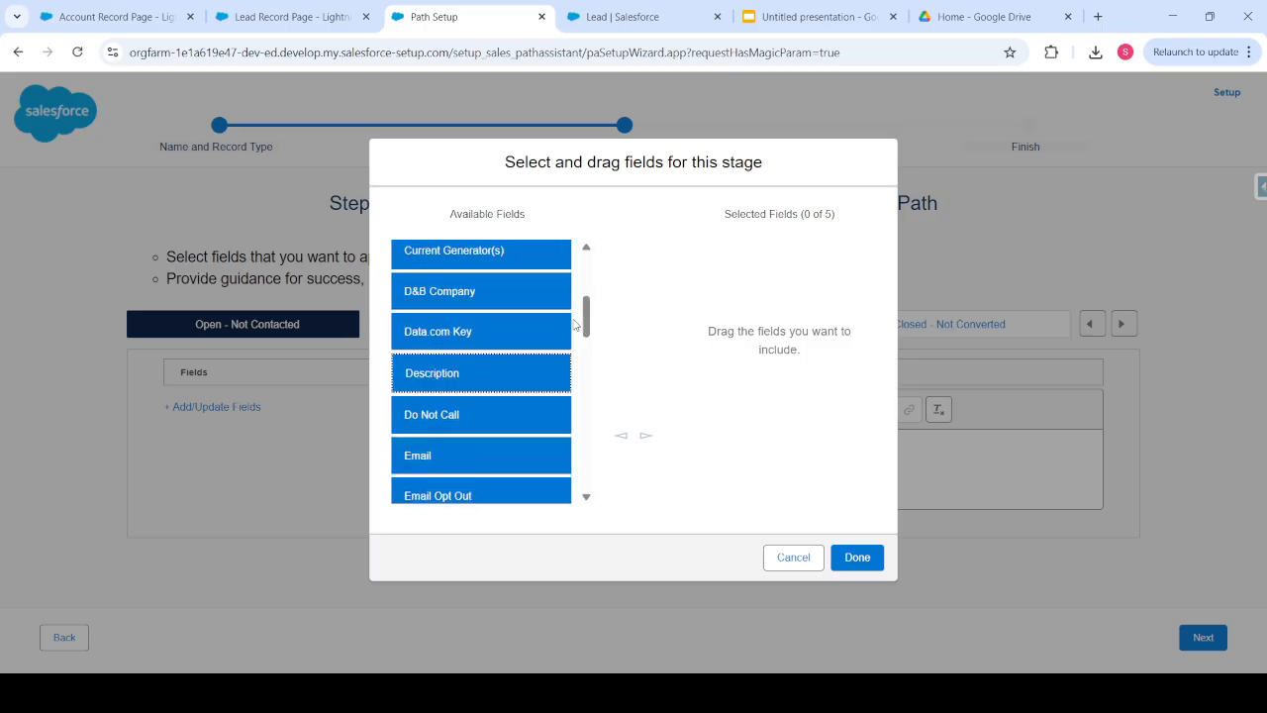
{"action": "left_click", "coordinate": [645, 439]}
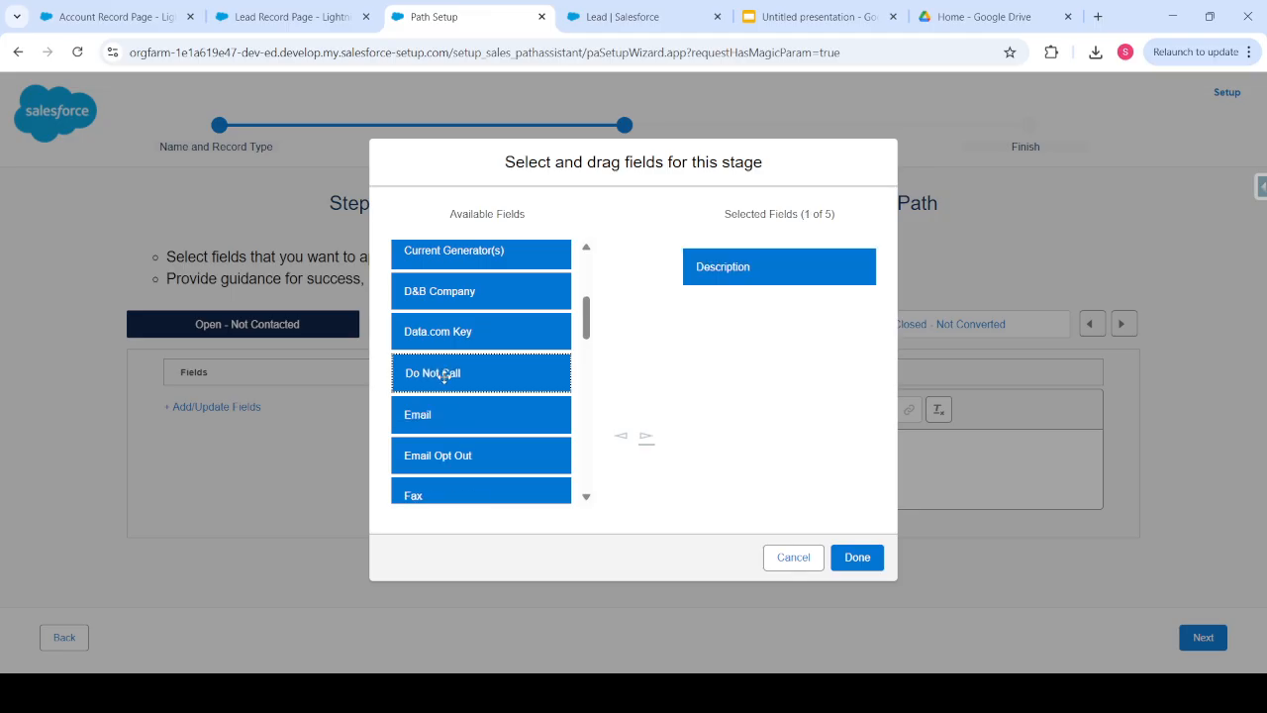
{"action": "scroll", "coordinate": [435, 377], "scroll_direction": "down", "scroll_amount": 1}
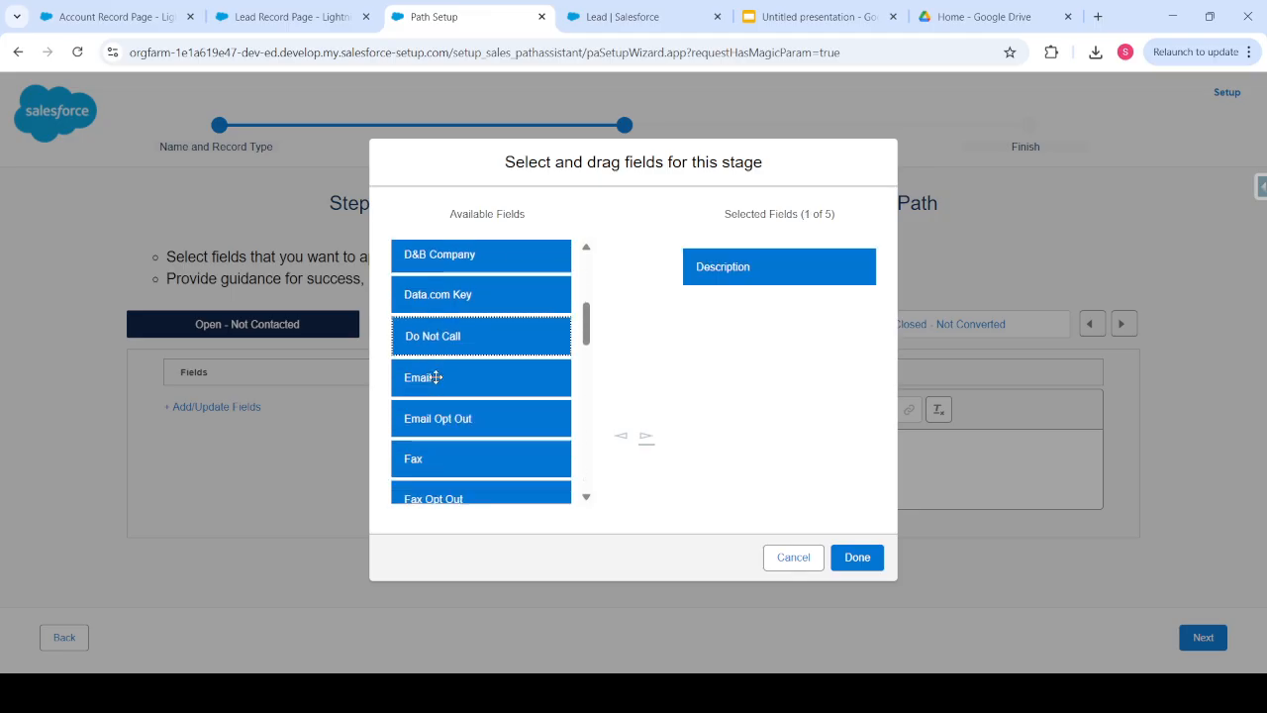
{"action": "left_click", "coordinate": [452, 379]}
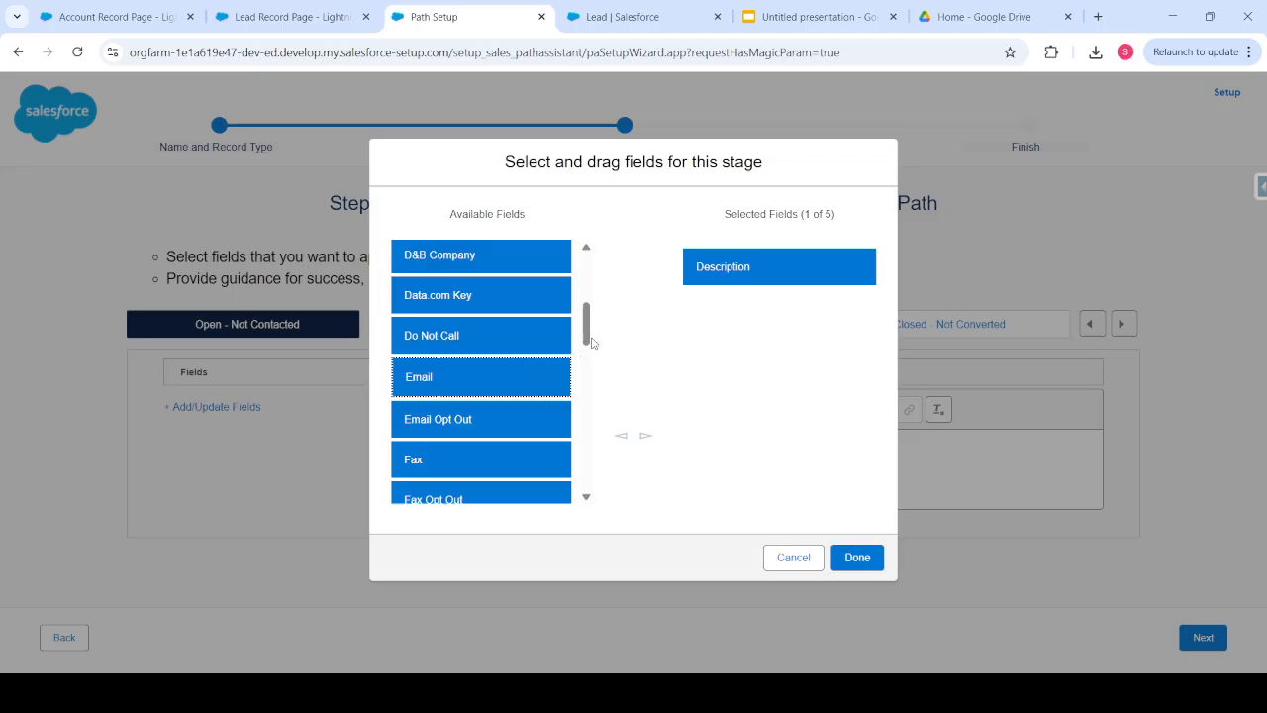
{"action": "left_click", "coordinate": [646, 437]}
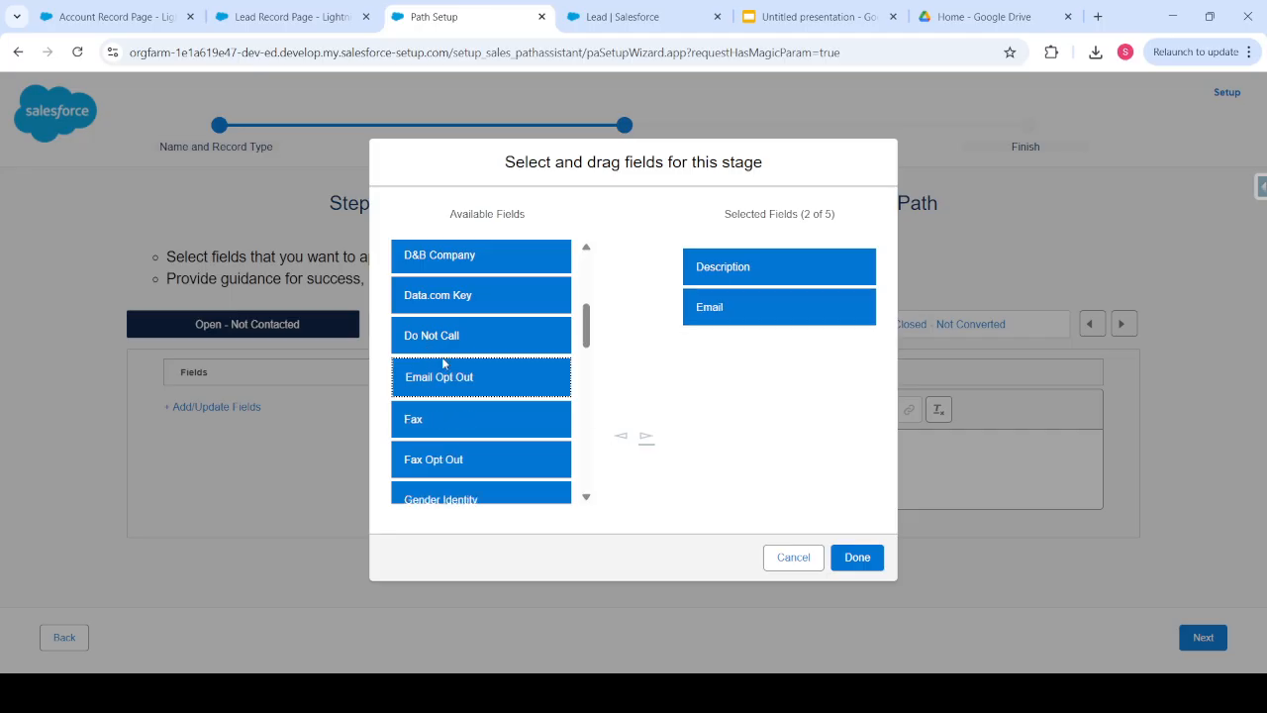
- Add Company and Phone and remove Description, leaving Email, Company and Phone selected
{"action": "scroll", "coordinate": [483, 423], "scroll_direction": "up", "scroll_amount": 3}
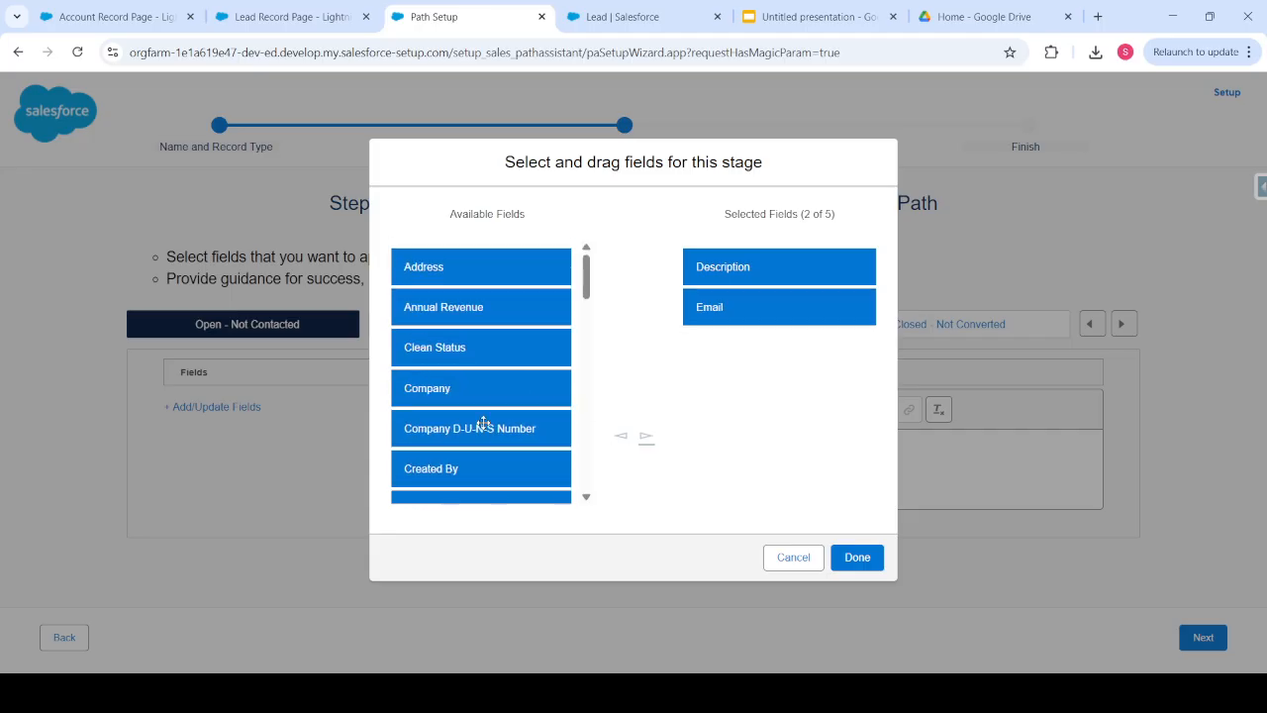
{"action": "left_click", "coordinate": [438, 387]}
{"action": "left_click", "coordinate": [645, 436]}
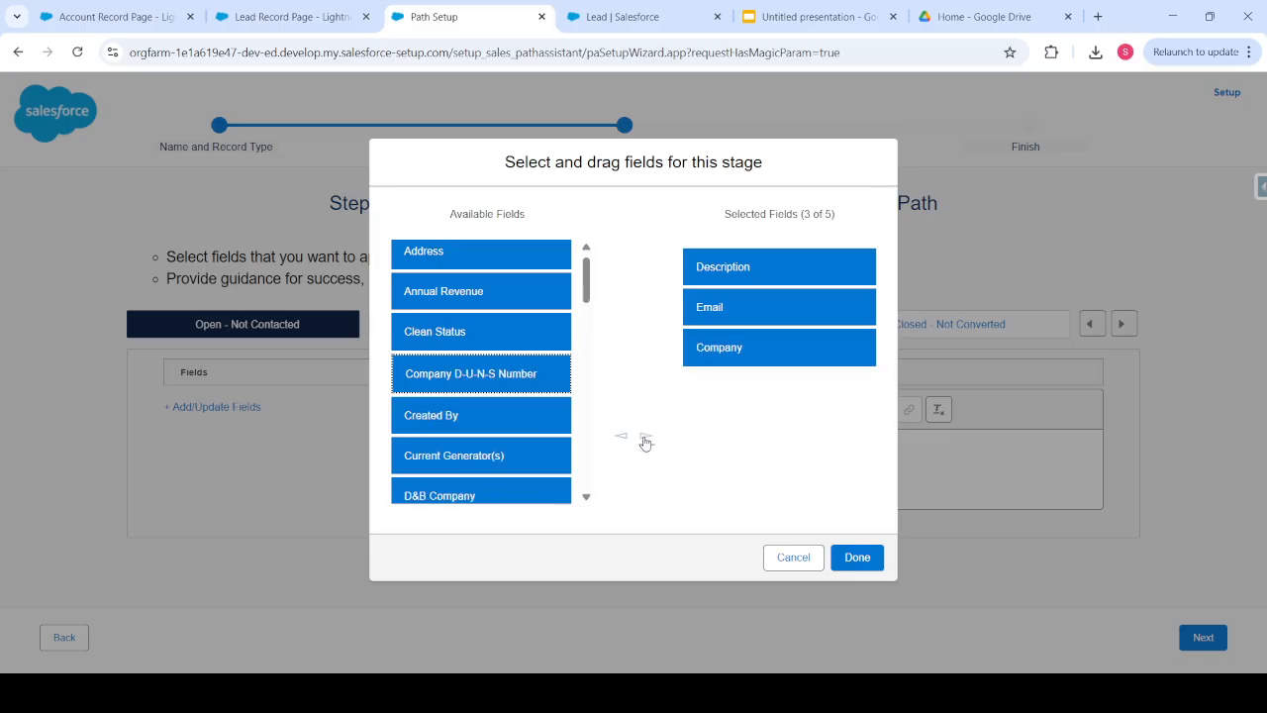
{"action": "left_click", "coordinate": [711, 266]}
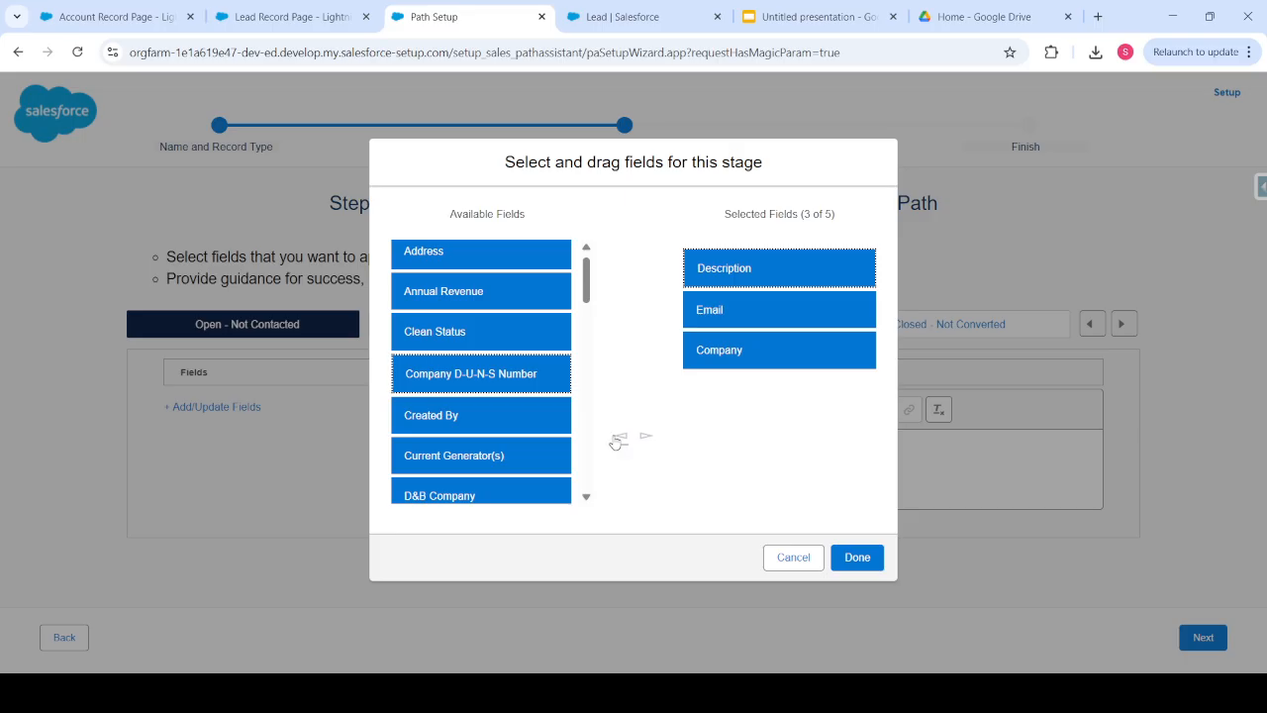
{"action": "left_click", "coordinate": [620, 437]}
{"action": "scroll", "coordinate": [441, 387], "scroll_direction": "down", "scroll_amount": 1}
{"action": "scroll", "coordinate": [442, 387], "scroll_direction": "down", "scroll_amount": 6}
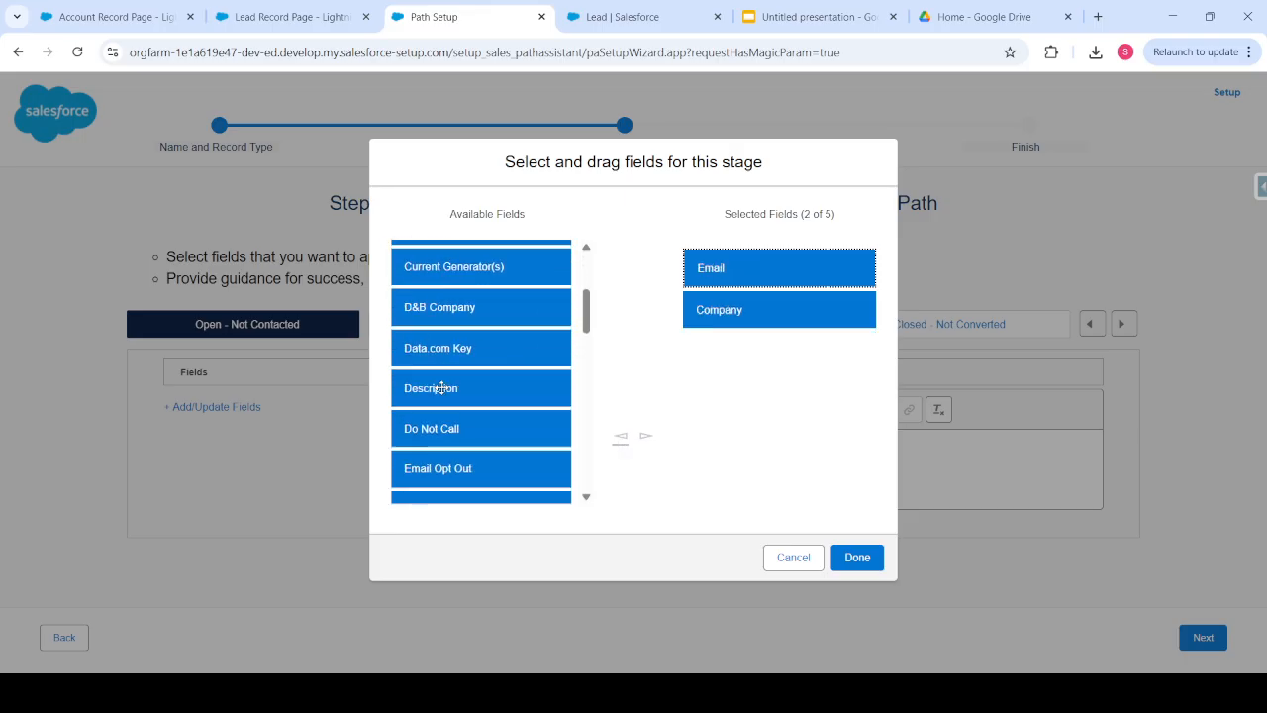
{"action": "scroll", "coordinate": [441, 387], "scroll_direction": "down", "scroll_amount": 8}
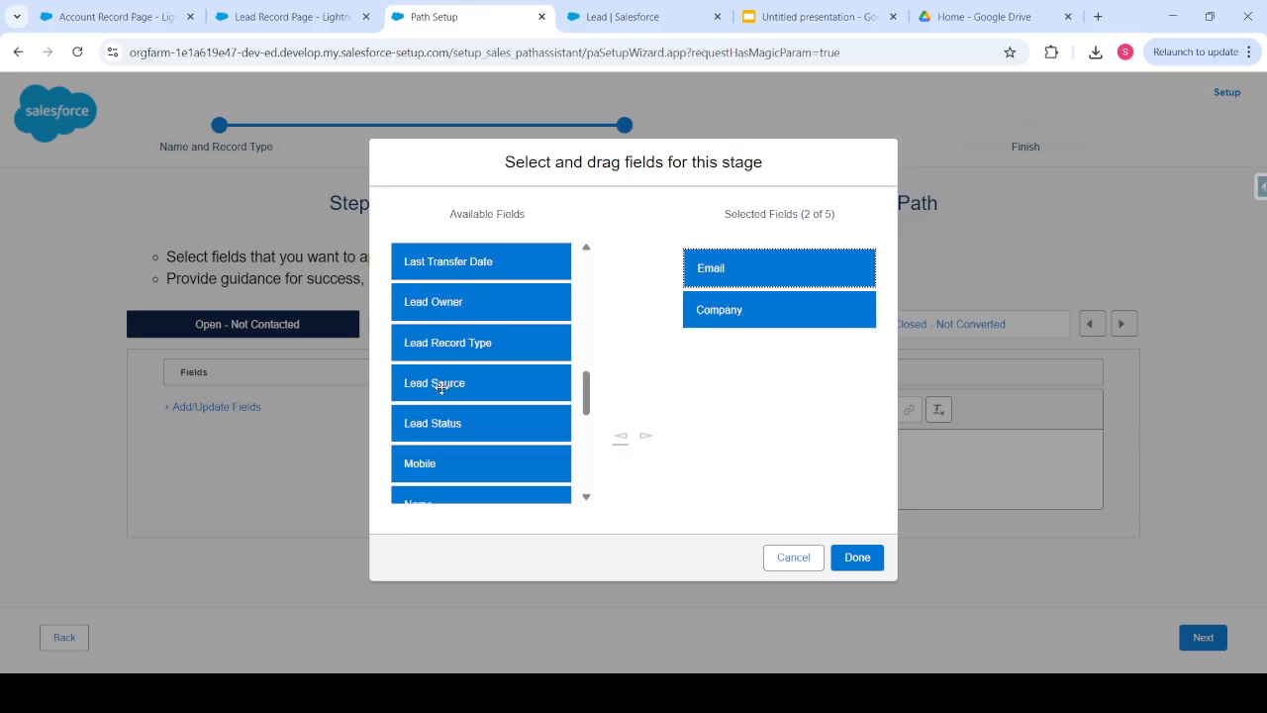
{"action": "scroll", "coordinate": [441, 387], "scroll_direction": "up", "scroll_amount": 2}
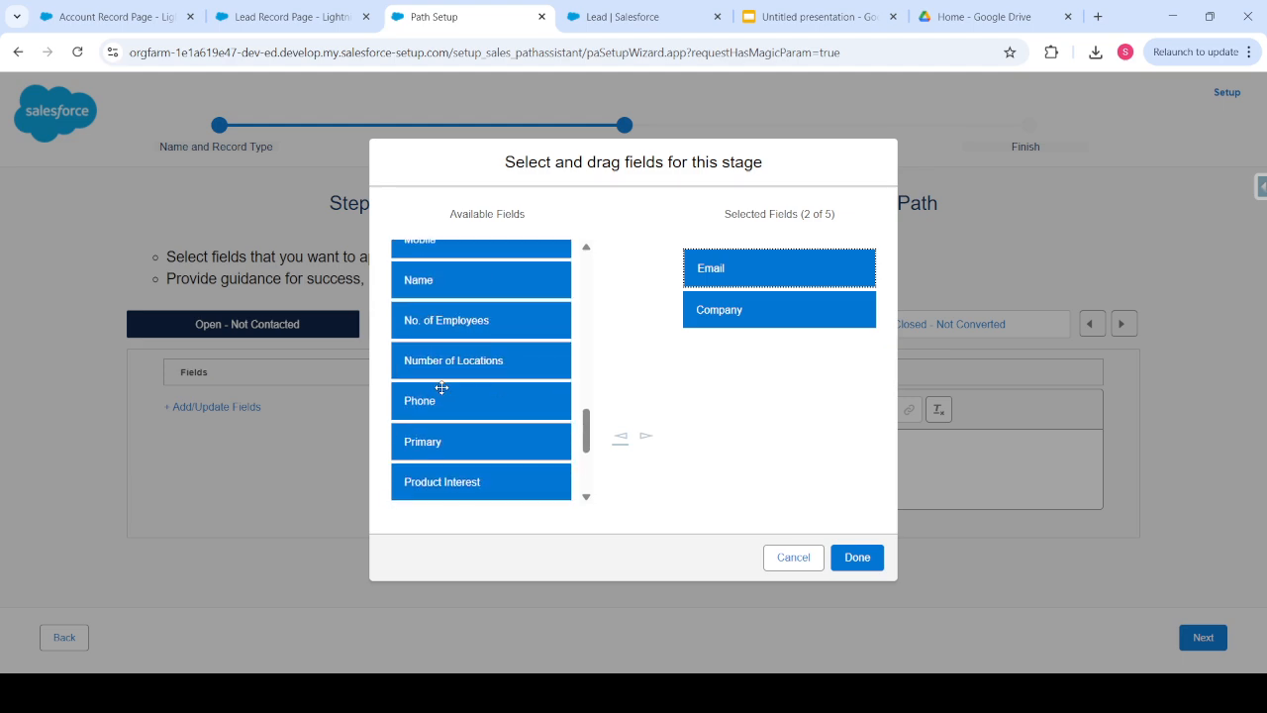
{"action": "left_click", "coordinate": [441, 385]}
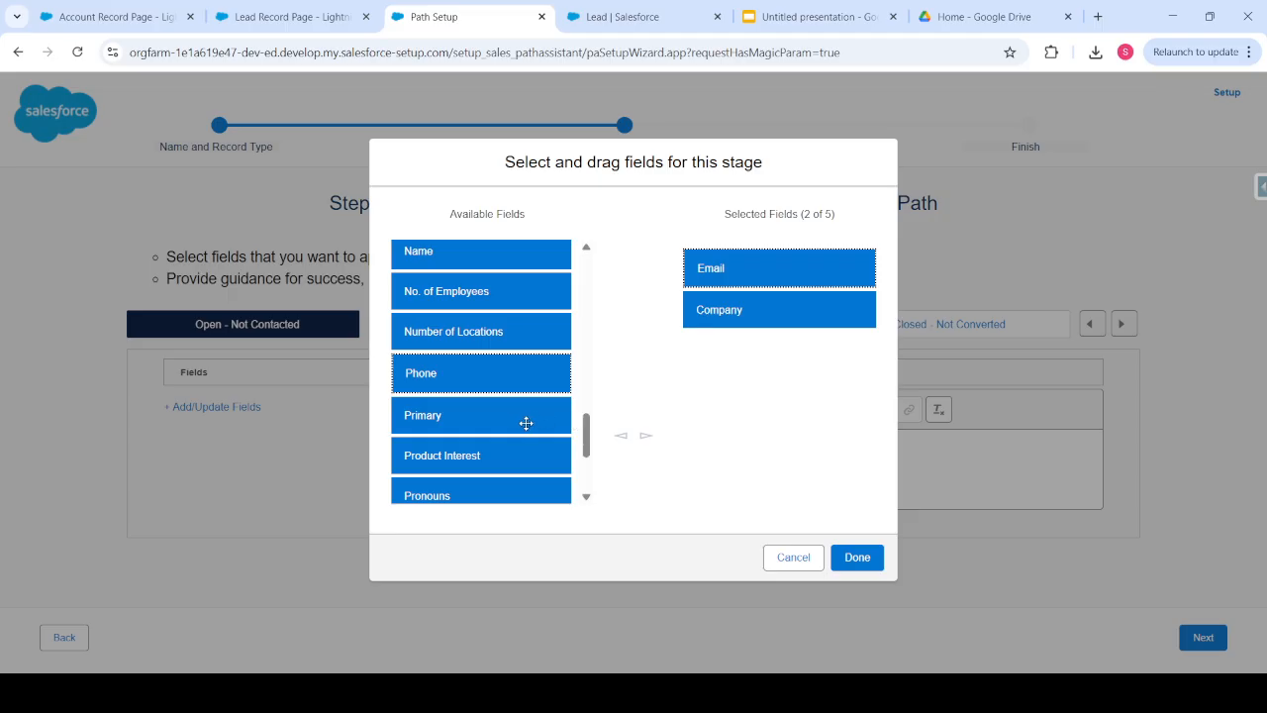
{"action": "left_click", "coordinate": [646, 438]}
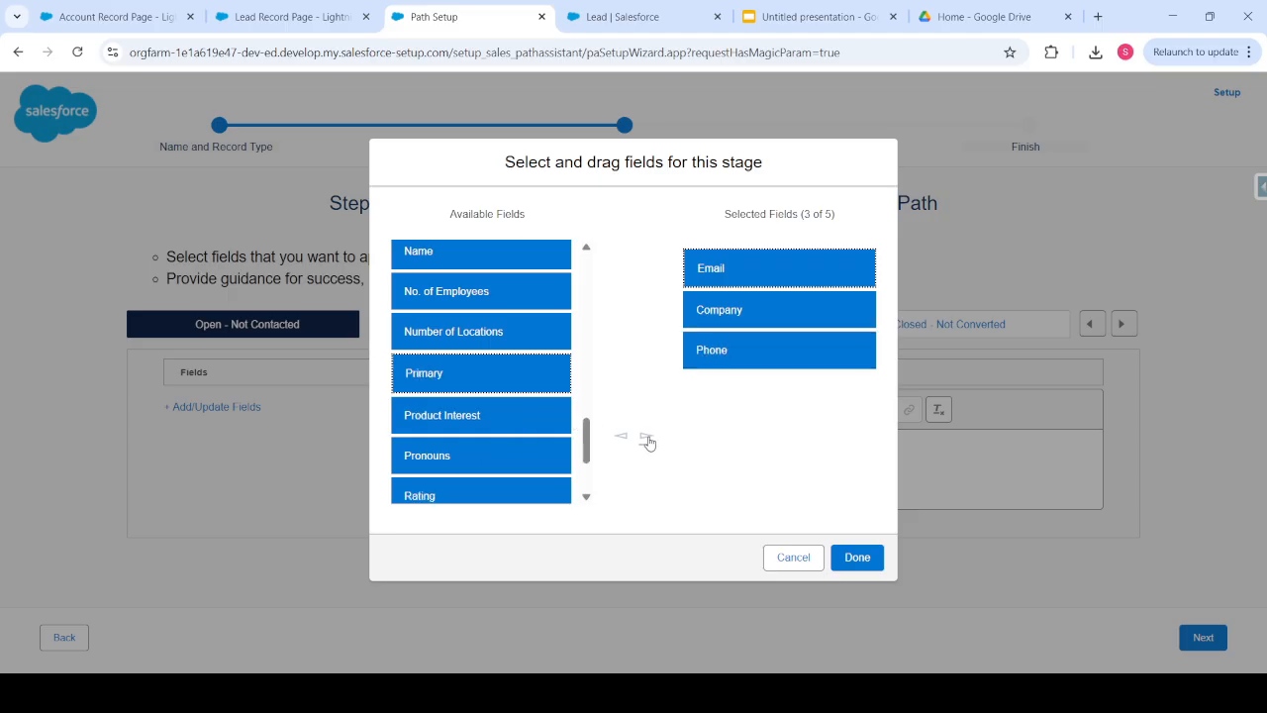
- Confirm the key fields and give Open - Not Contacted the guidance 'Fill these fields'
{"action": "left_click", "coordinate": [853, 557]}
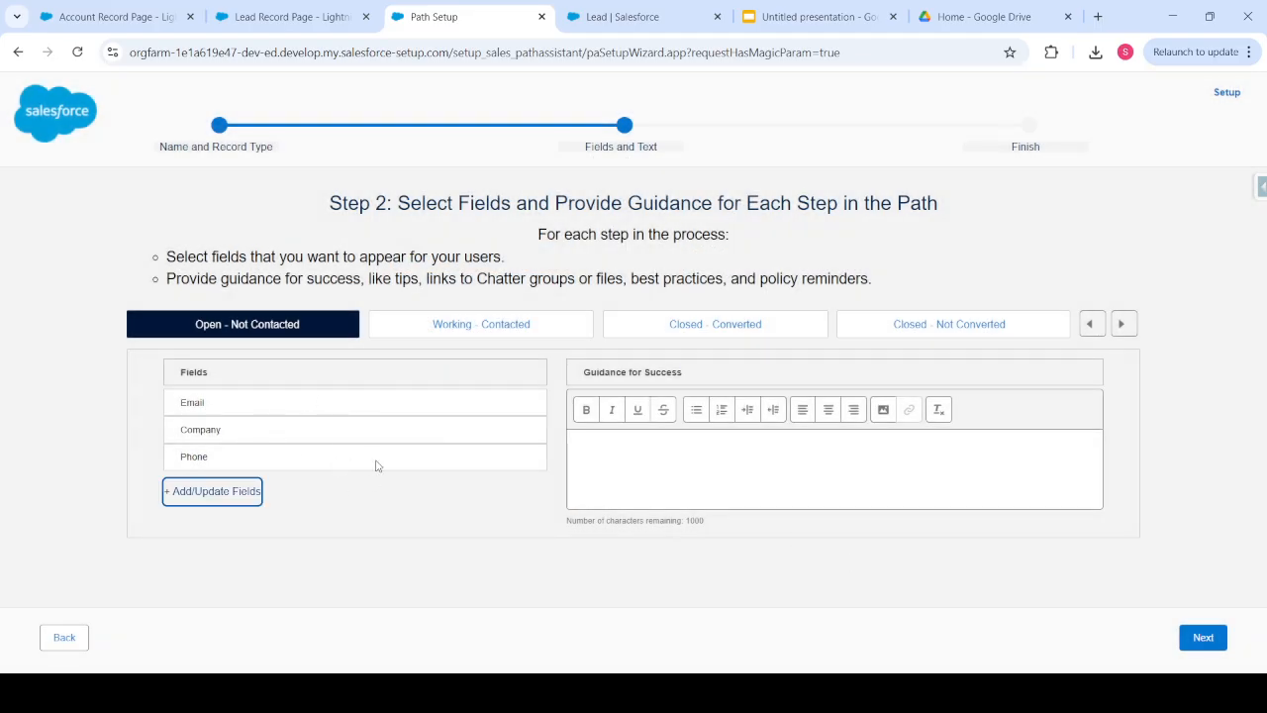
{"action": "left_click", "coordinate": [620, 464]}
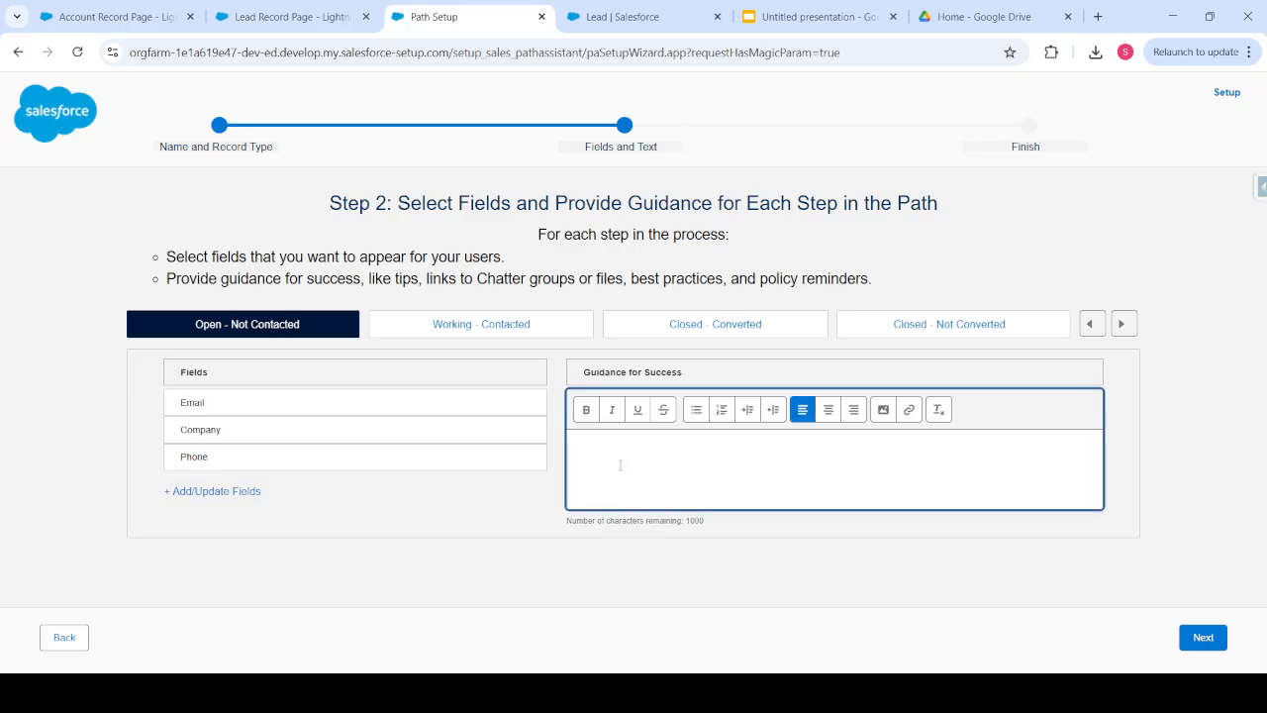
{"action": "type", "text": "P"}
{"action": "key", "text": "BackSpace"}
{"action": "type", "text": "Fill these fields."}
- Make Rating the only key field for the Working - Contacted stage
{"action": "left_click", "coordinate": [568, 335]}
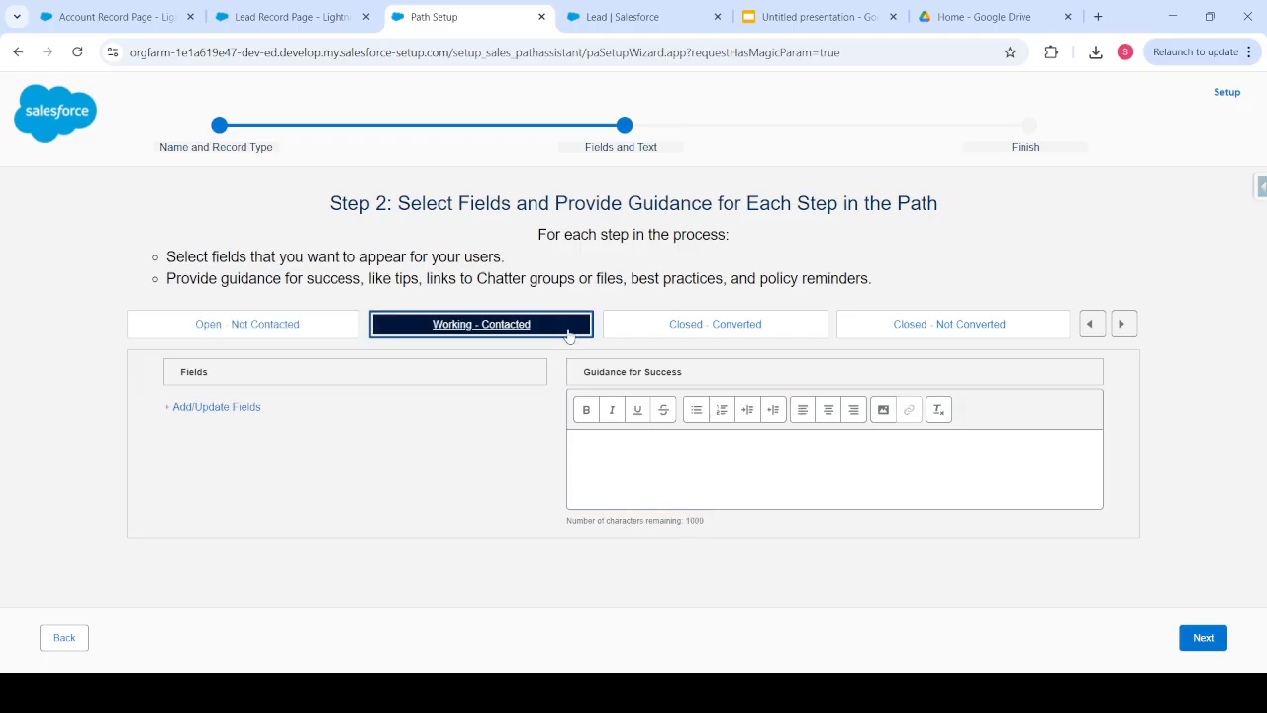
{"action": "left_click", "coordinate": [215, 407]}
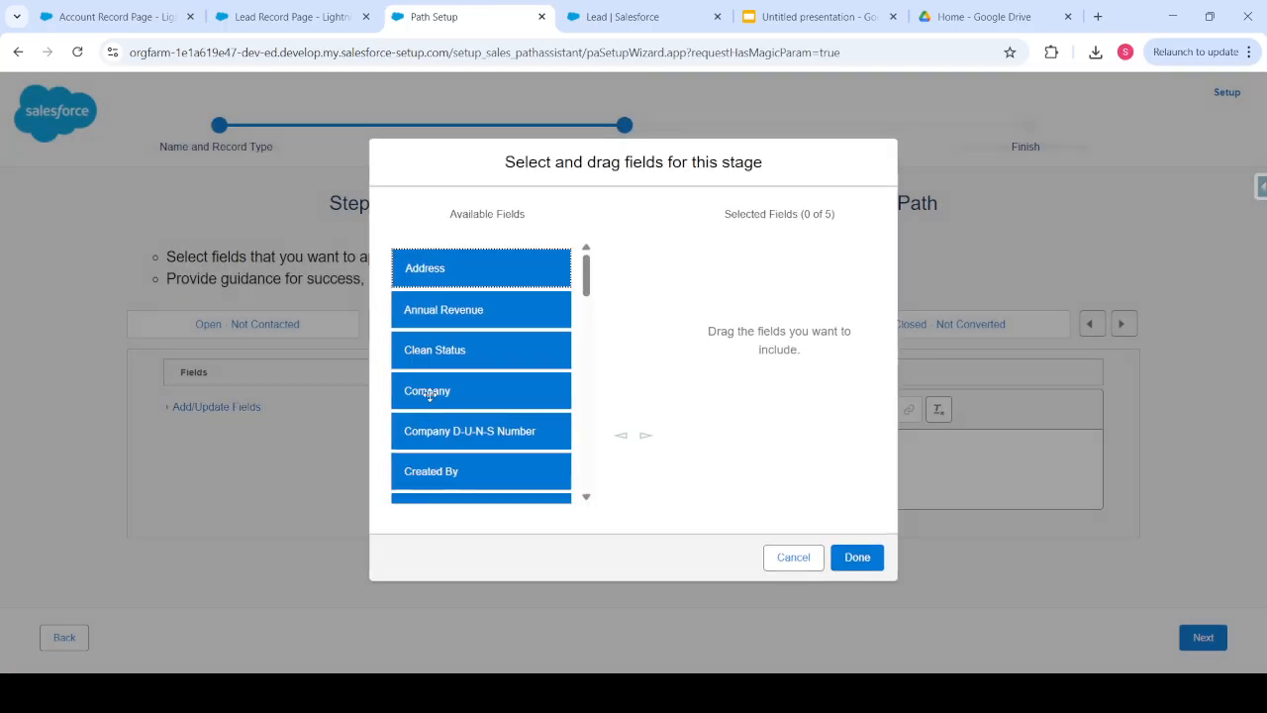
{"action": "scroll", "coordinate": [472, 373], "scroll_direction": "down", "scroll_amount": 4}
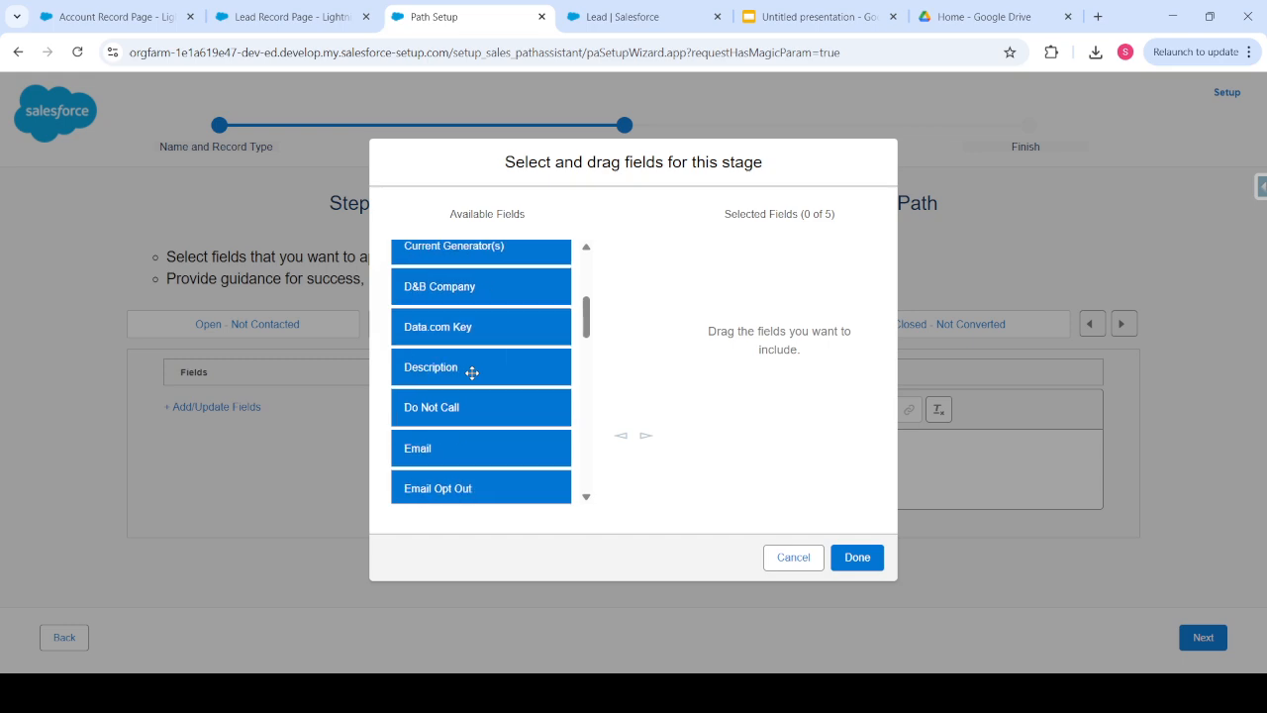
{"action": "scroll", "coordinate": [473, 373], "scroll_direction": "down", "scroll_amount": 5}
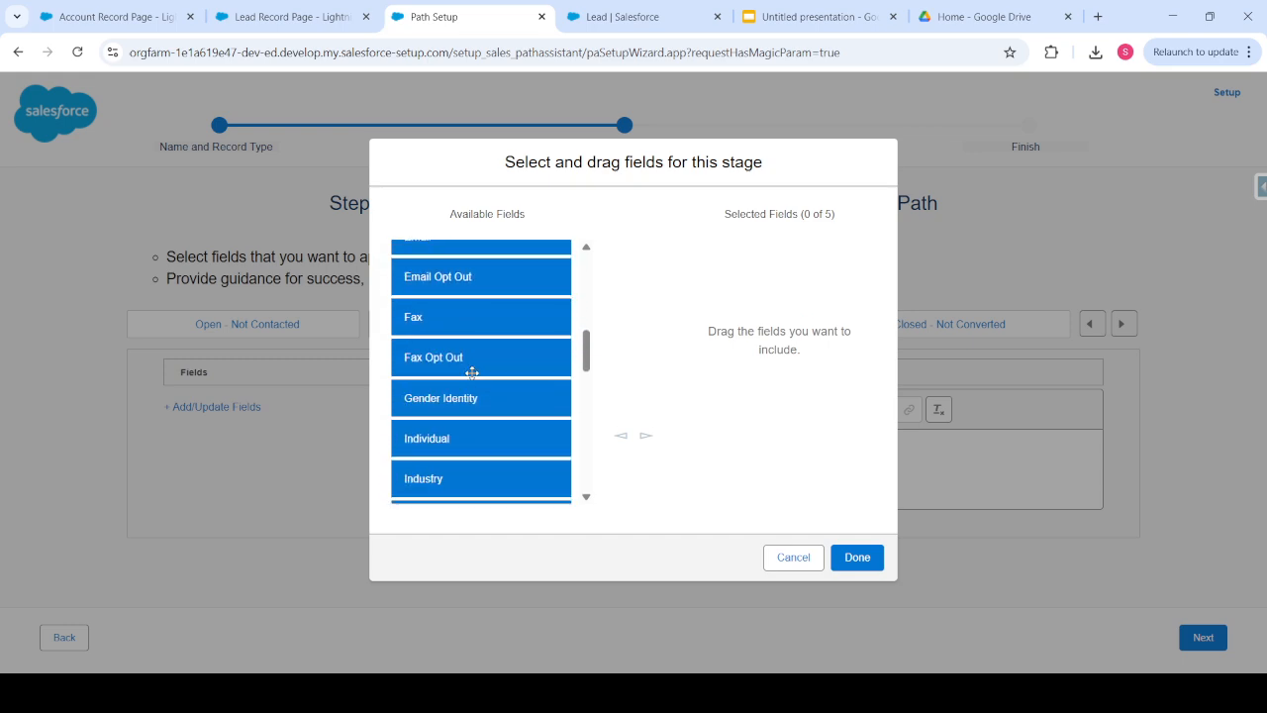
{"action": "scroll", "coordinate": [472, 373], "scroll_direction": "down", "scroll_amount": 5}
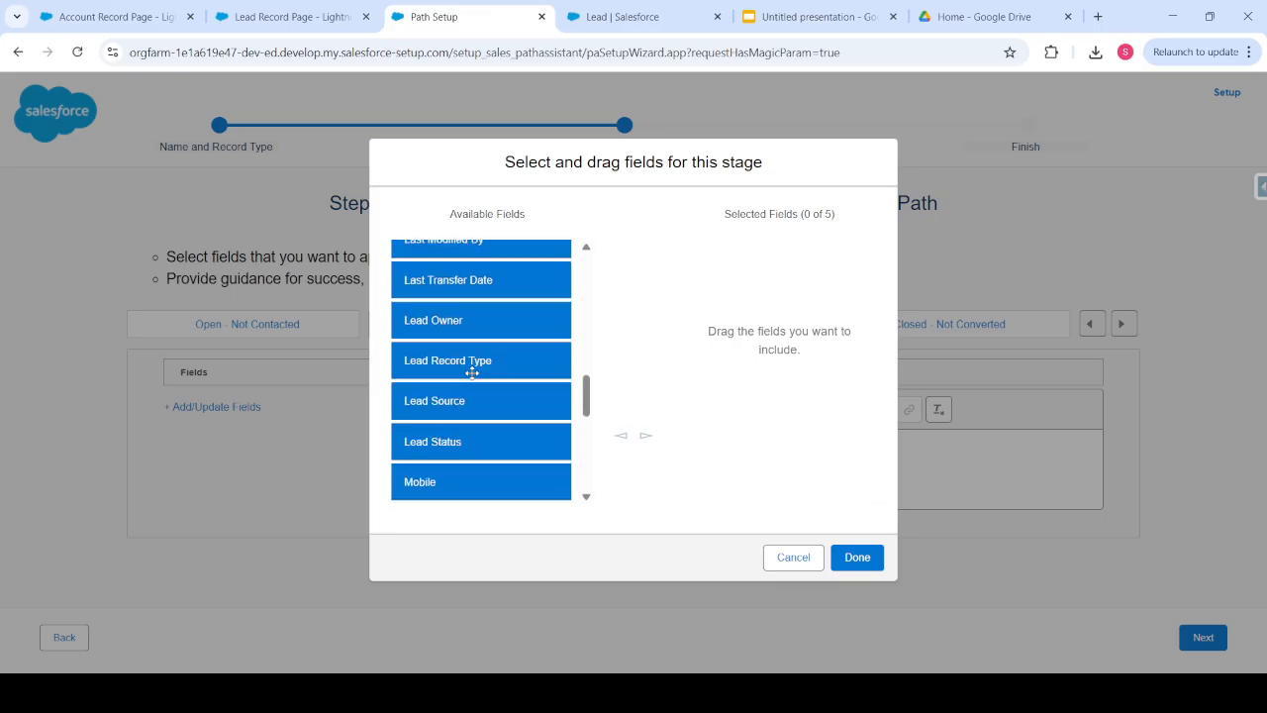
{"action": "scroll", "coordinate": [472, 373], "scroll_direction": "down", "scroll_amount": 3}
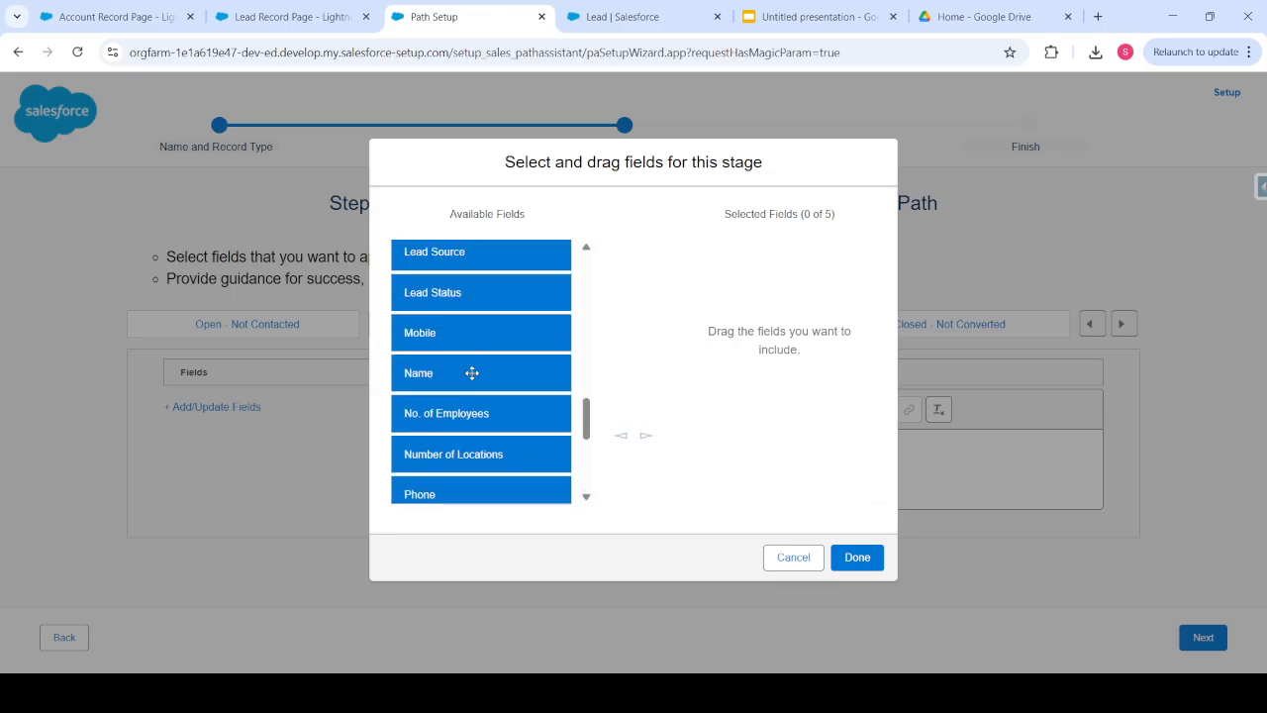
{"action": "scroll", "coordinate": [472, 373], "scroll_direction": "down", "scroll_amount": 5}
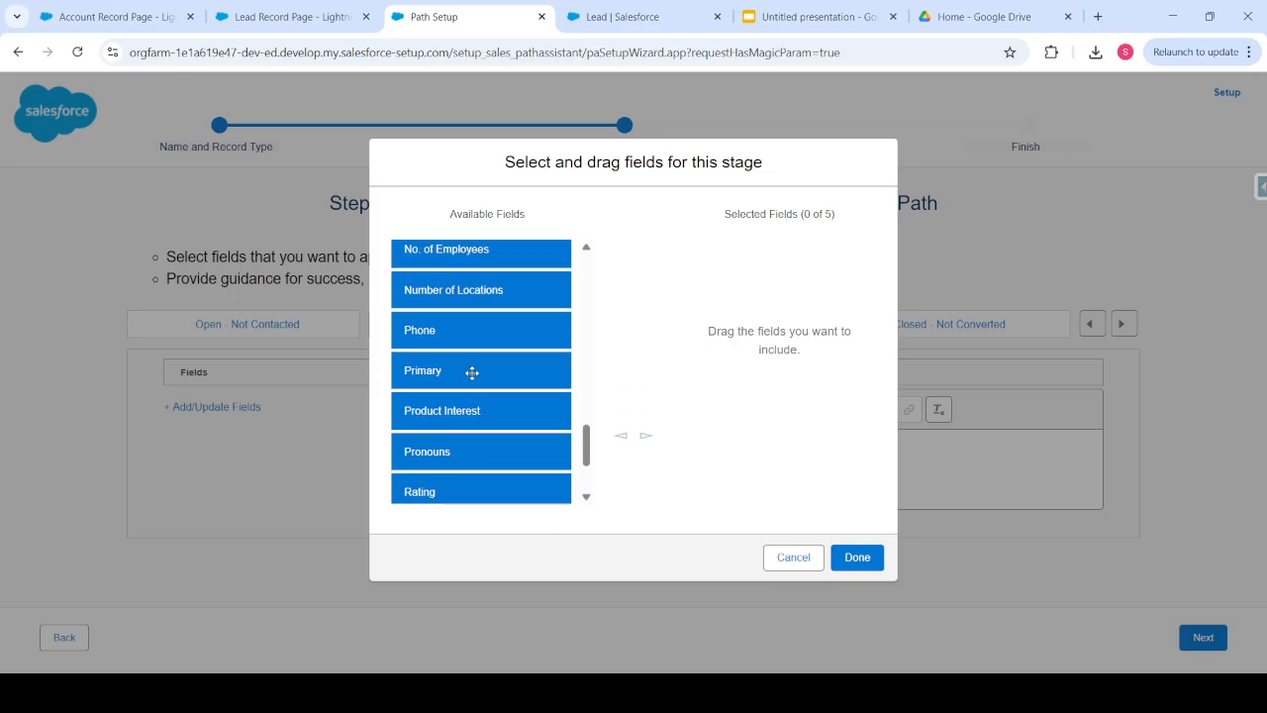
{"action": "scroll", "coordinate": [472, 373], "scroll_direction": "down", "scroll_amount": 1}
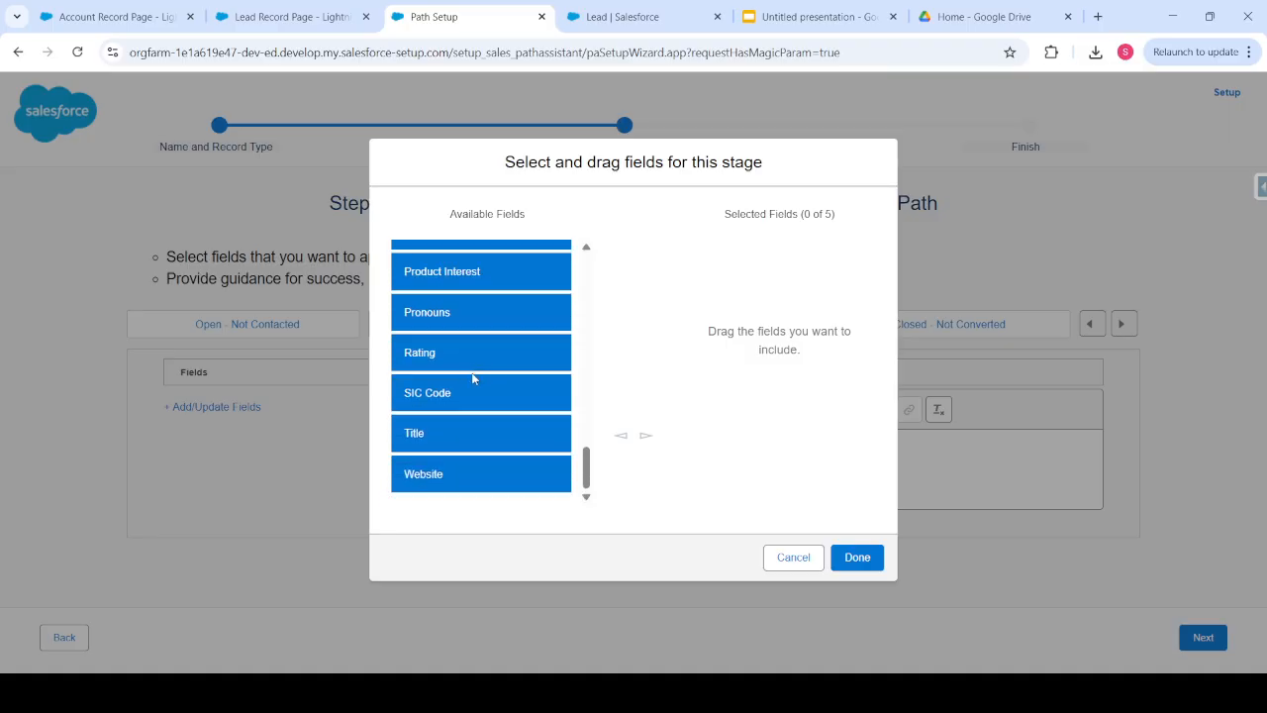
{"action": "left_click", "coordinate": [458, 356]}
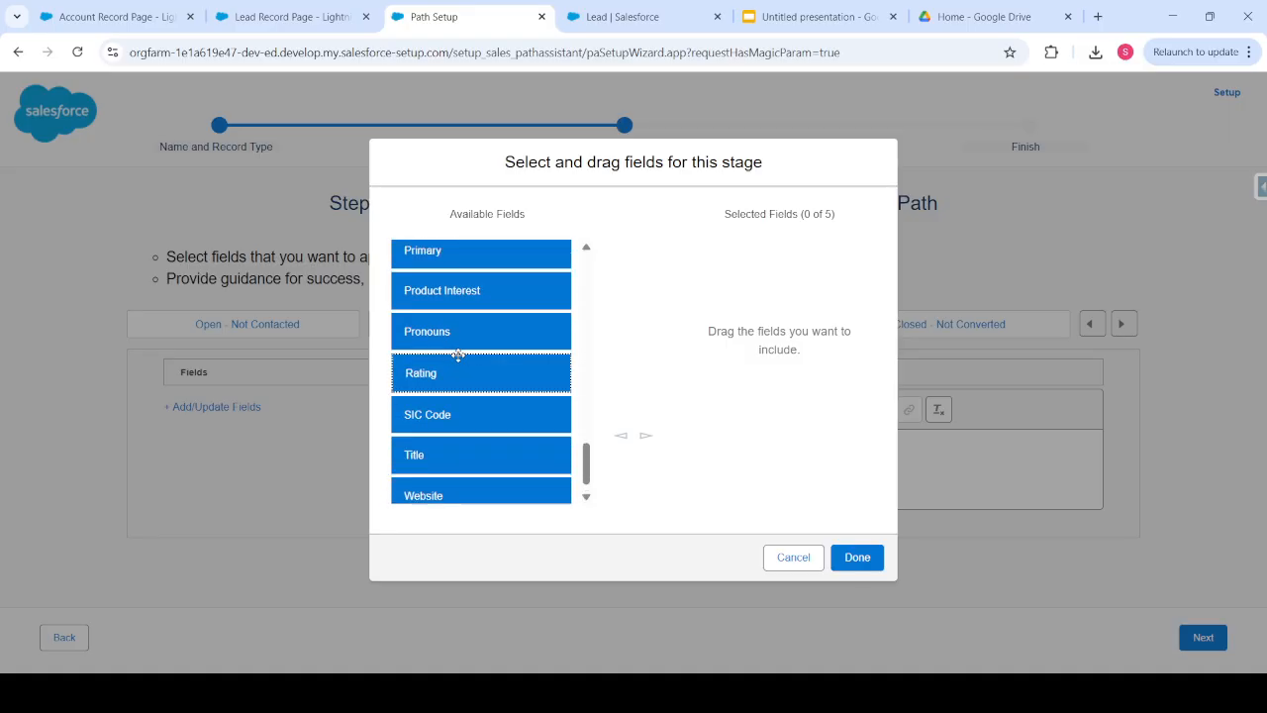
{"action": "left_click", "coordinate": [645, 436]}
{"action": "left_click", "coordinate": [868, 558]}
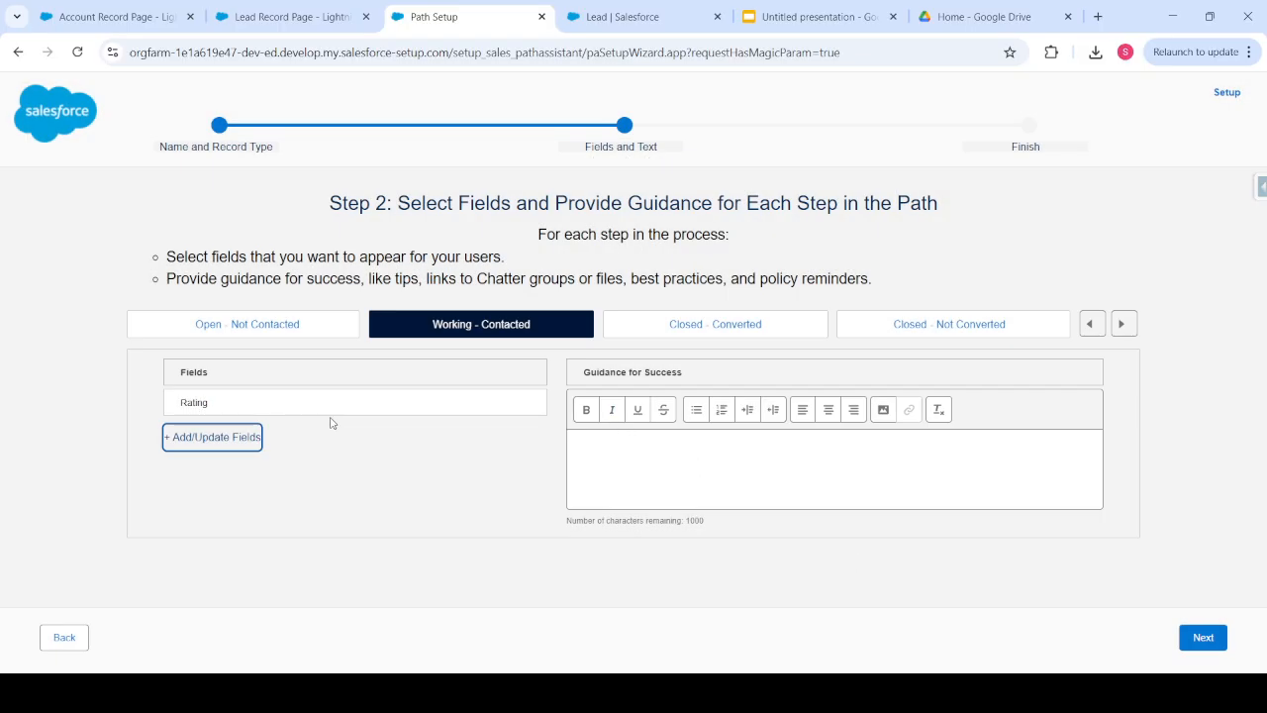
- Enter the guidance 'Populate this Rating Fields' for the Working - Contacted stage
{"action": "left_click", "coordinate": [606, 469]}
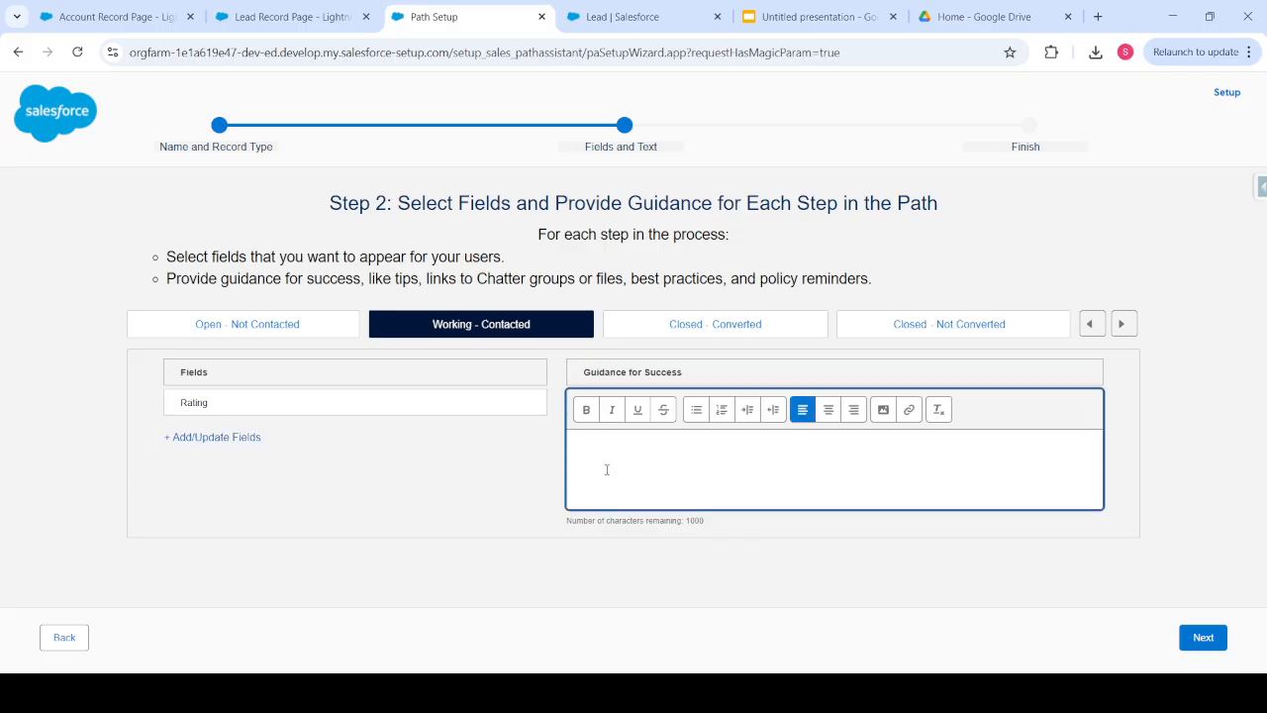
{"action": "type", "text": "Populate this Rating Fields"}
- Save the stage settings, activate the B2B Path and enable celebrations
{"action": "left_click", "coordinate": [1196, 641]}
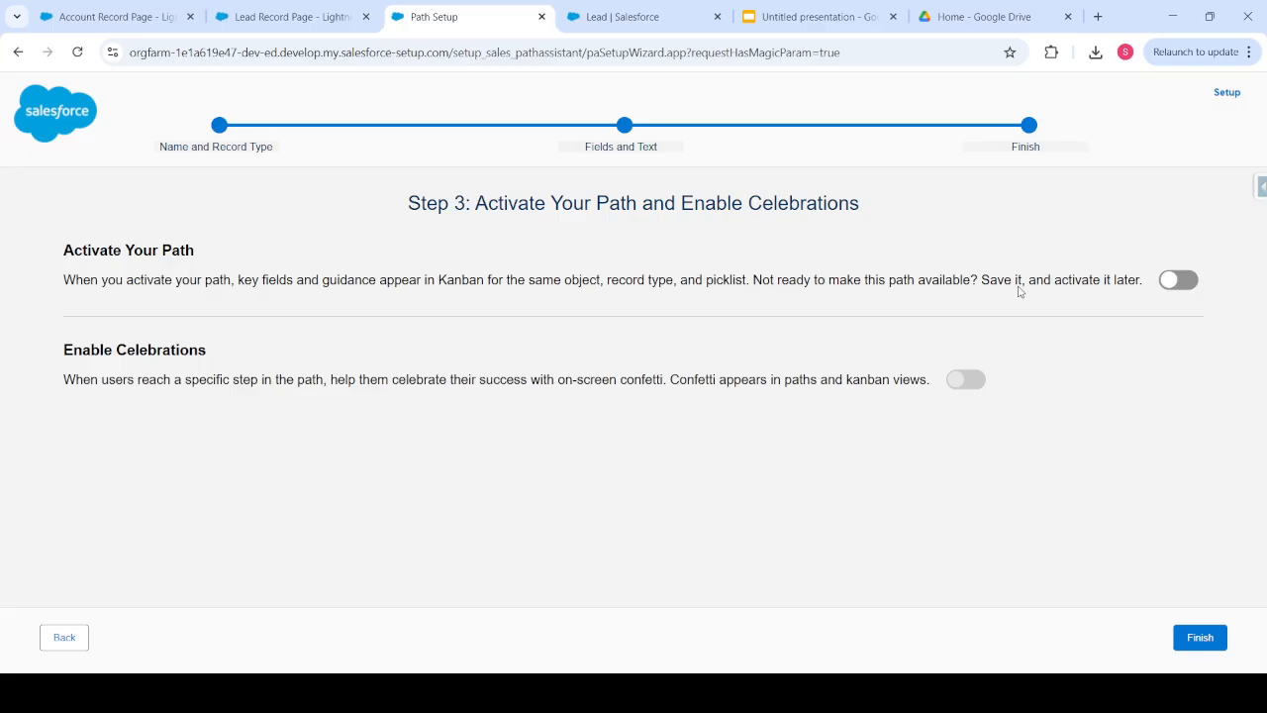
{"action": "left_click", "coordinate": [1170, 282]}
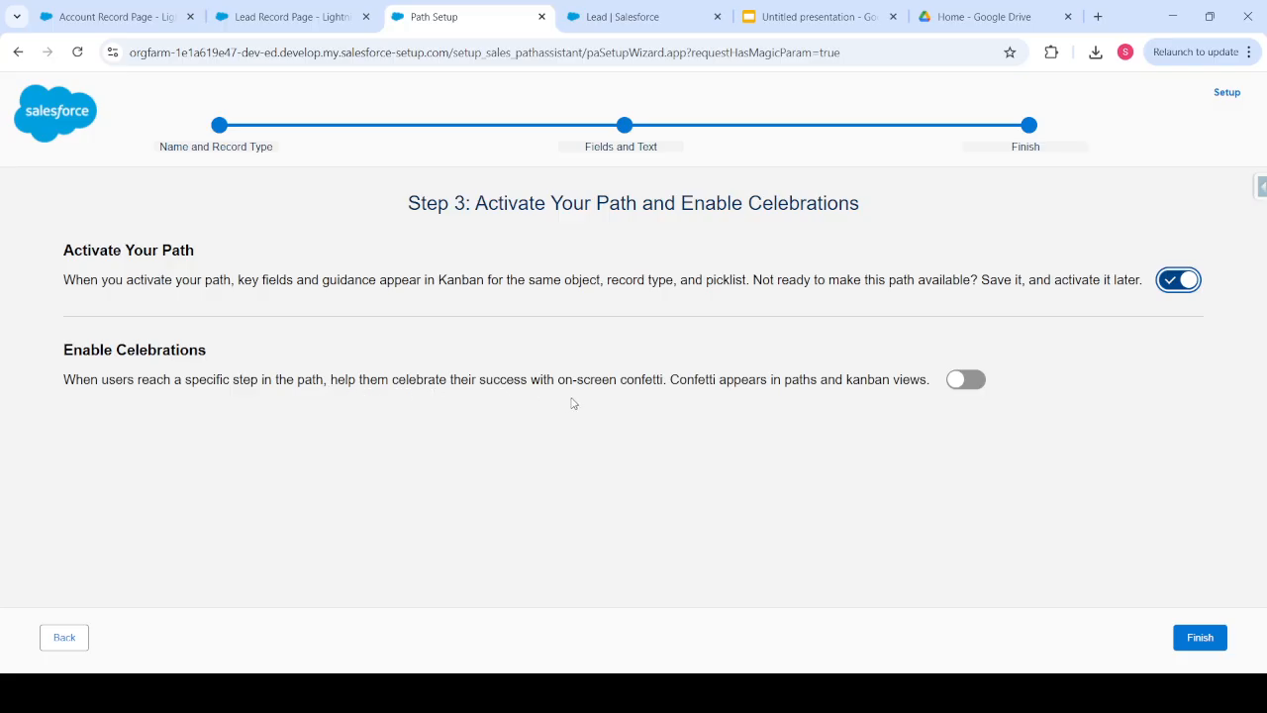
{"action": "left_click", "coordinate": [956, 382]}
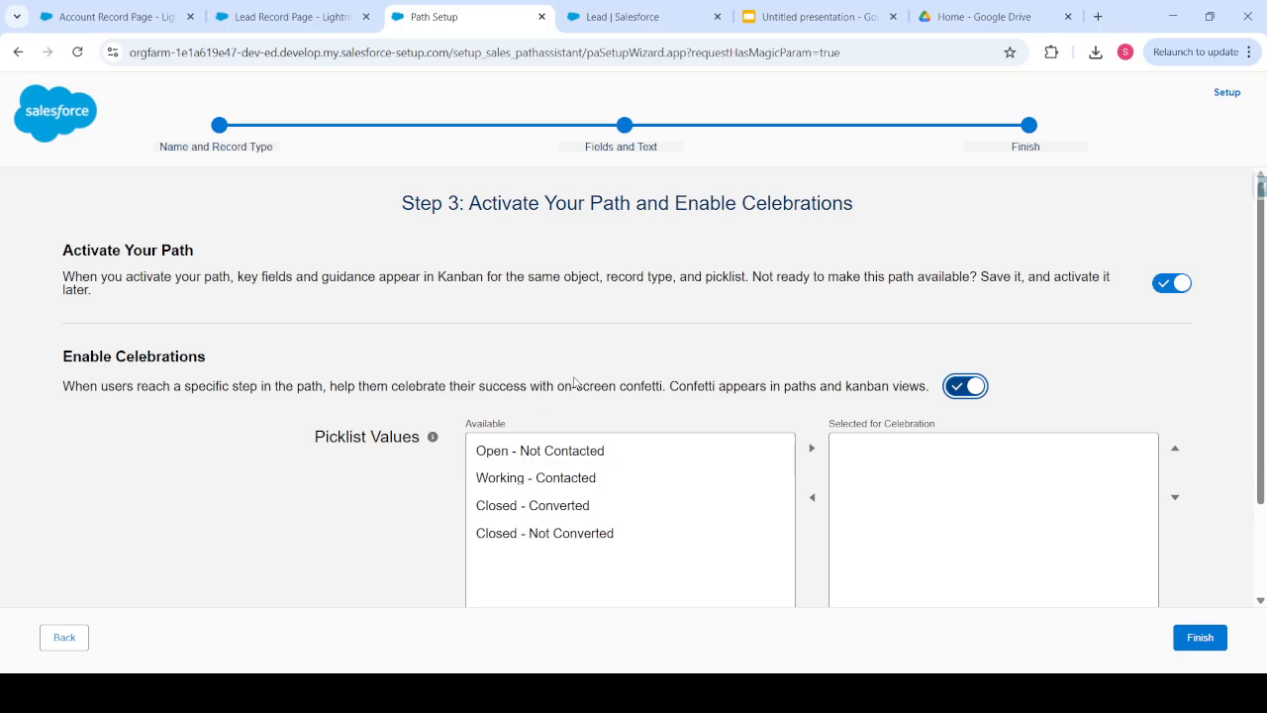
- Celebrate Working - Contacted and Closed - Converted with frequency Always, and finish the B2B Path
{"action": "scroll", "coordinate": [574, 383], "scroll_direction": "down", "scroll_amount": 1}
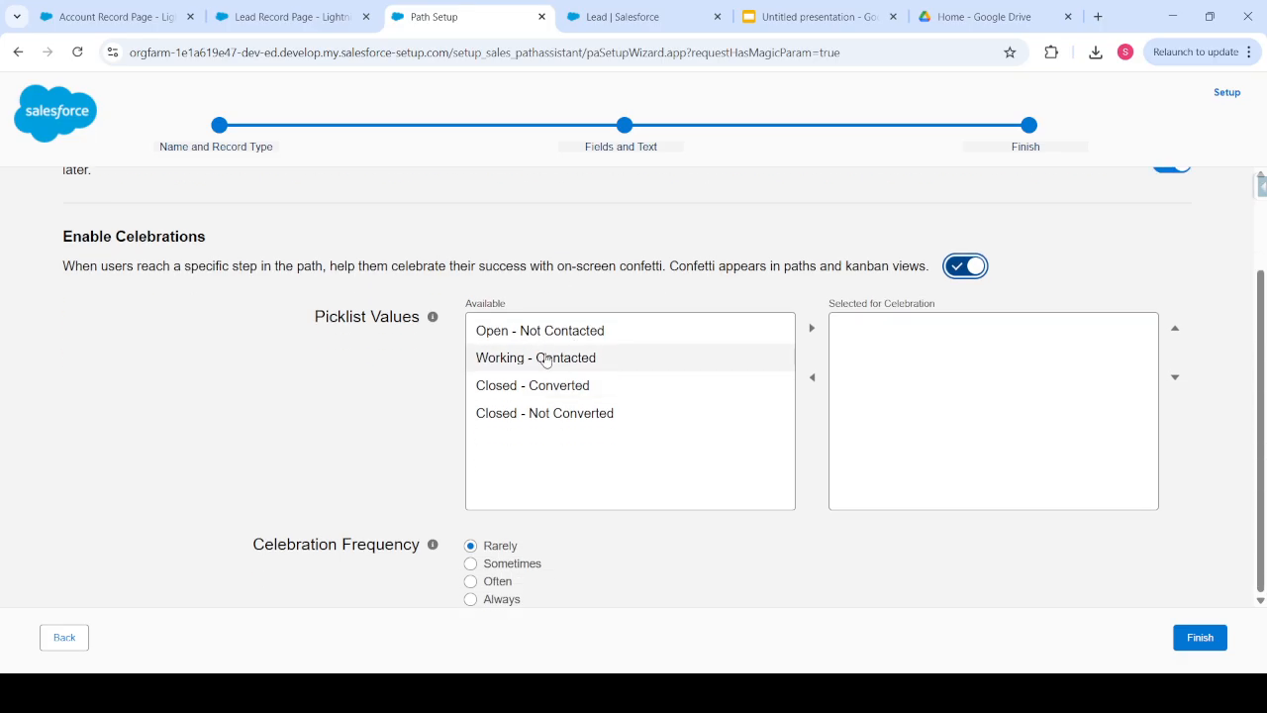
{"action": "left_click", "coordinate": [542, 359]}
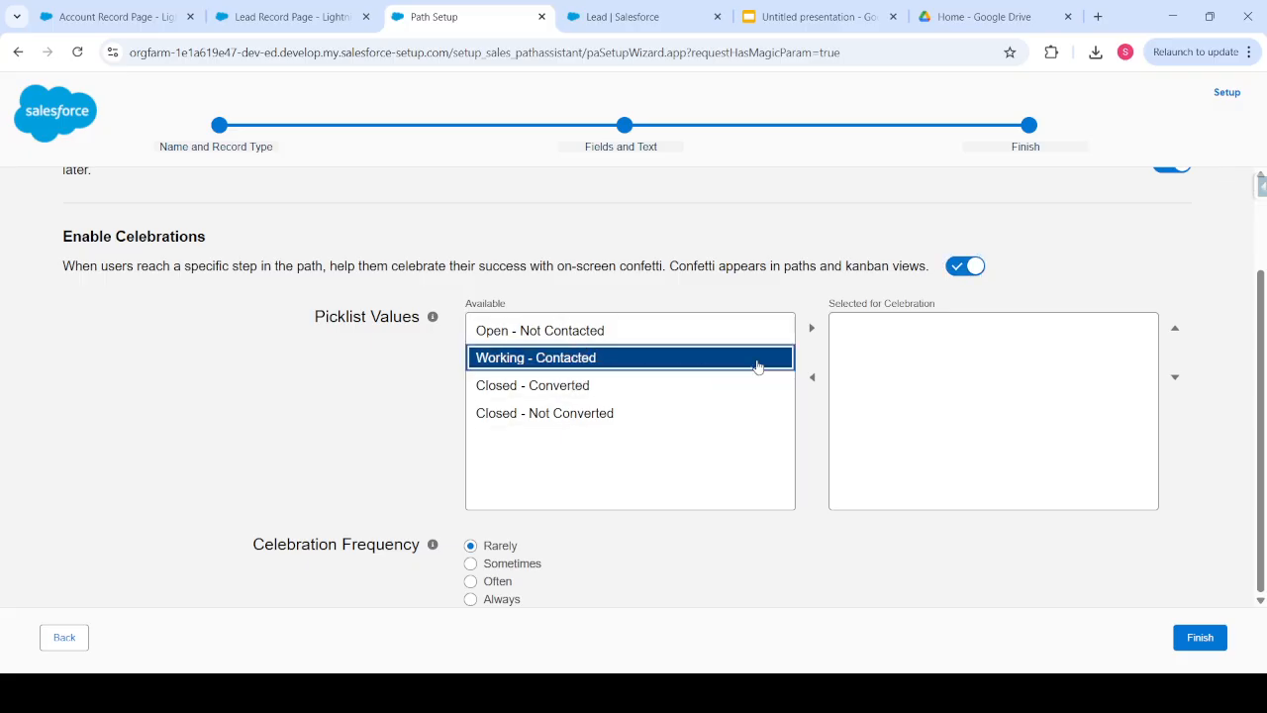
{"action": "left_click", "coordinate": [811, 330]}
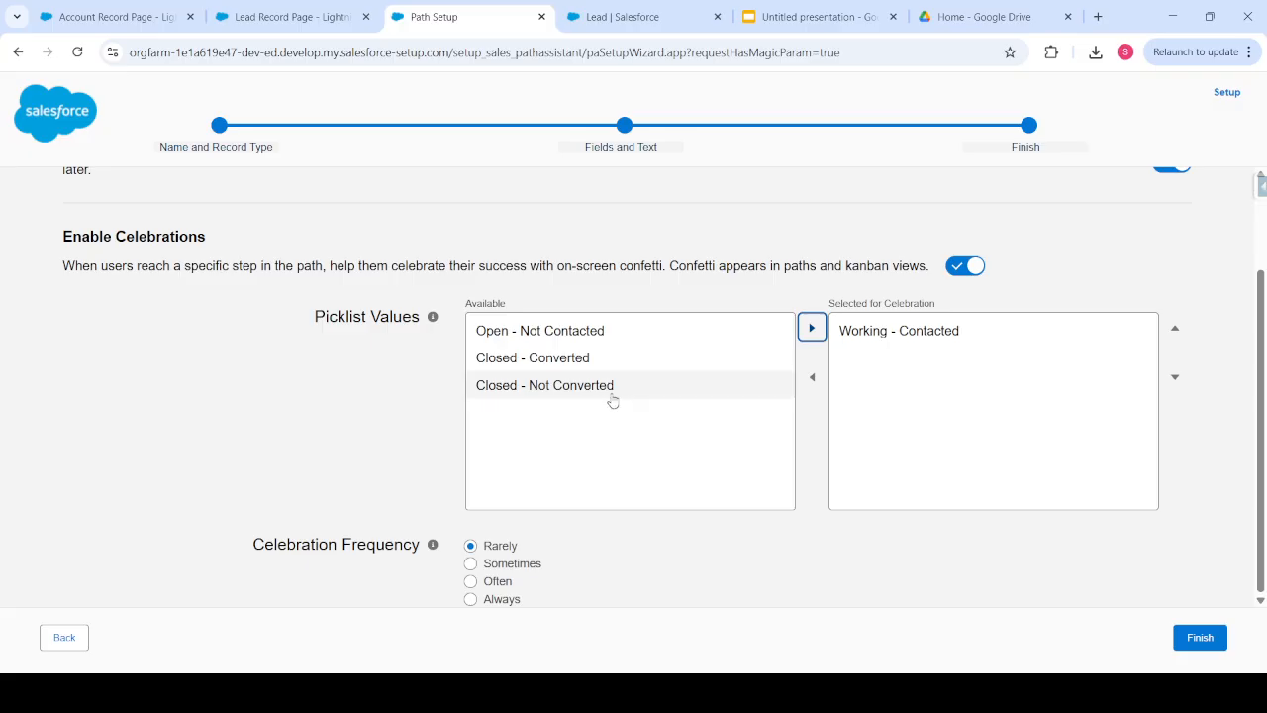
{"action": "left_click", "coordinate": [616, 359]}
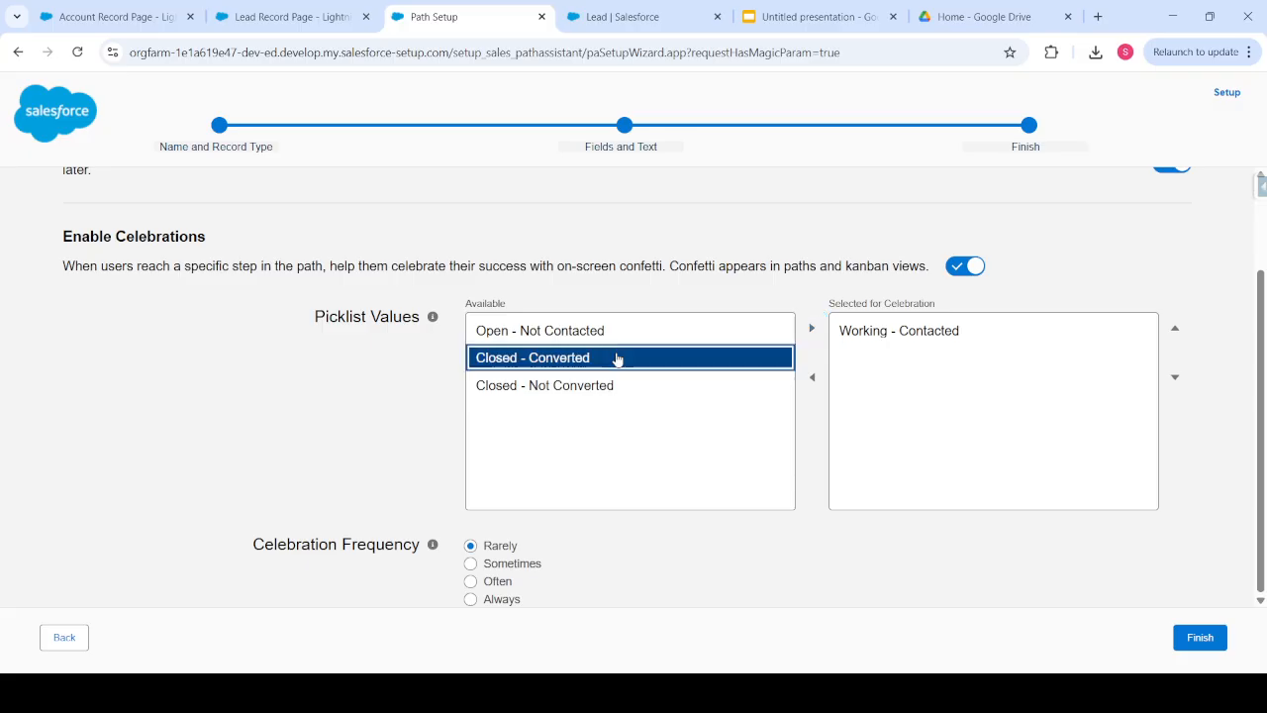
{"action": "left_click", "coordinate": [810, 328]}
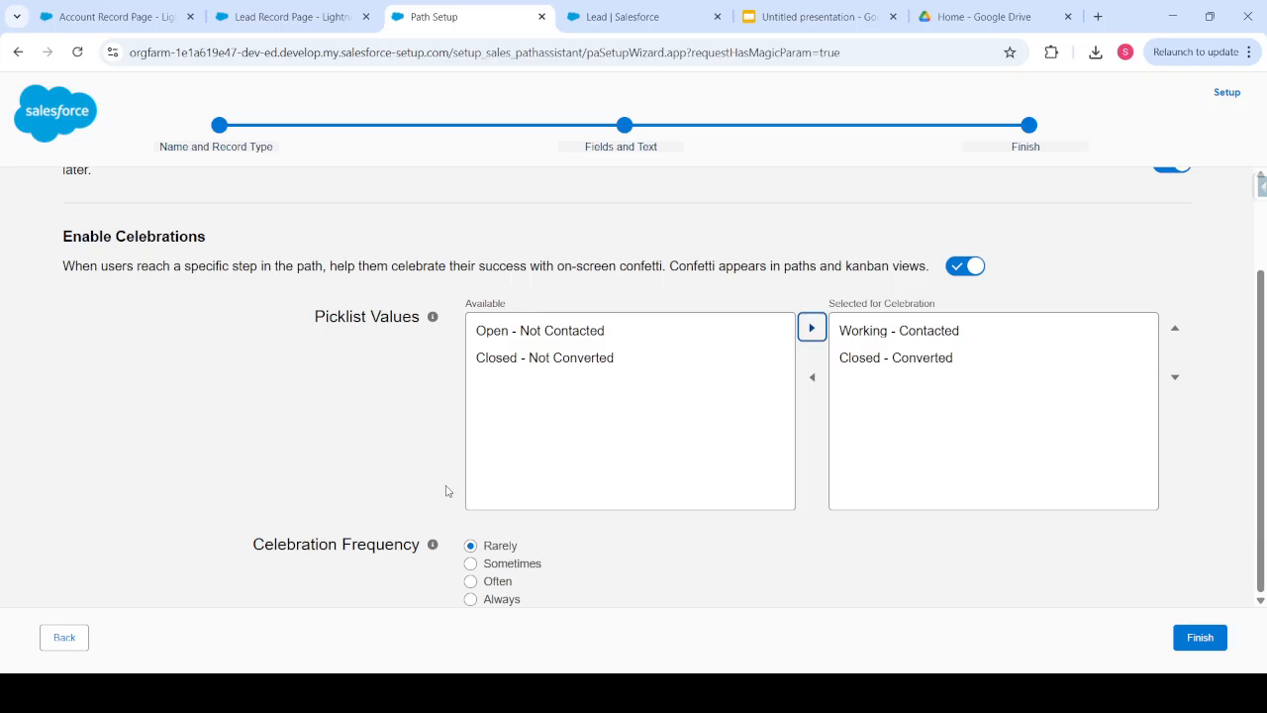
{"action": "left_click", "coordinate": [470, 599]}
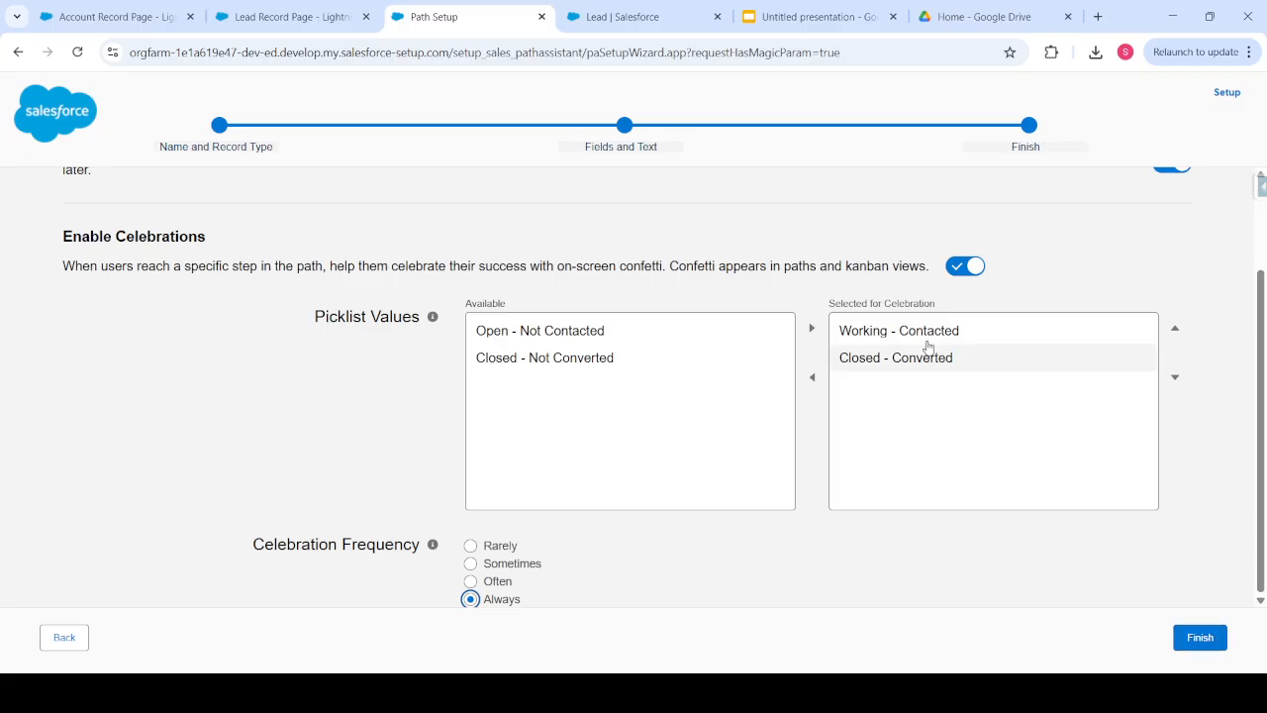
{"action": "left_click", "coordinate": [1183, 644]}
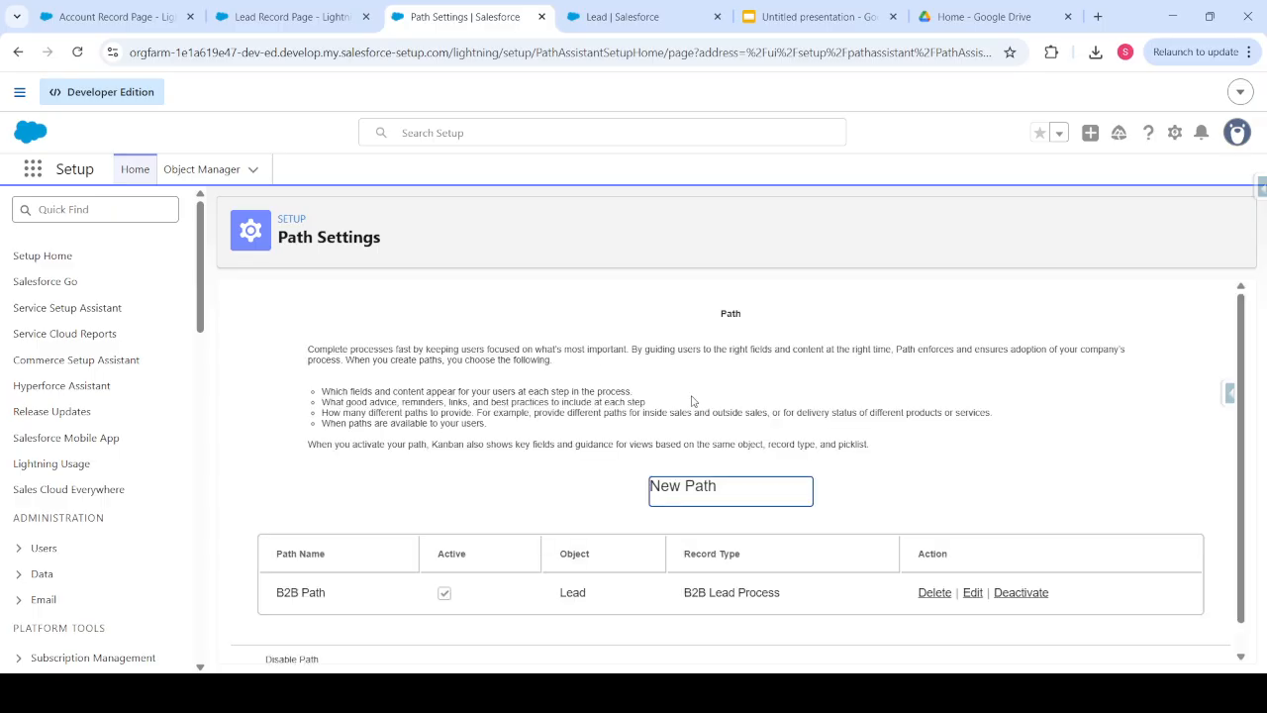
- Reload the Lead Record Page editor, check the Account Record Page, then return to the B2C Lead record
{"action": "scroll", "coordinate": [693, 401], "scroll_direction": "down", "scroll_amount": 1}
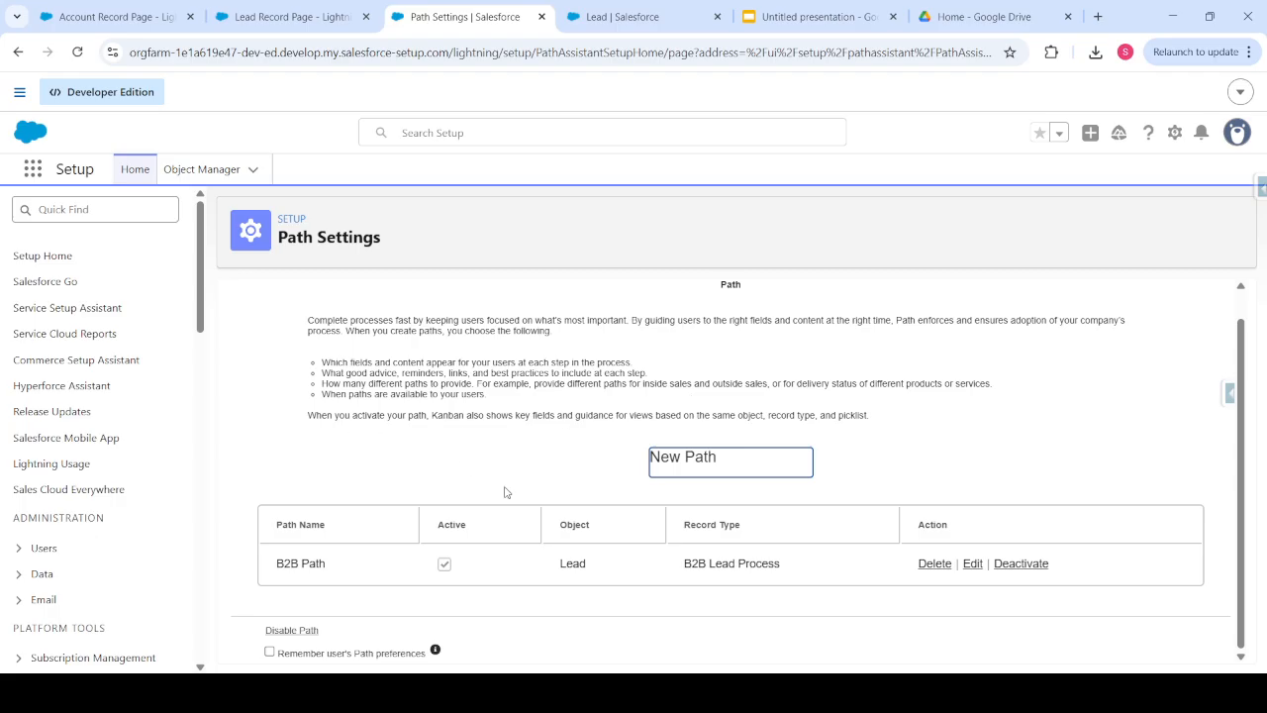
{"action": "left_click", "coordinate": [277, 28]}
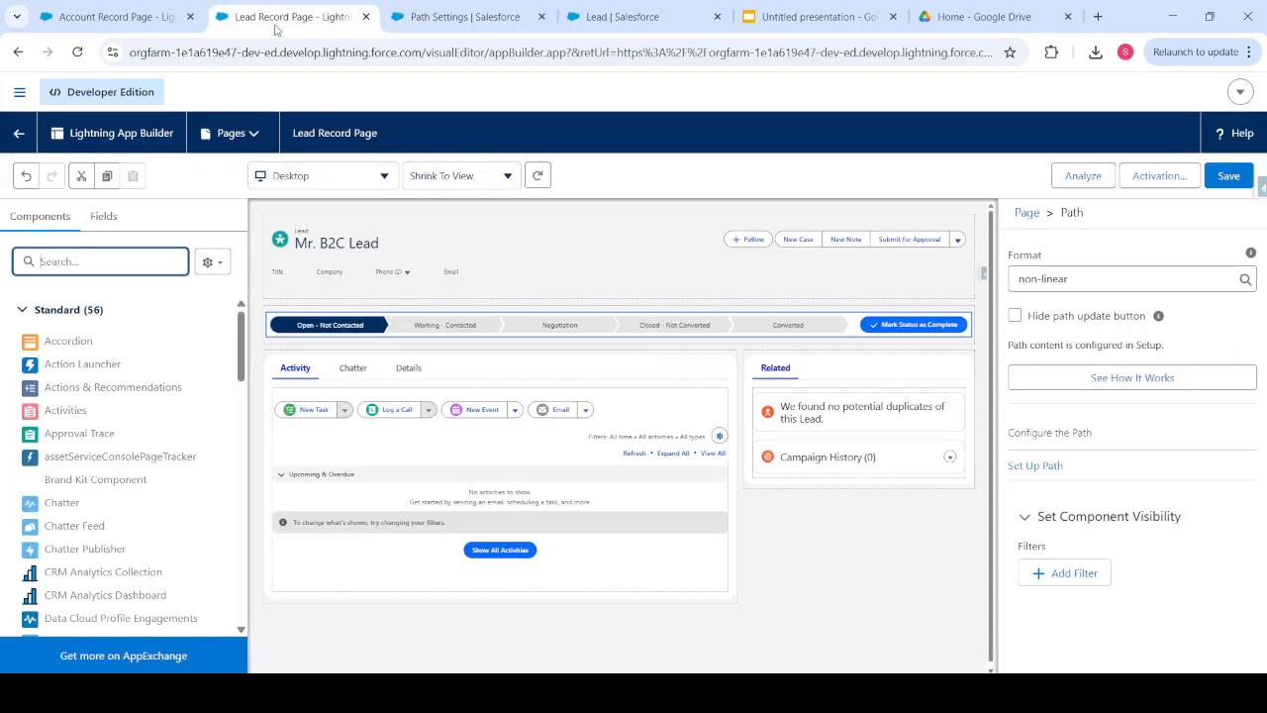
{"action": "left_click", "coordinate": [78, 59]}
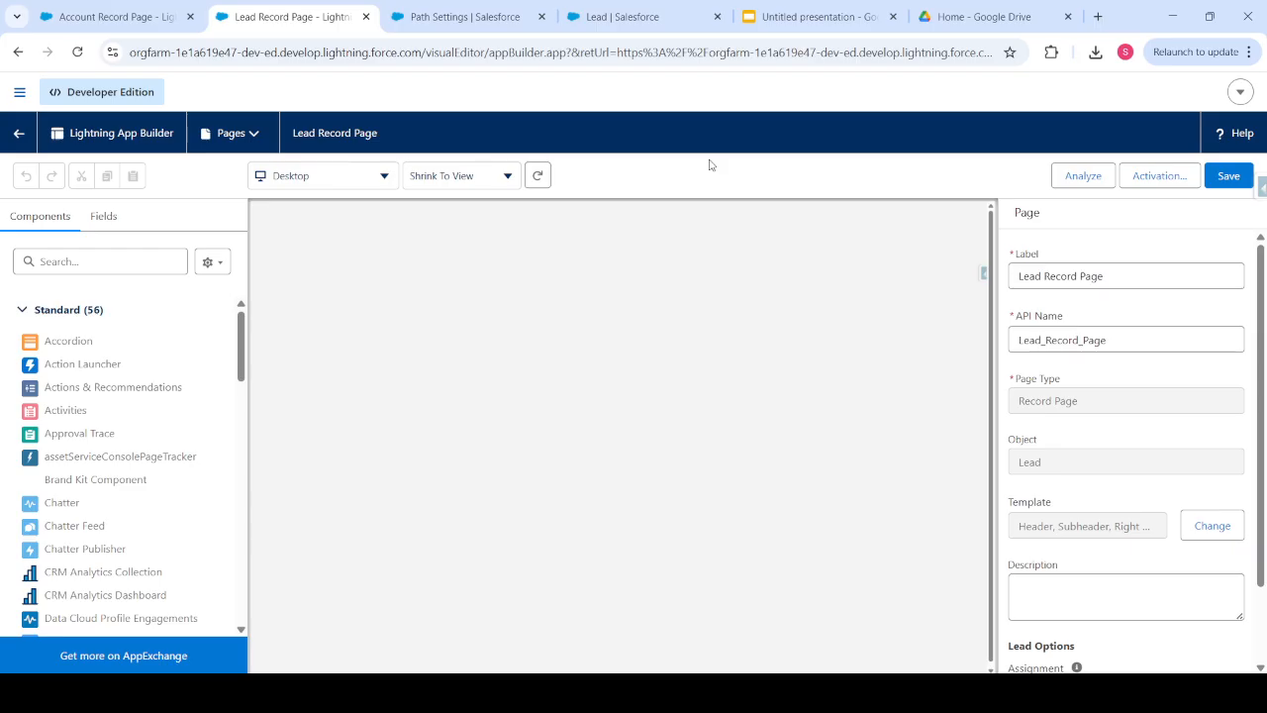
{"action": "left_click", "coordinate": [87, 266]}
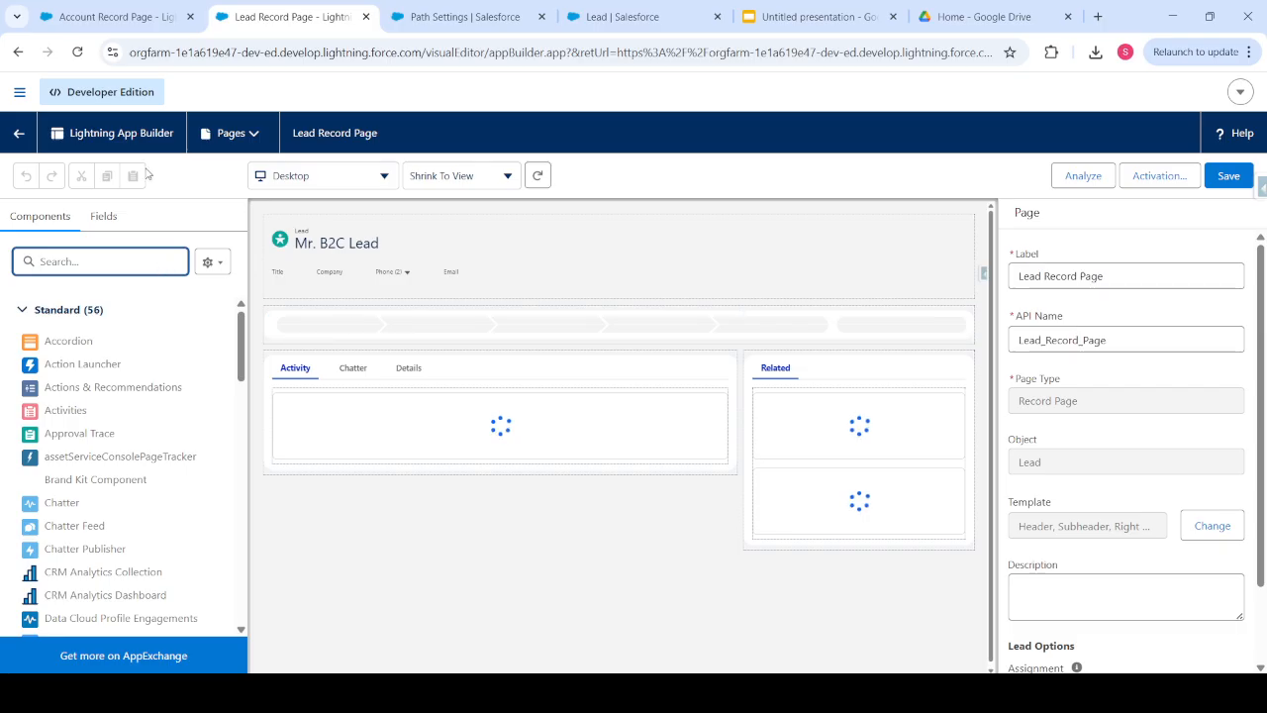
{"action": "left_click", "coordinate": [140, 20]}
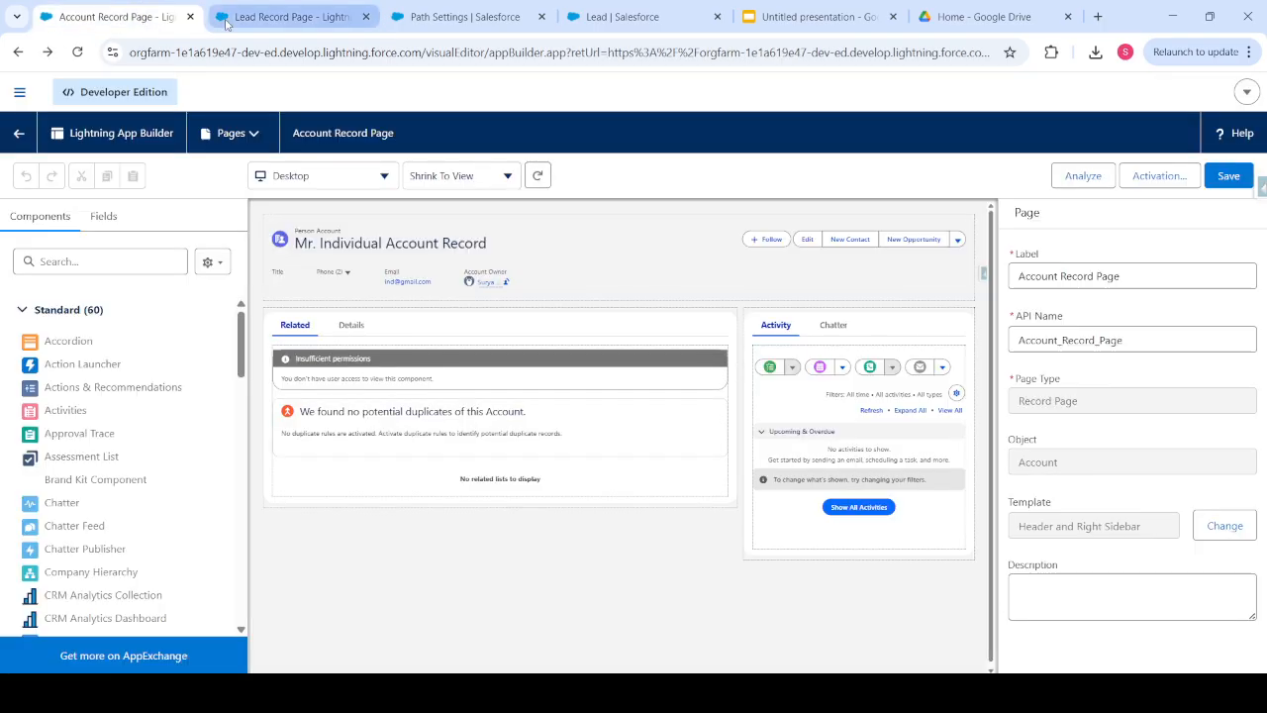
{"action": "left_click", "coordinate": [227, 19]}
{"action": "left_click", "coordinate": [9, 139]}
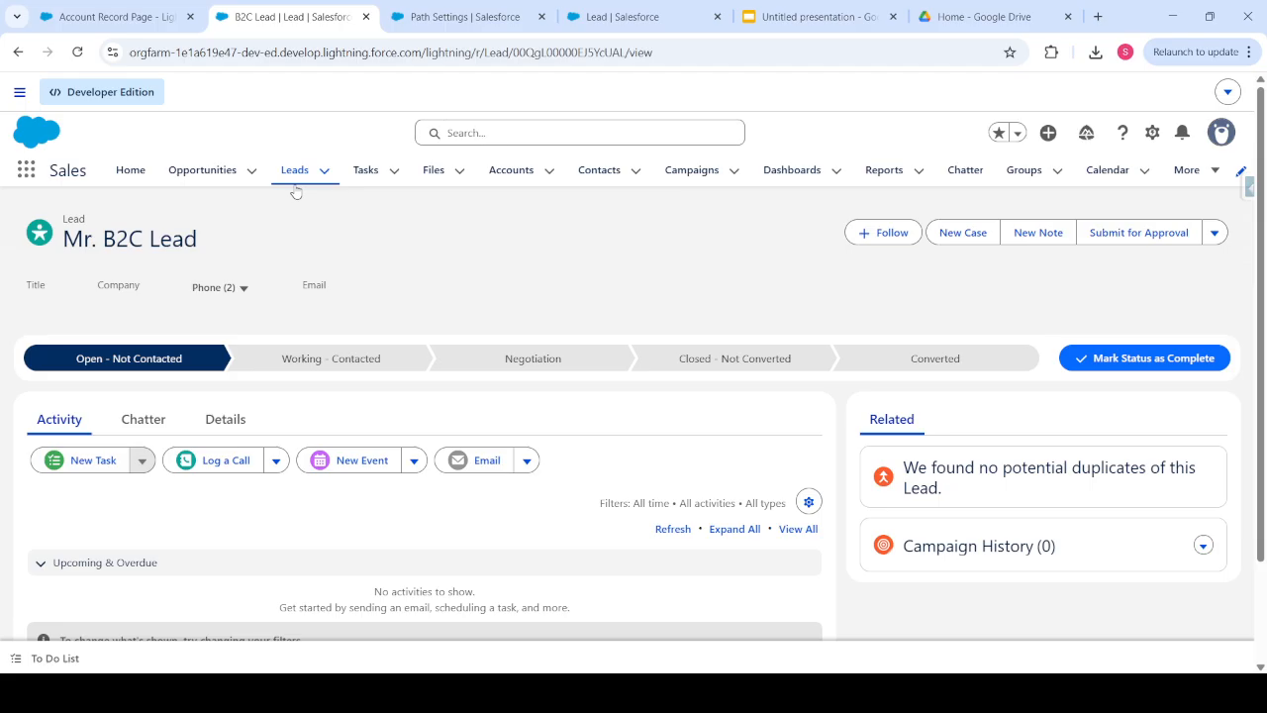
- Open the B2B Lead record from recent Leads and edit its record page via the gear menu
{"action": "left_click", "coordinate": [292, 172]}
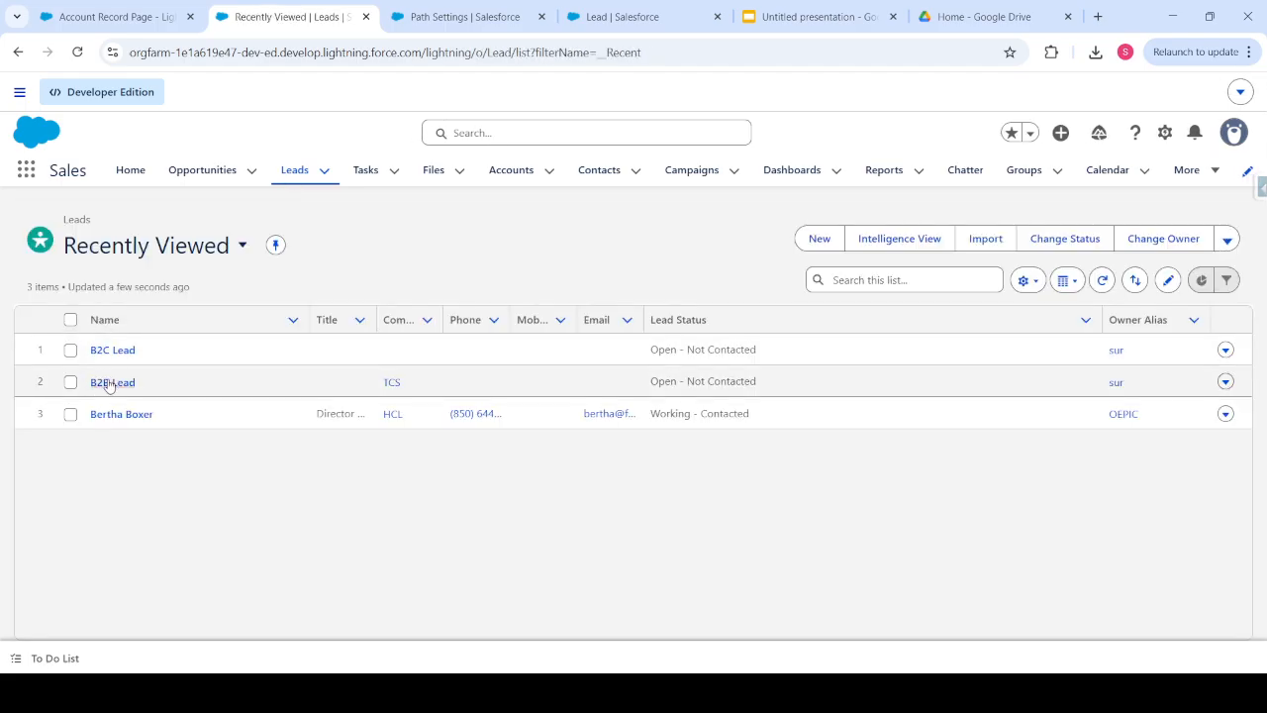
{"action": "left_click", "coordinate": [110, 383]}
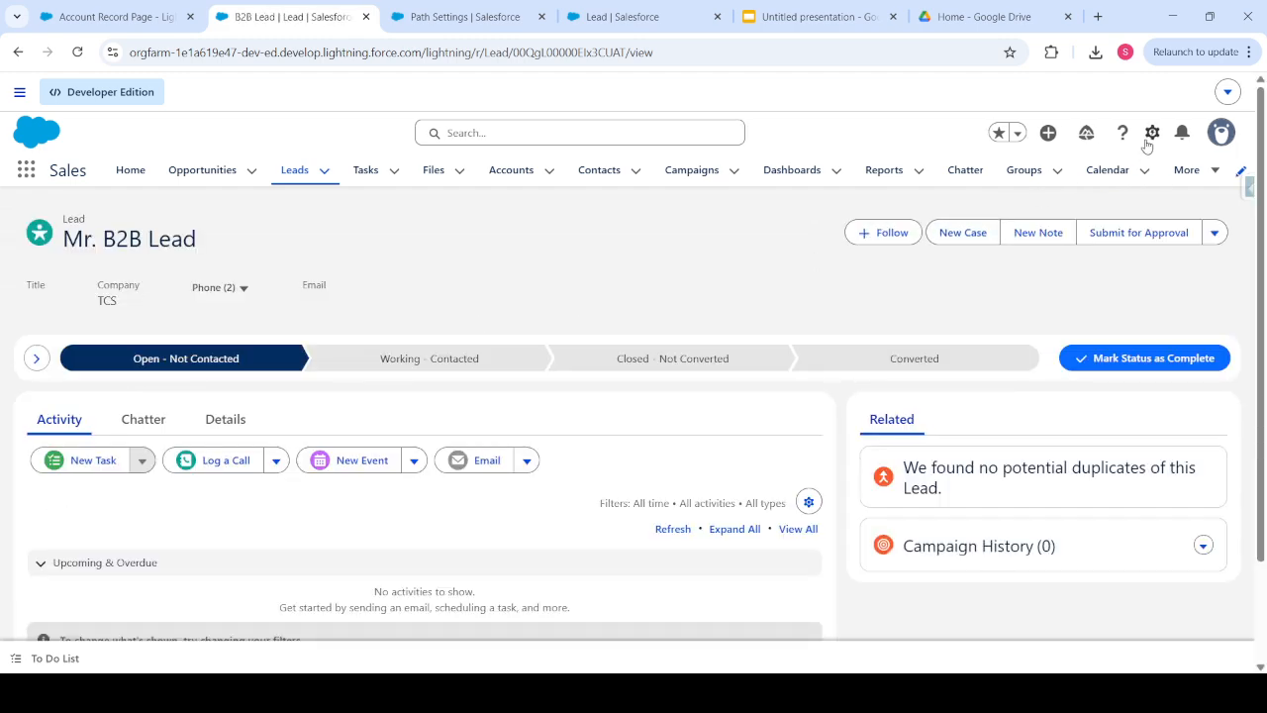
{"action": "left_click", "coordinate": [1153, 133]}
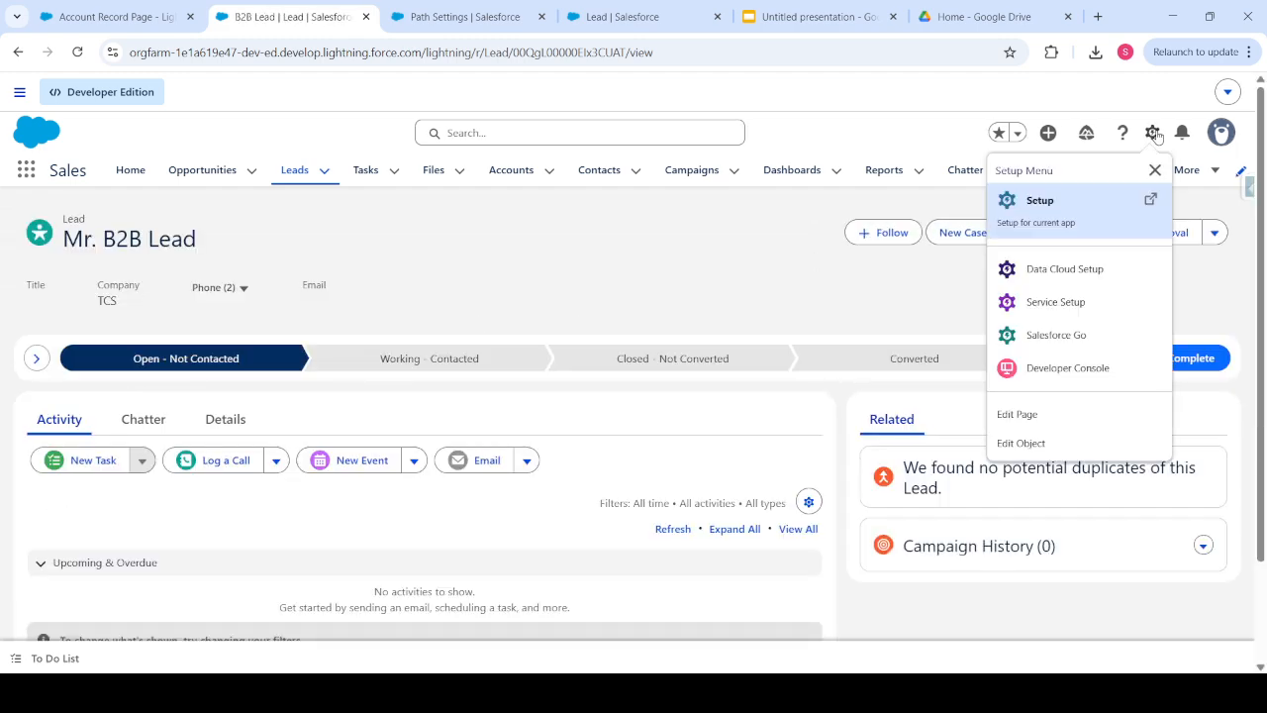
{"action": "left_click", "coordinate": [1032, 424]}
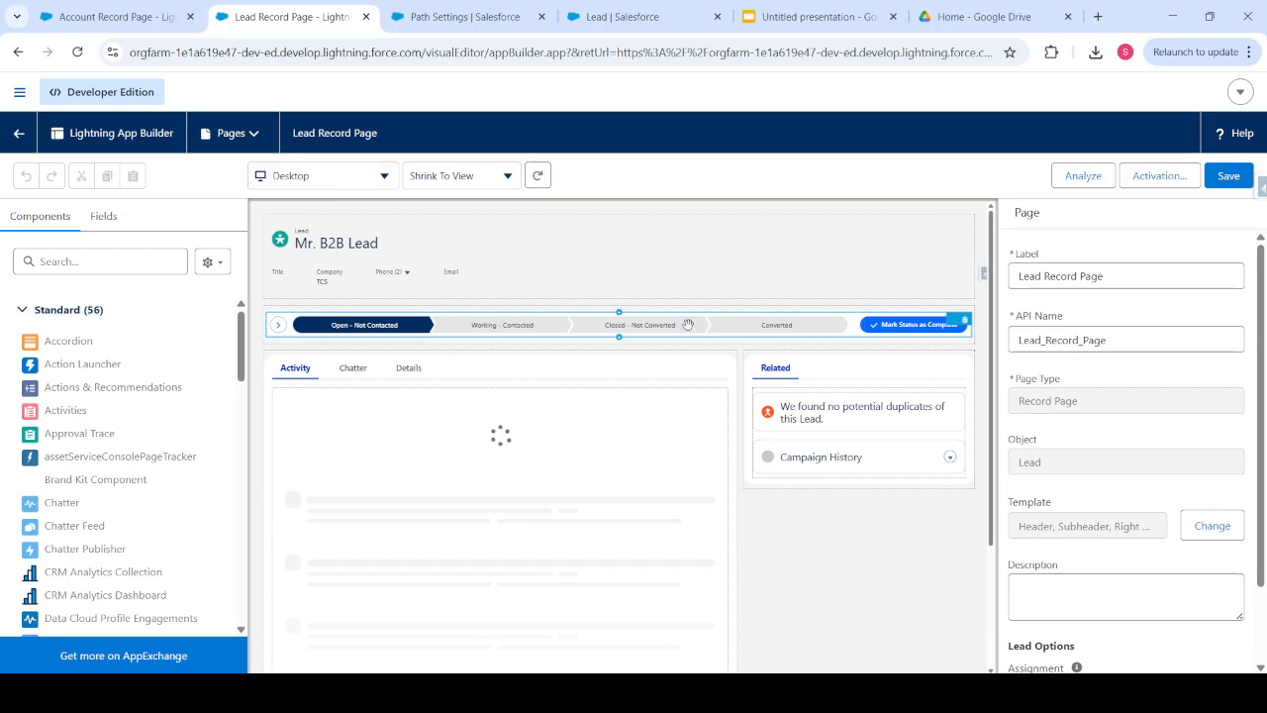
- Confirm the Path component uses the linear format with B2B Path, then leave the page builder
{"action": "left_click", "coordinate": [688, 324]}
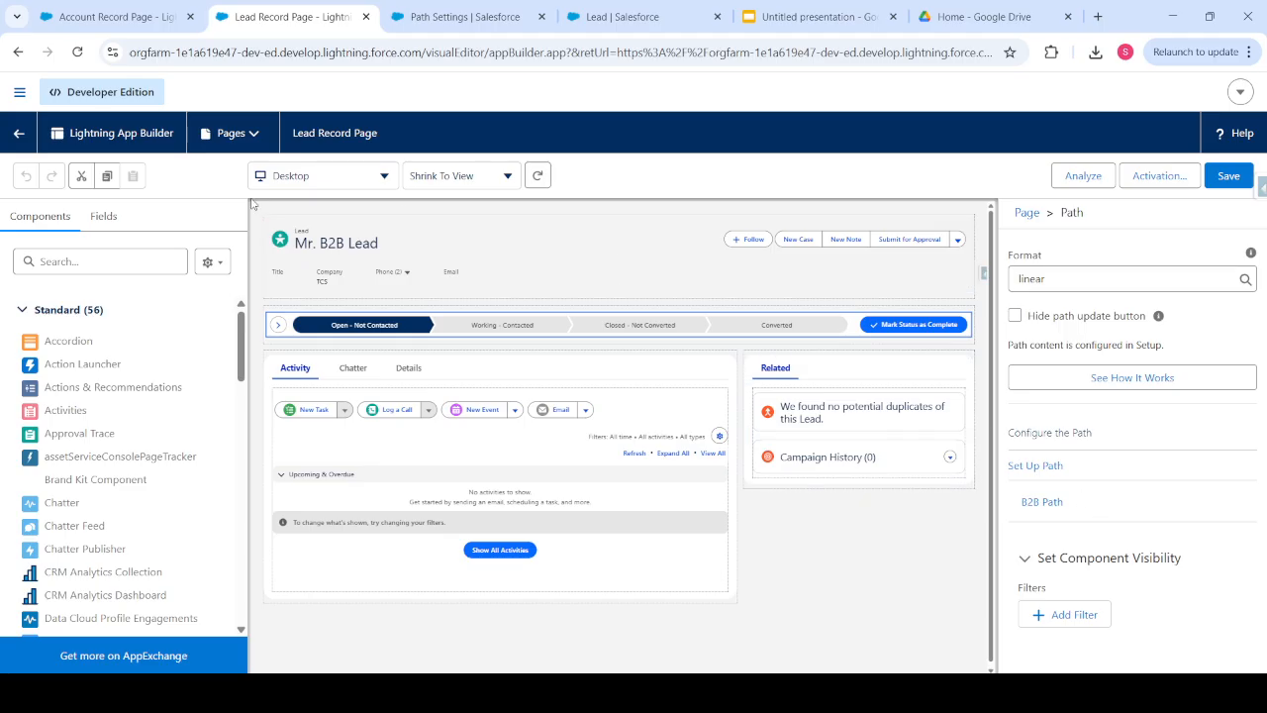
{"action": "left_click", "coordinate": [22, 136]}
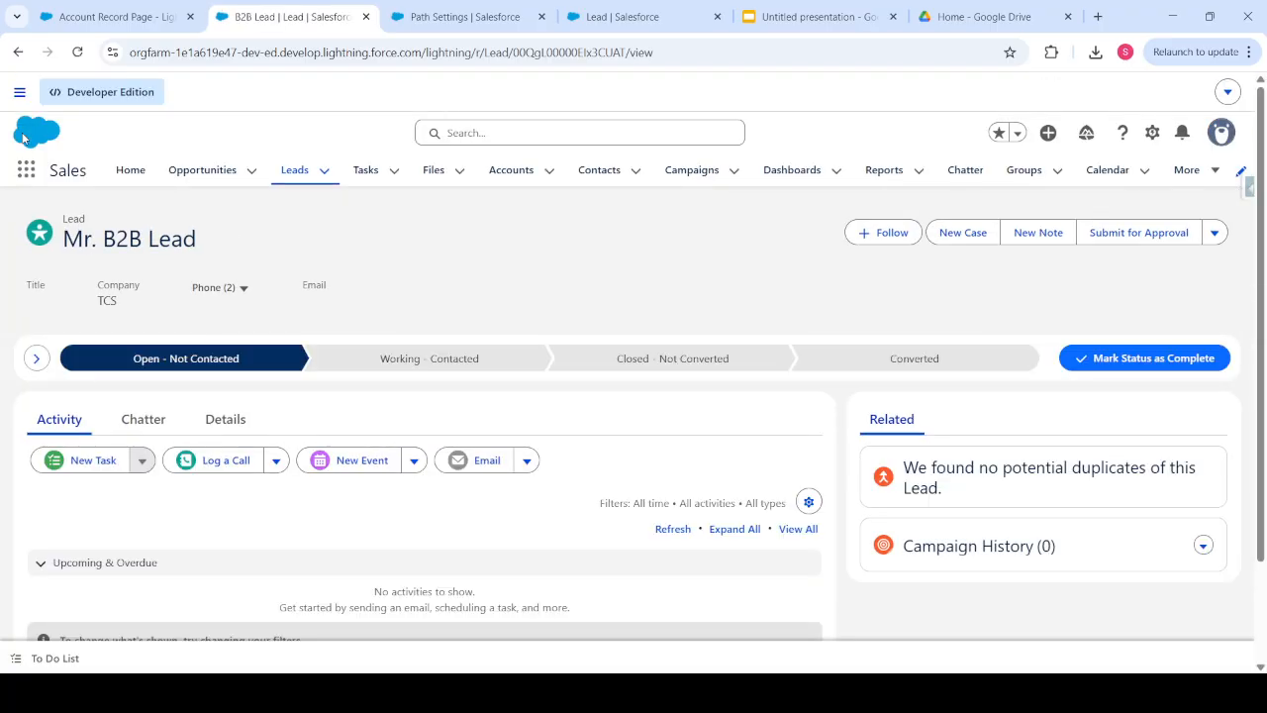
- In the path's Key Fields panel, enter the lead's email address and phone number and save
{"action": "left_click", "coordinate": [35, 364]}
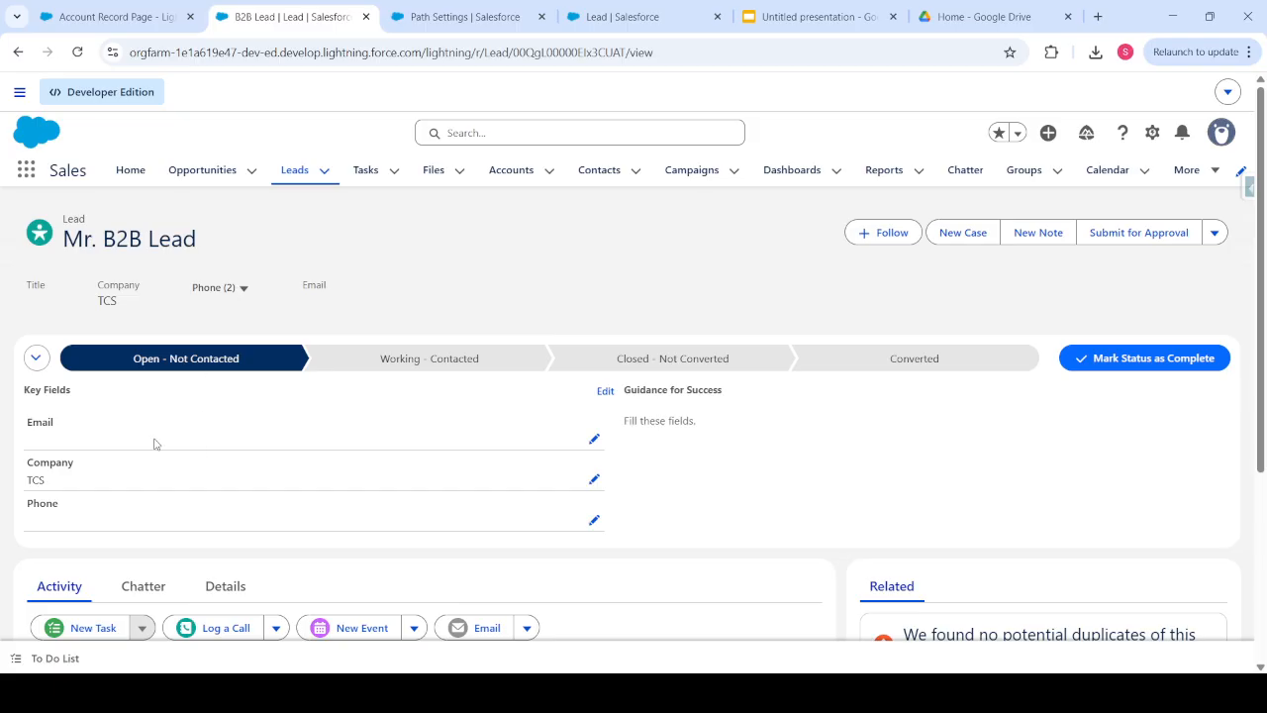
{"action": "left_click", "coordinate": [595, 441]}
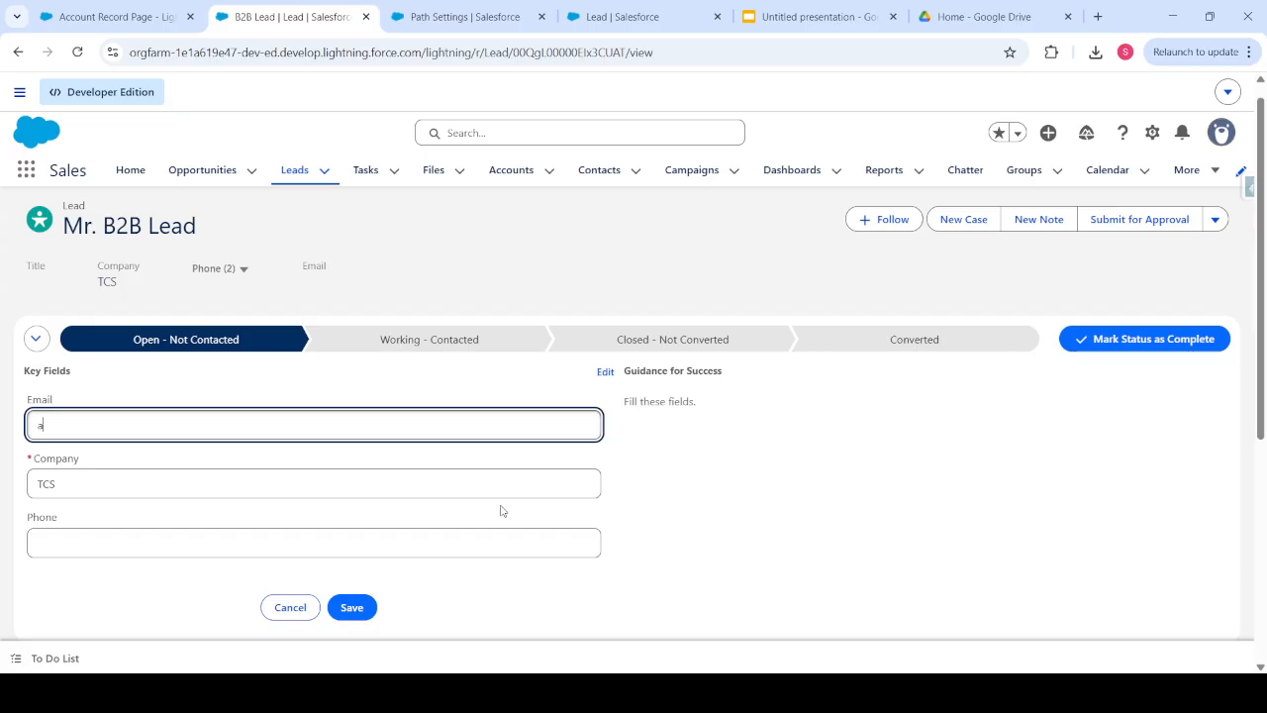
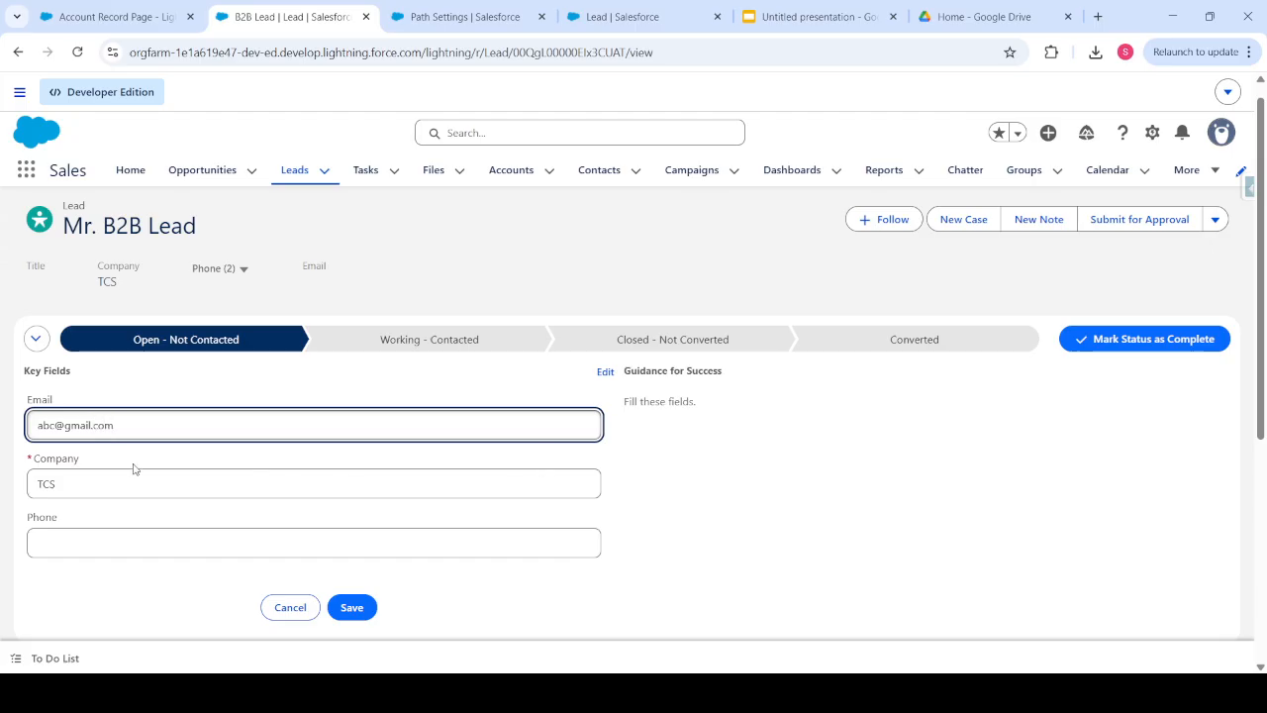
{"action": "left_click_drag", "start_coordinate": [50, 425], "coordinate": [98, 425]}
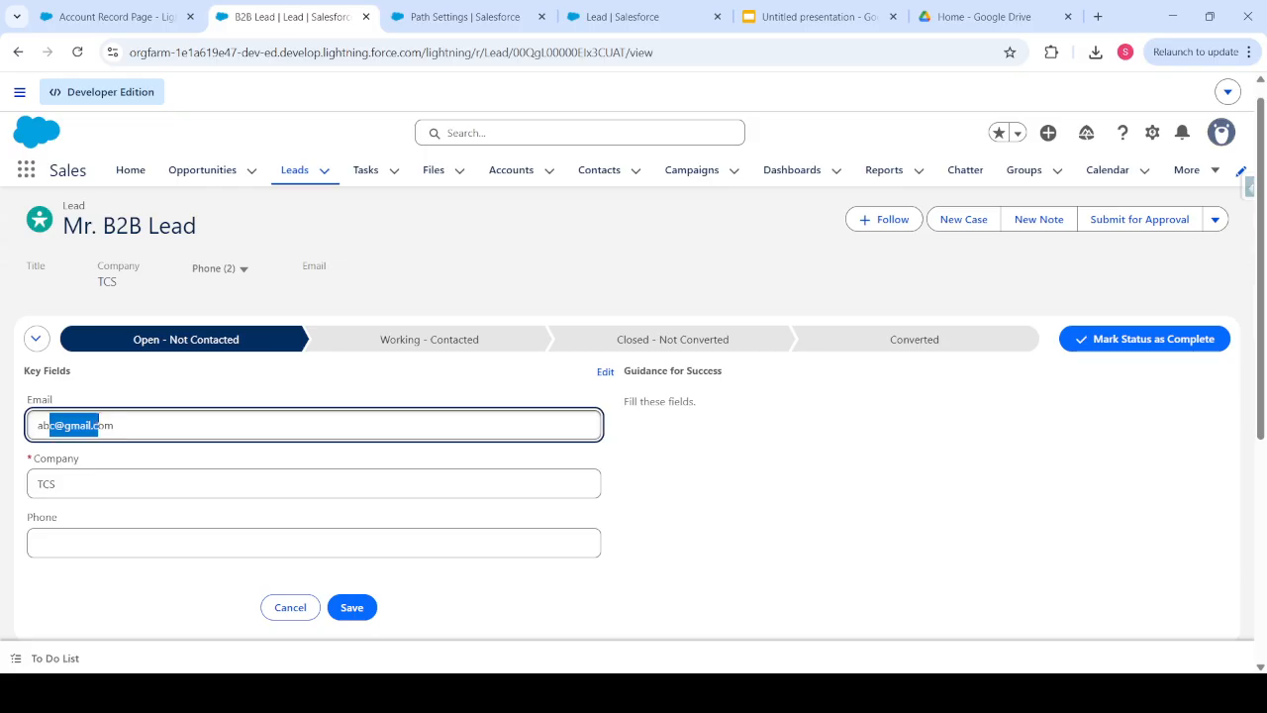
{"action": "left_click", "coordinate": [42, 421]}
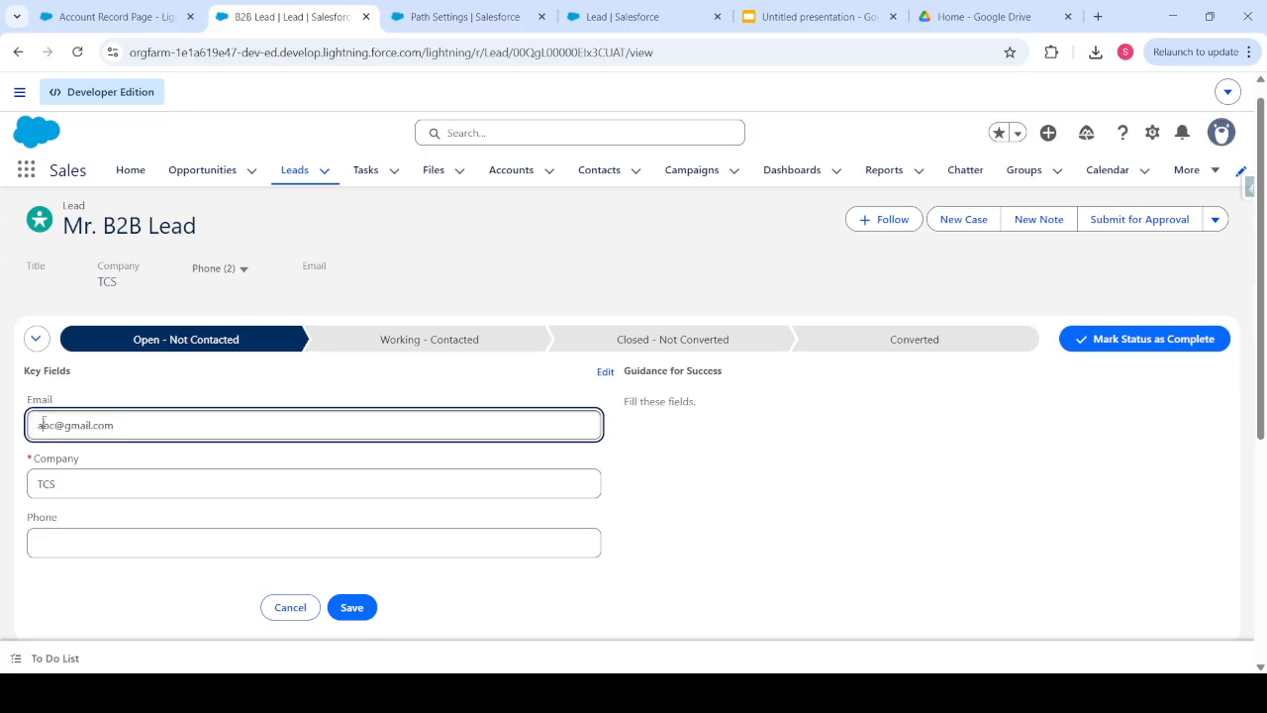
{"action": "key", "text": "Delete"}
{"action": "key", "text": "Delete"}
{"action": "key", "text": "BackSpace"}
{"action": "type", "text": "b2b"}
{"action": "left_click", "coordinate": [63, 551]}
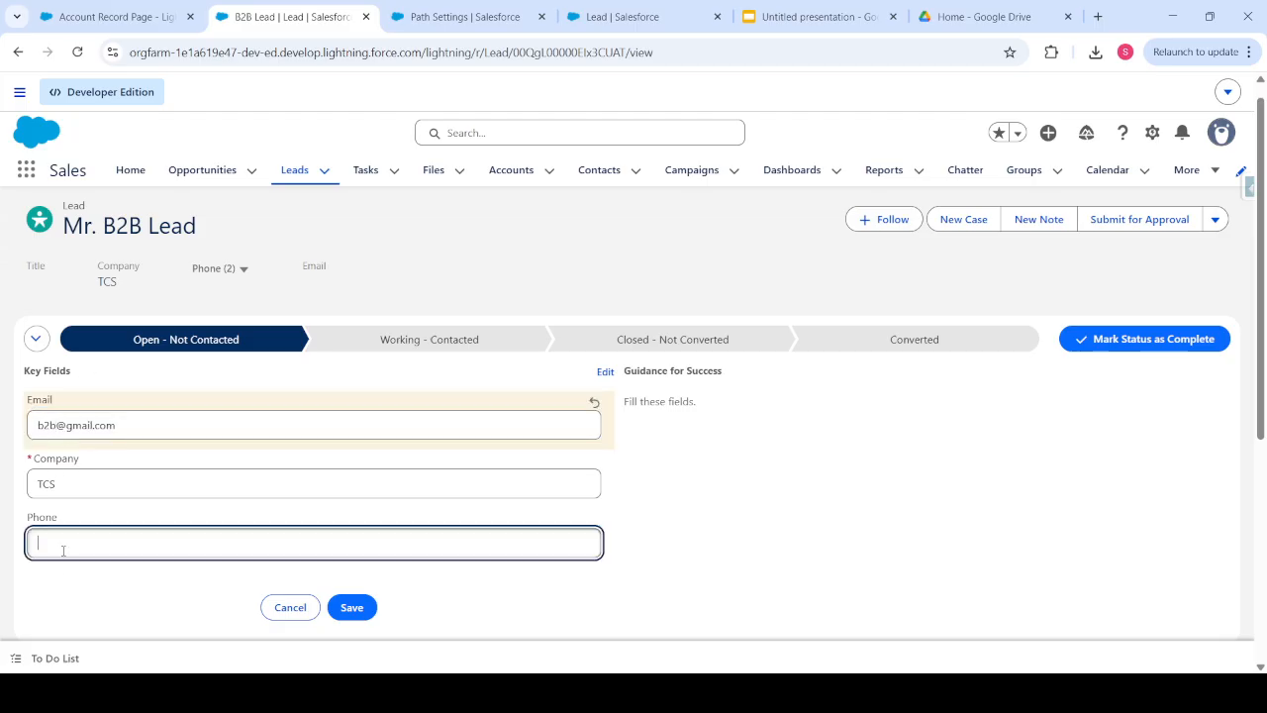
{"action": "left_click", "coordinate": [348, 607]}
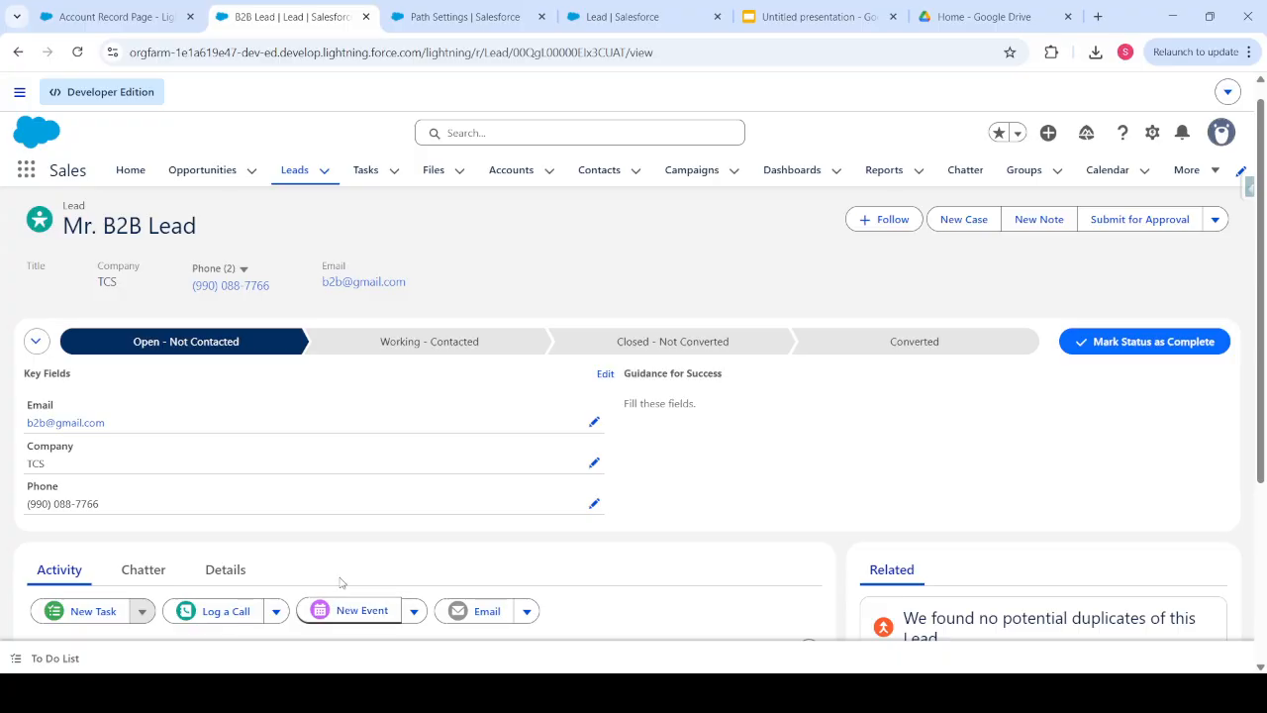
- Review the lead's Details, then mark the current status complete to reach Working - Contacted
{"action": "left_click", "coordinate": [226, 569]}
{"action": "scroll", "coordinate": [344, 507], "scroll_direction": "down", "scroll_amount": 3}
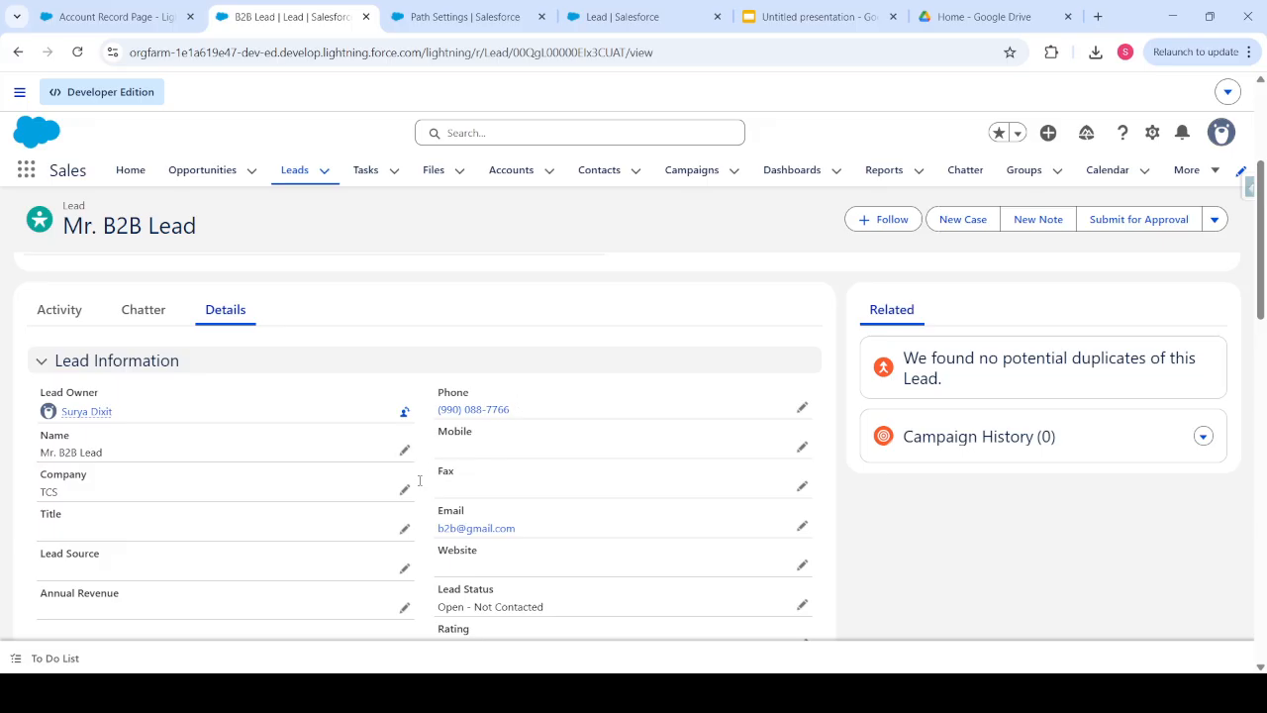
{"action": "scroll", "coordinate": [335, 527], "scroll_direction": "up", "scroll_amount": 3}
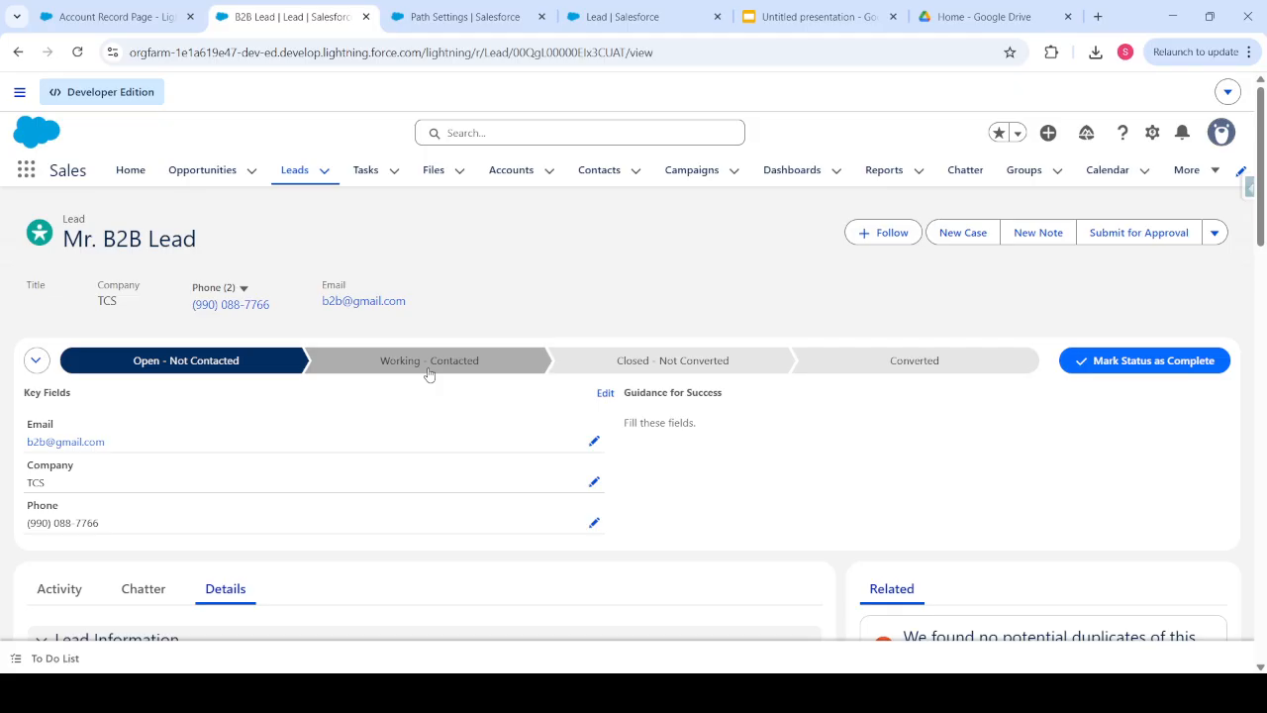
{"action": "left_click", "coordinate": [1121, 363]}
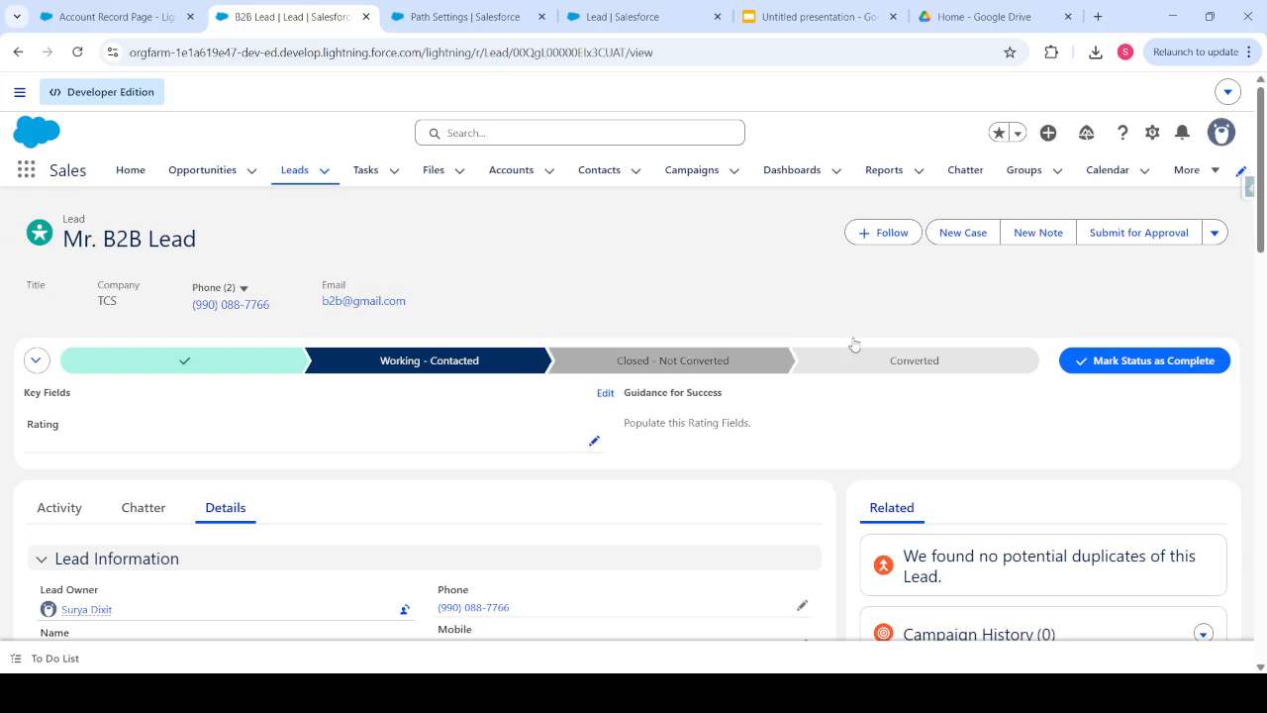
- Set the lead's Rating to Hot and mark Working - Contacted complete, advancing the status
{"action": "left_click", "coordinate": [594, 441]}
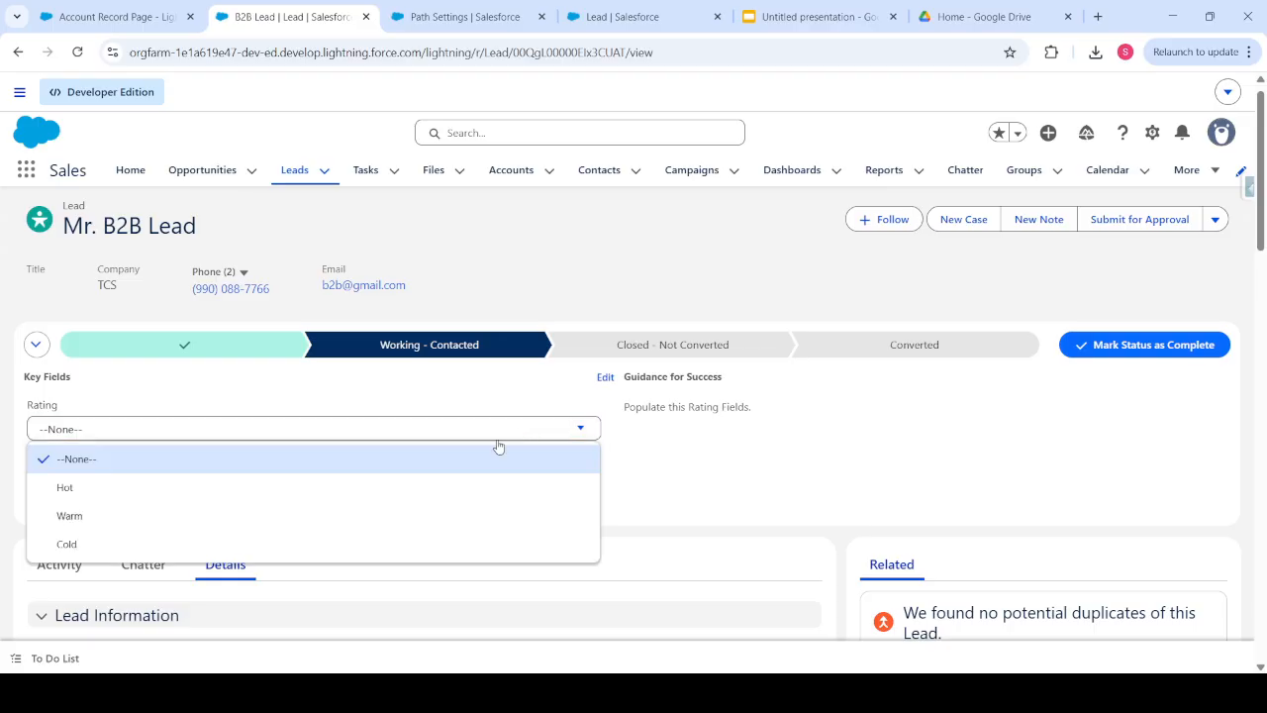
{"action": "left_click", "coordinate": [410, 490]}
{"action": "left_click", "coordinate": [1146, 355]}
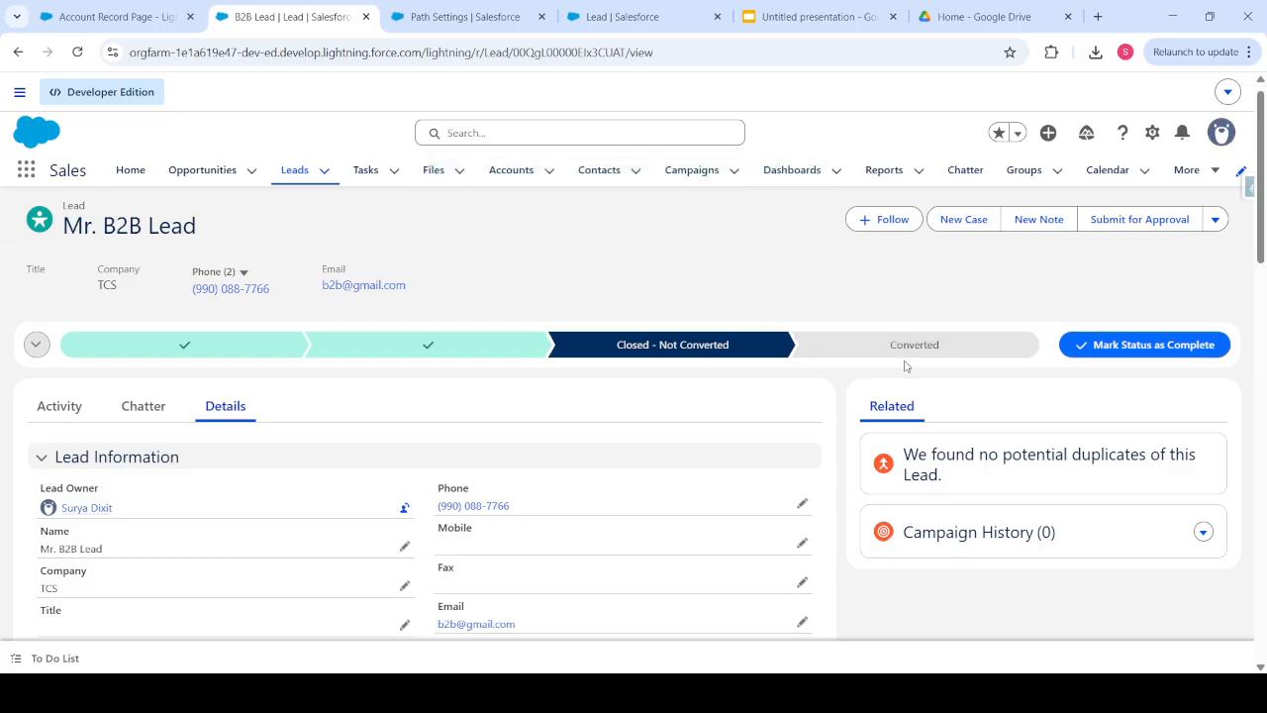
{"action": "scroll", "coordinate": [338, 346], "scroll_direction": "down", "scroll_amount": 3}
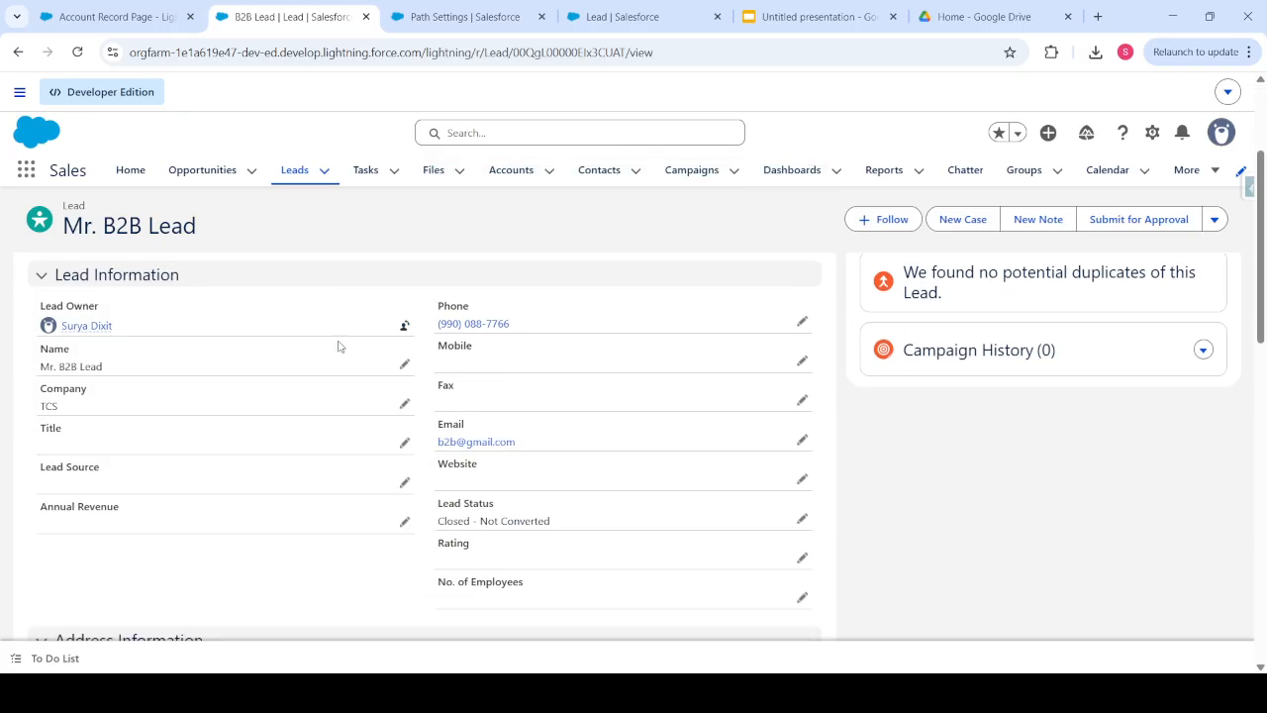
{"action": "scroll", "coordinate": [338, 346], "scroll_direction": "down", "scroll_amount": 3}
{"action": "scroll", "coordinate": [338, 345], "scroll_direction": "up", "scroll_amount": 6}
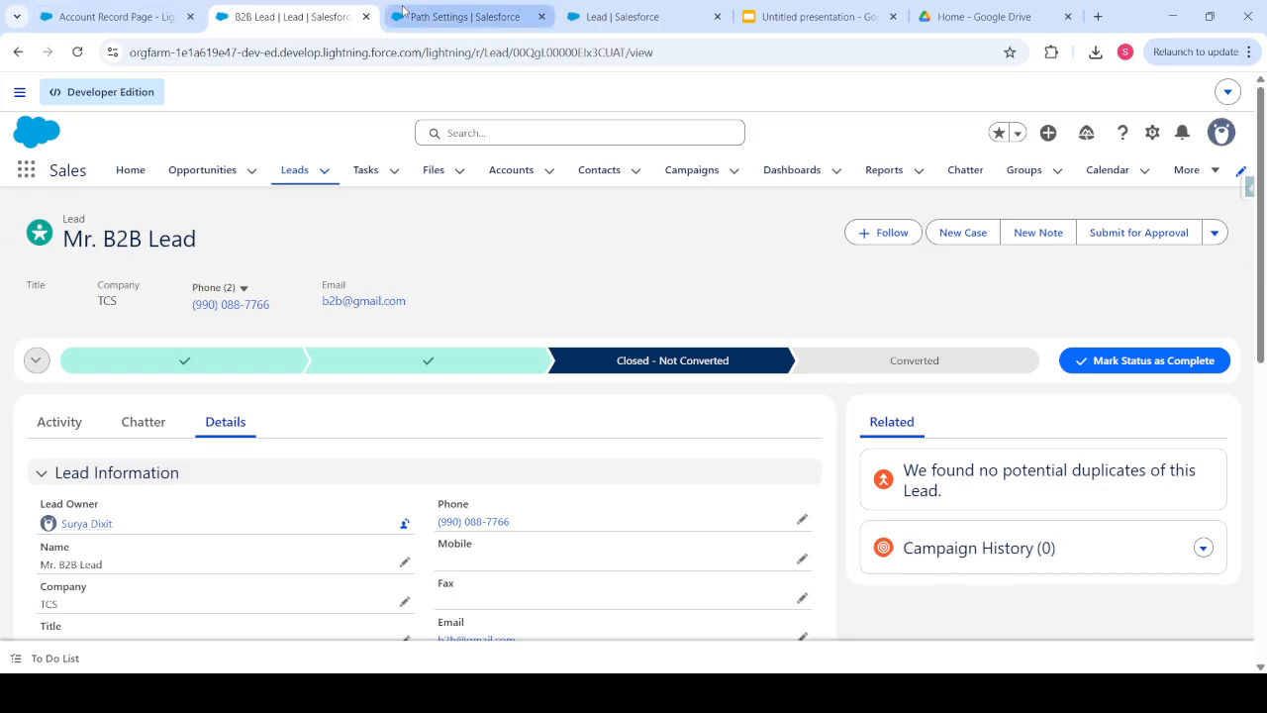
- Search Setup for 'path' and start a New Path from Path Settings
{"action": "left_click", "coordinate": [431, 18]}
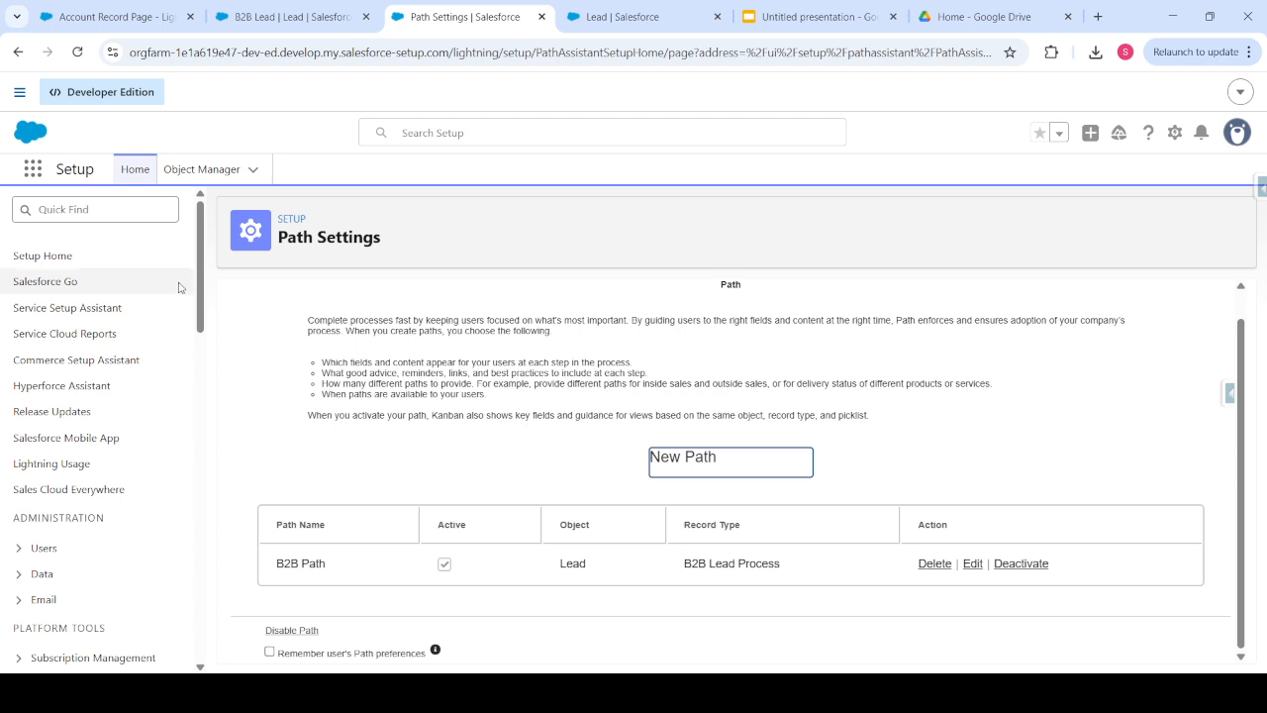
{"action": "left_click", "coordinate": [73, 210]}
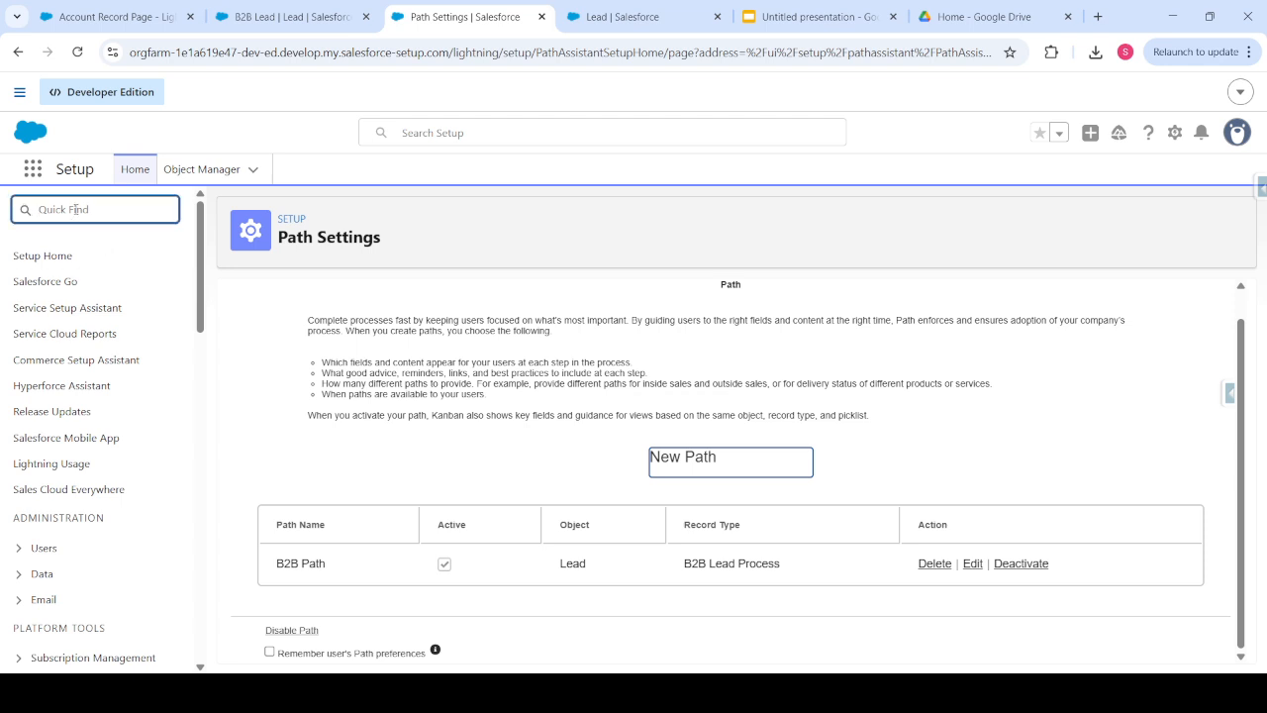
{"action": "type", "text": "path"}
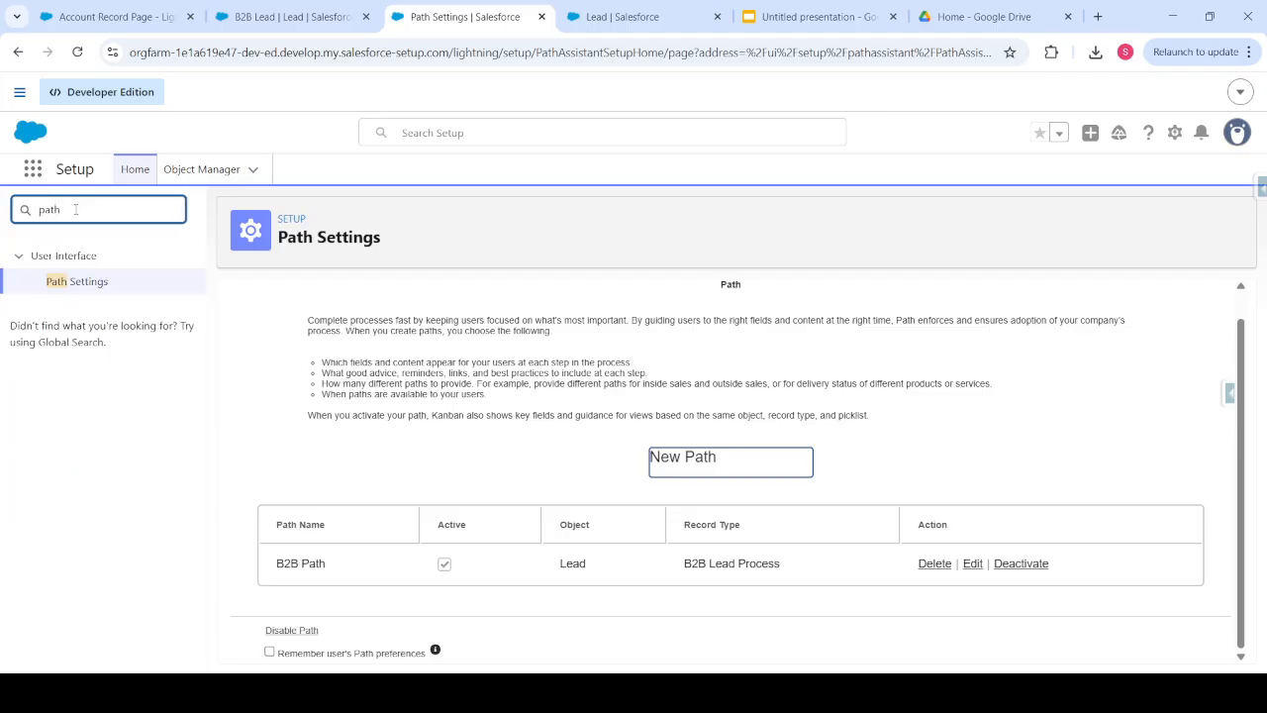
{"action": "left_click", "coordinate": [709, 471]}
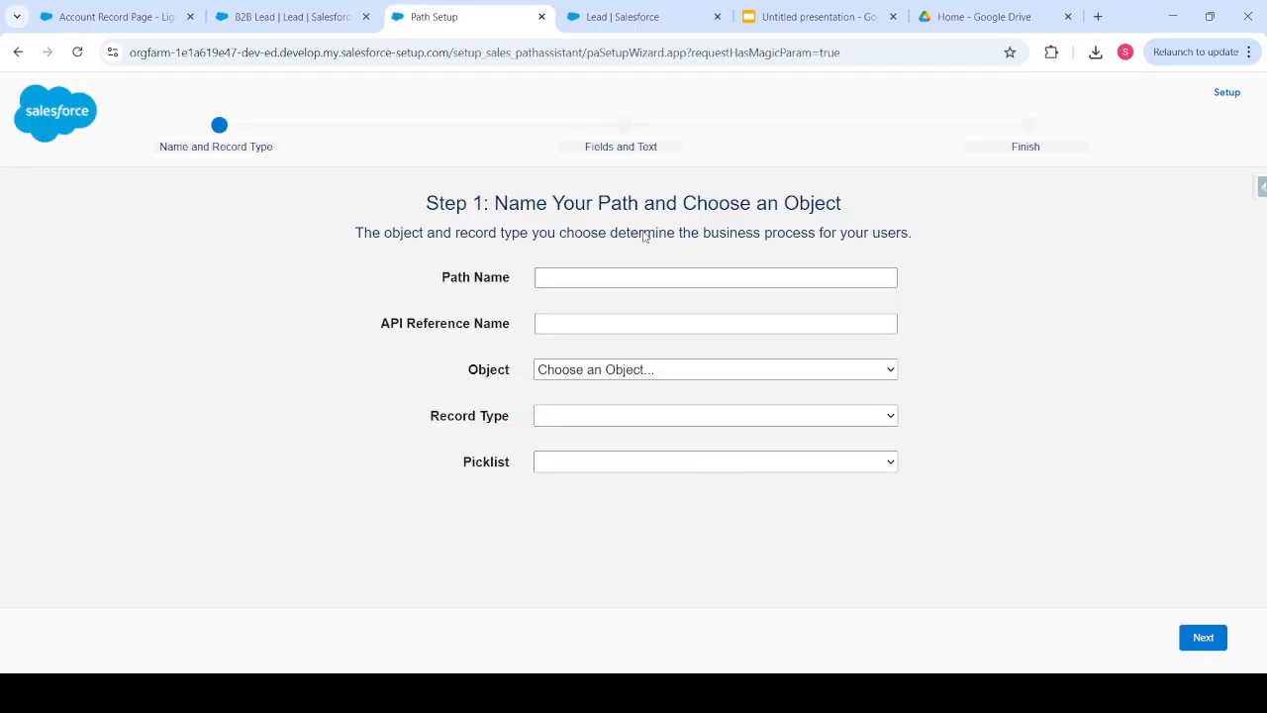
- Define 'Opportunity Path' on Opportunity with the Master record type and the Stage picklist
{"action": "left_click", "coordinate": [560, 281]}
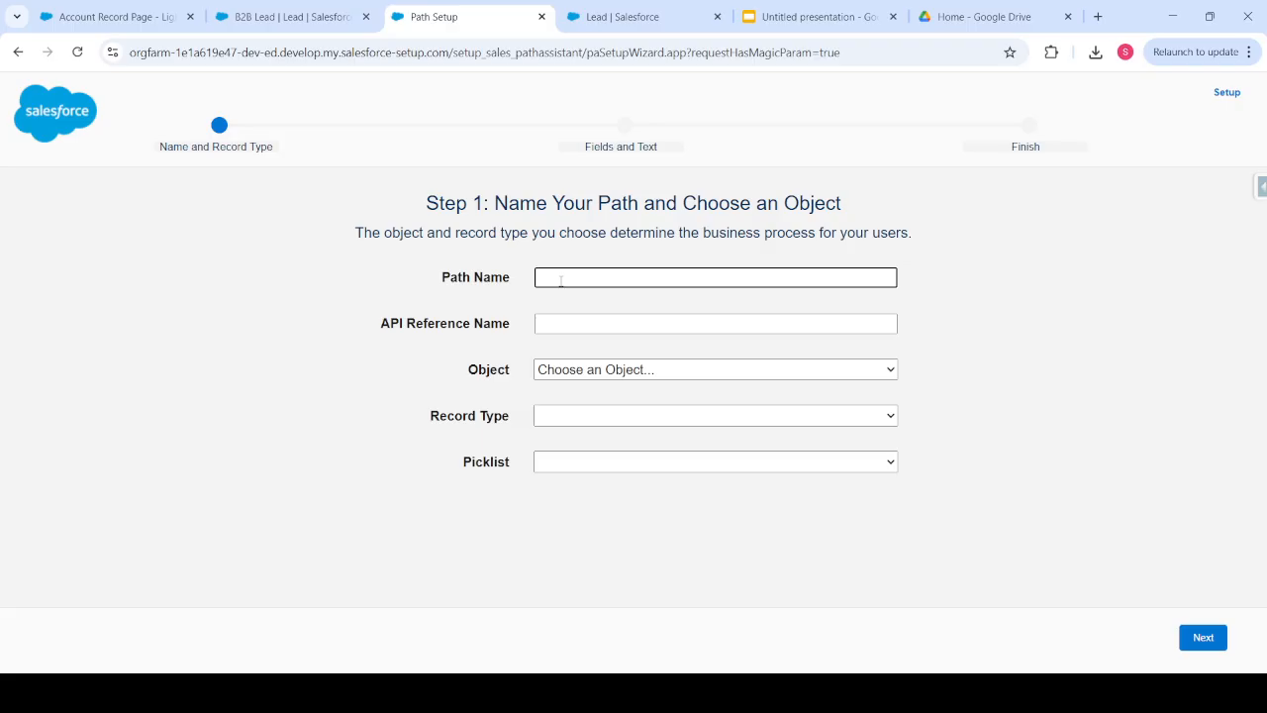
{"action": "type", "text": "Opportunity Path"}
{"action": "left_click", "coordinate": [568, 340]}
{"action": "left_click", "coordinate": [557, 379]}
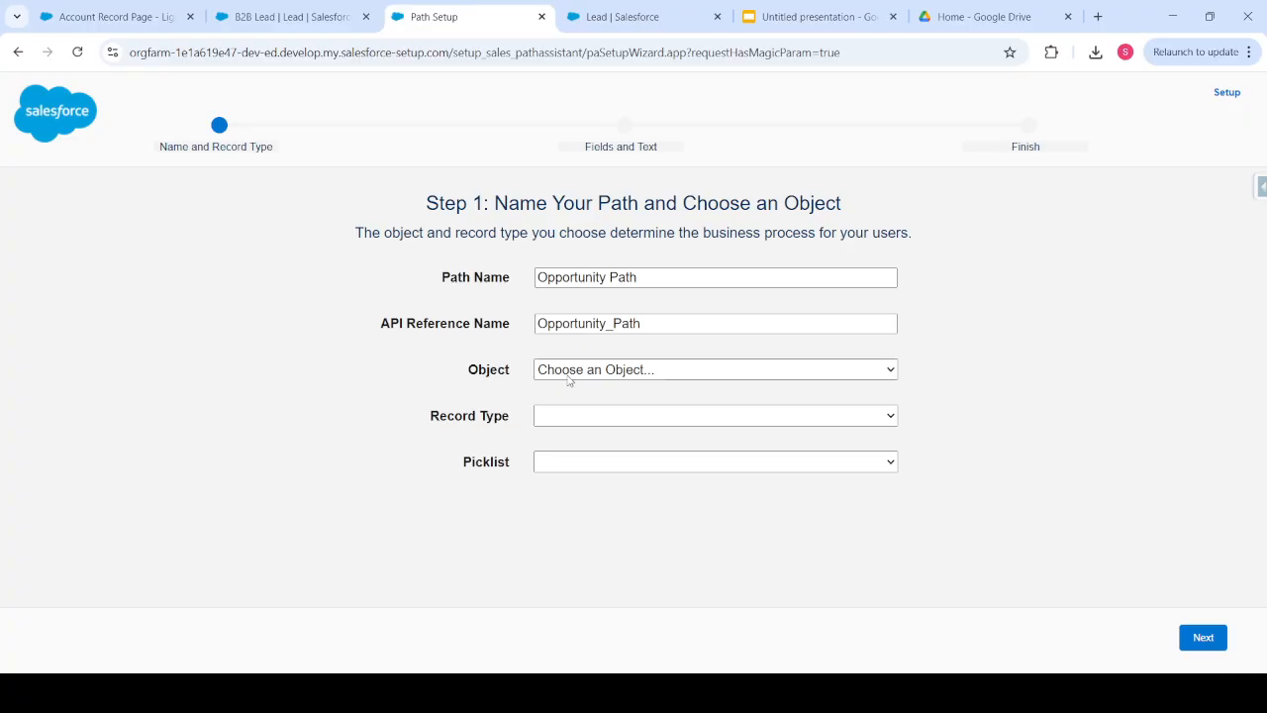
{"action": "left_click", "coordinate": [574, 278]}
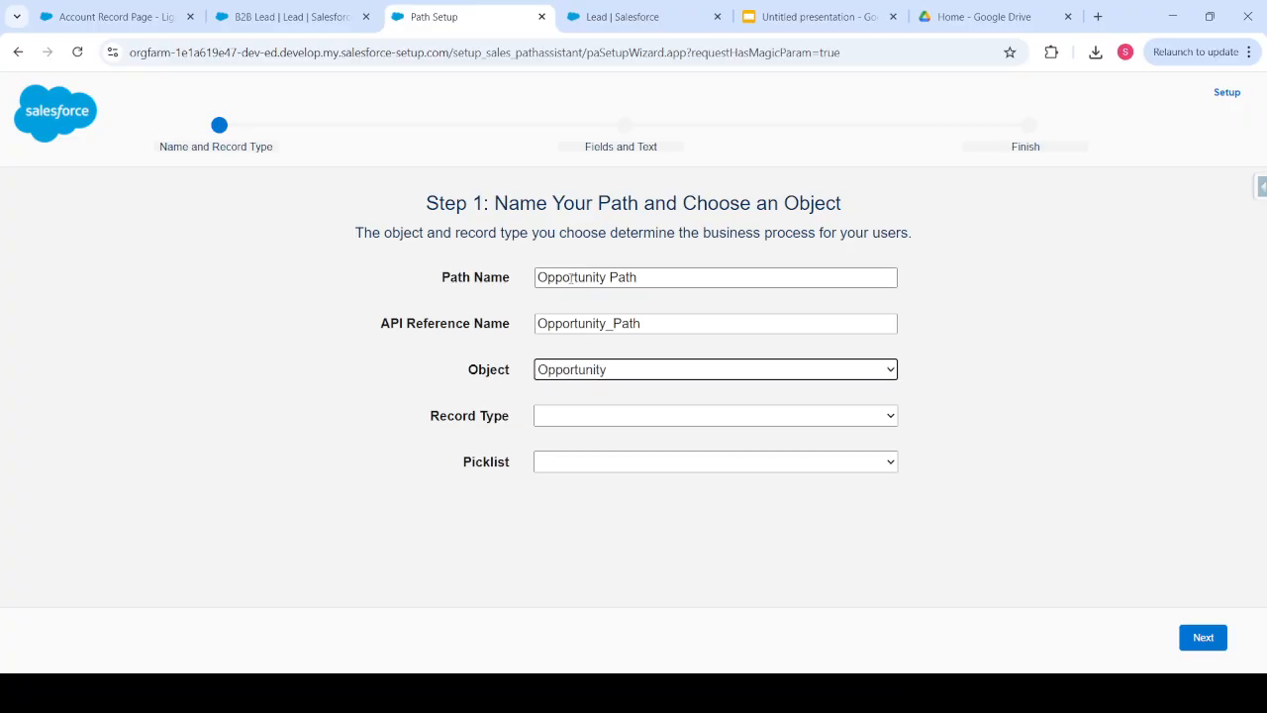
{"action": "left_click", "coordinate": [554, 422]}
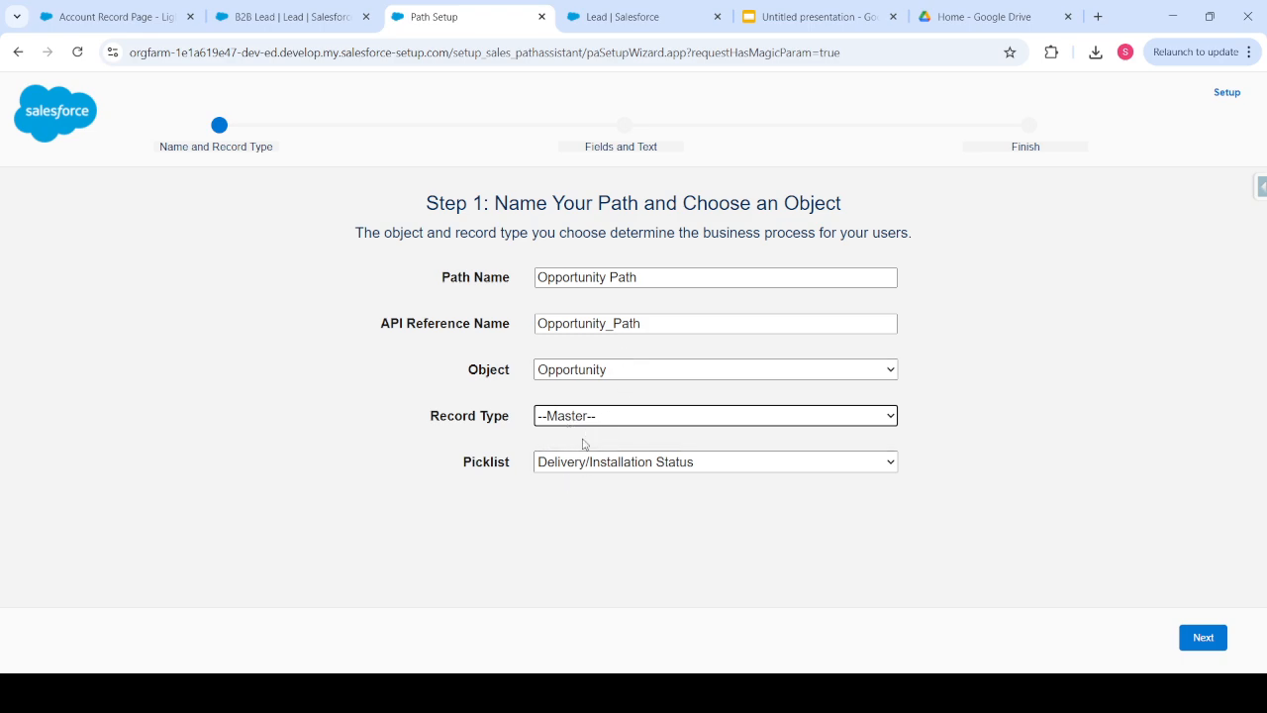
{"action": "left_click", "coordinate": [591, 475]}
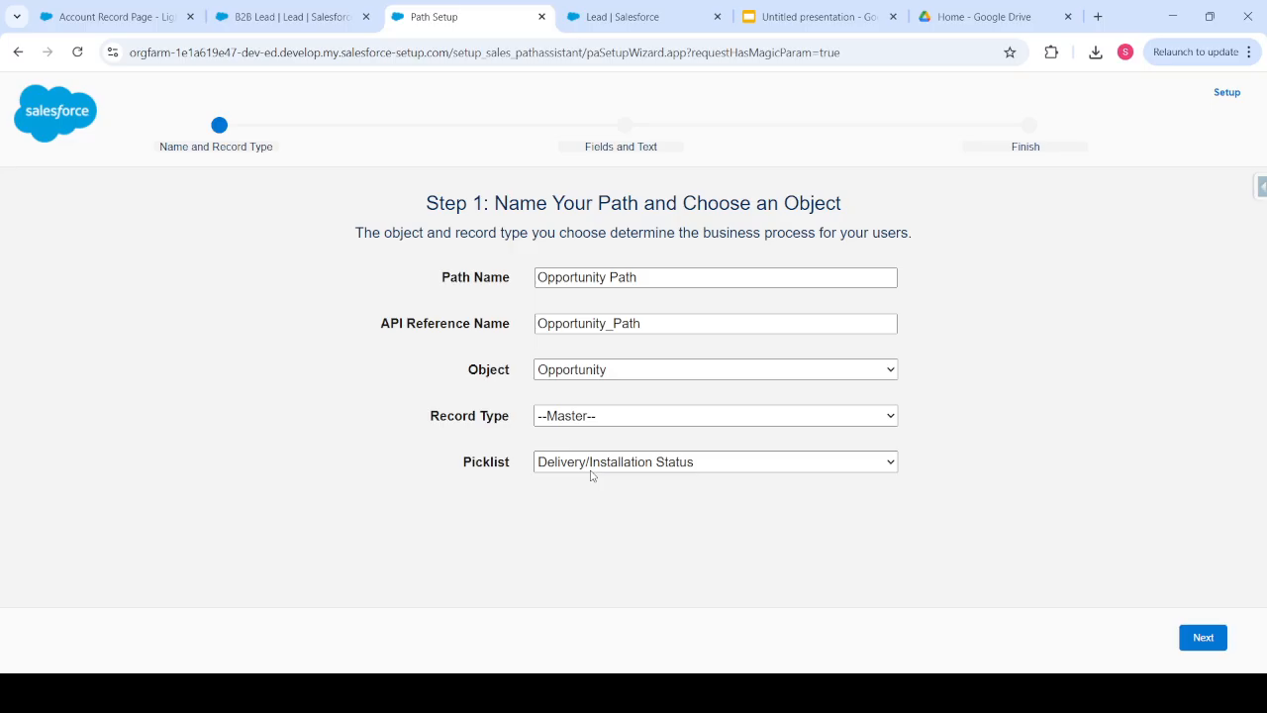
{"action": "left_click", "coordinate": [584, 553]}
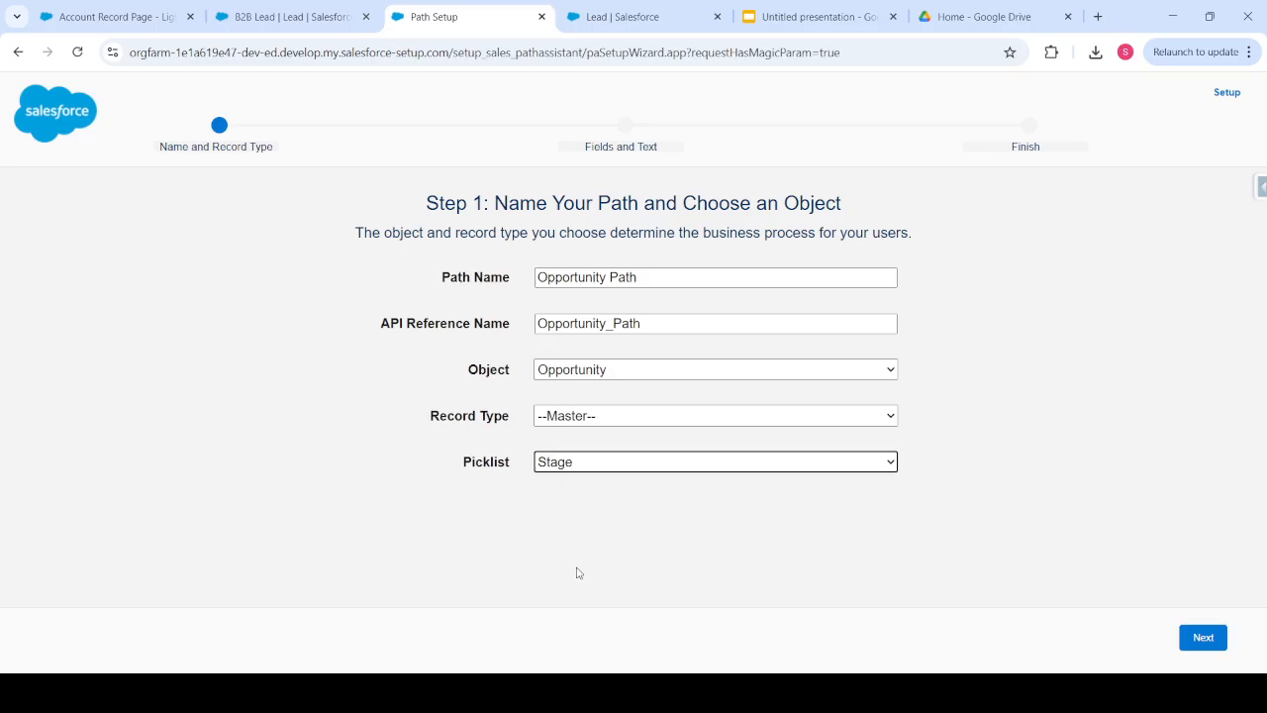
{"action": "left_click", "coordinate": [583, 475]}
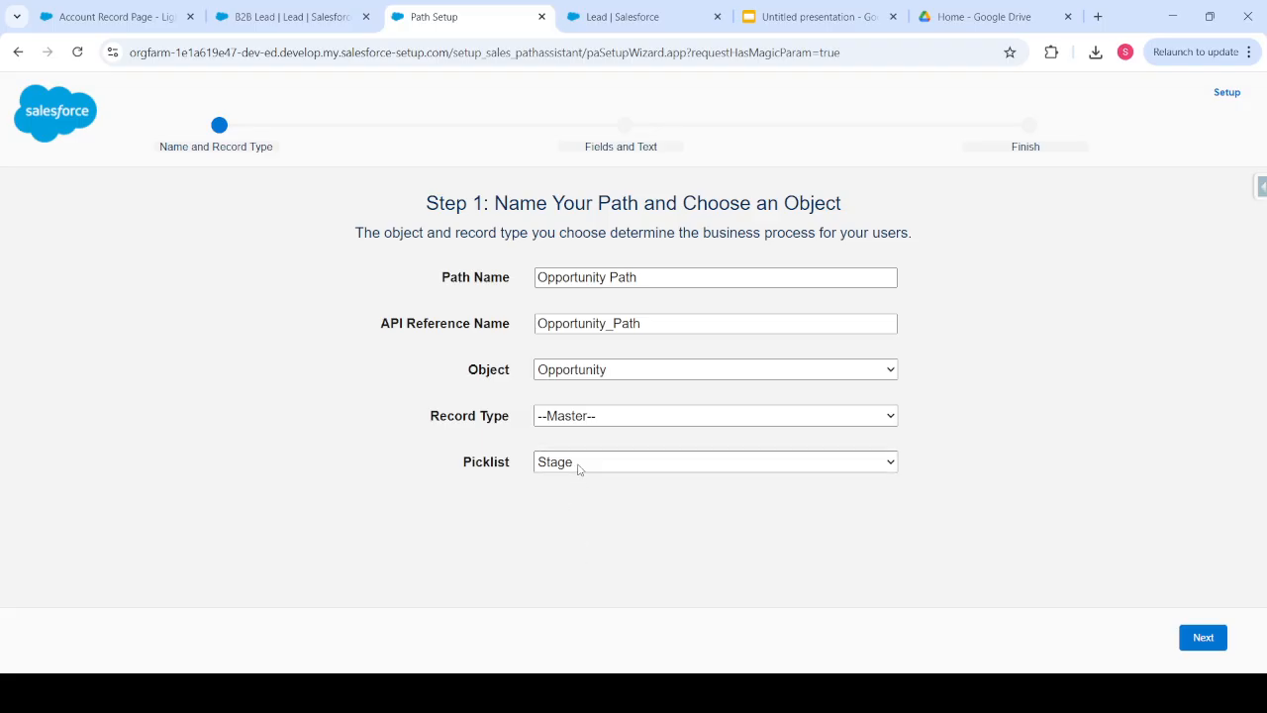
{"action": "left_click", "coordinate": [570, 551]}
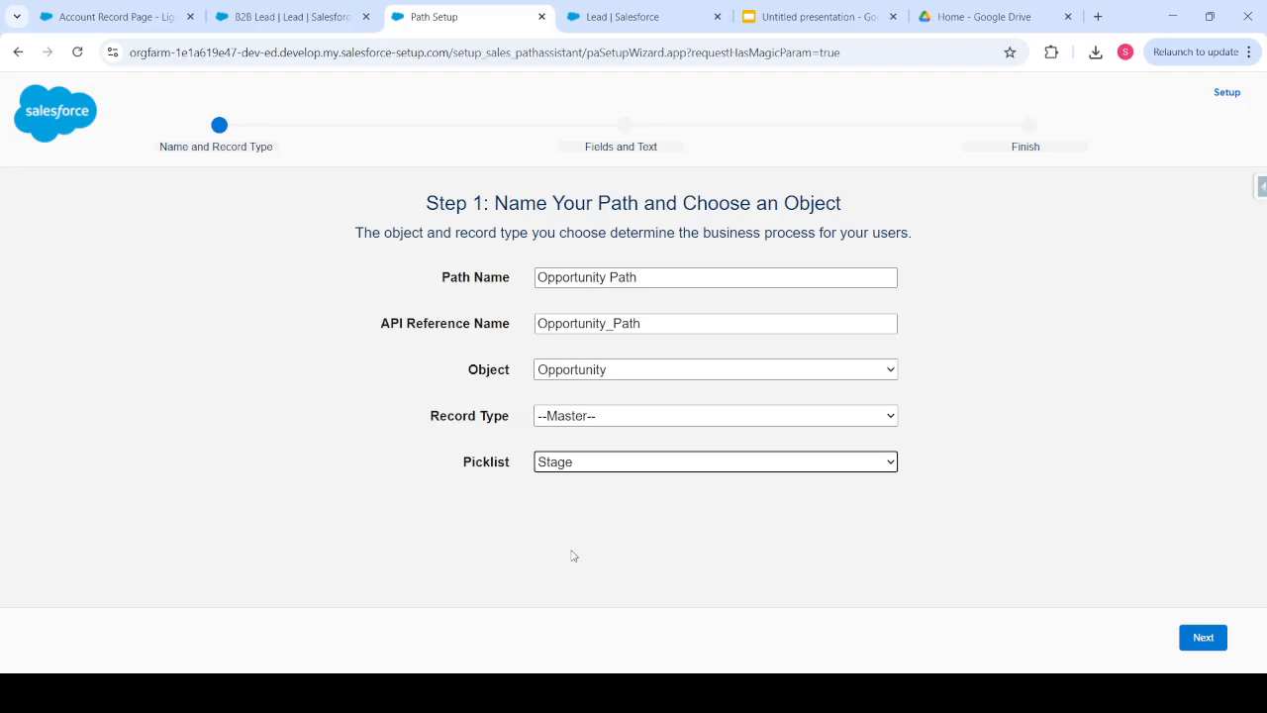
{"action": "left_click", "coordinate": [1201, 639]}
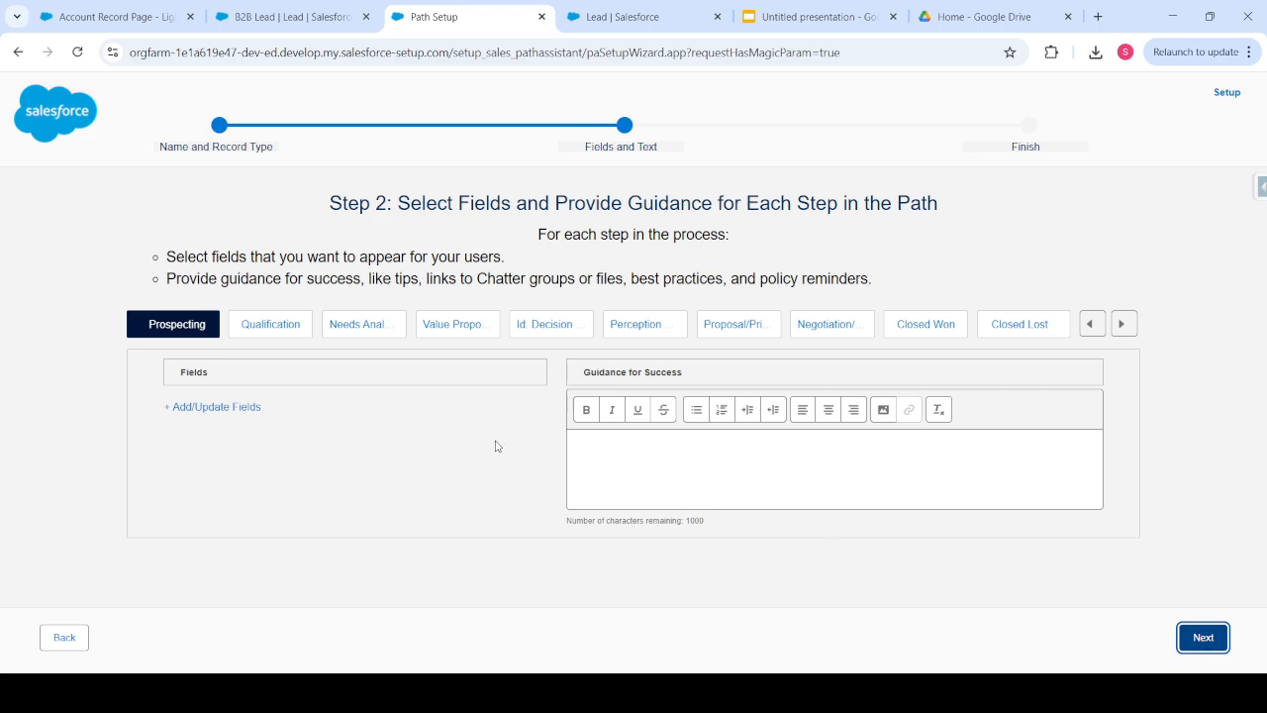
- Give the Prospecting step key field Amount and guidance 'Fill The amount'
{"action": "left_click", "coordinate": [188, 407]}
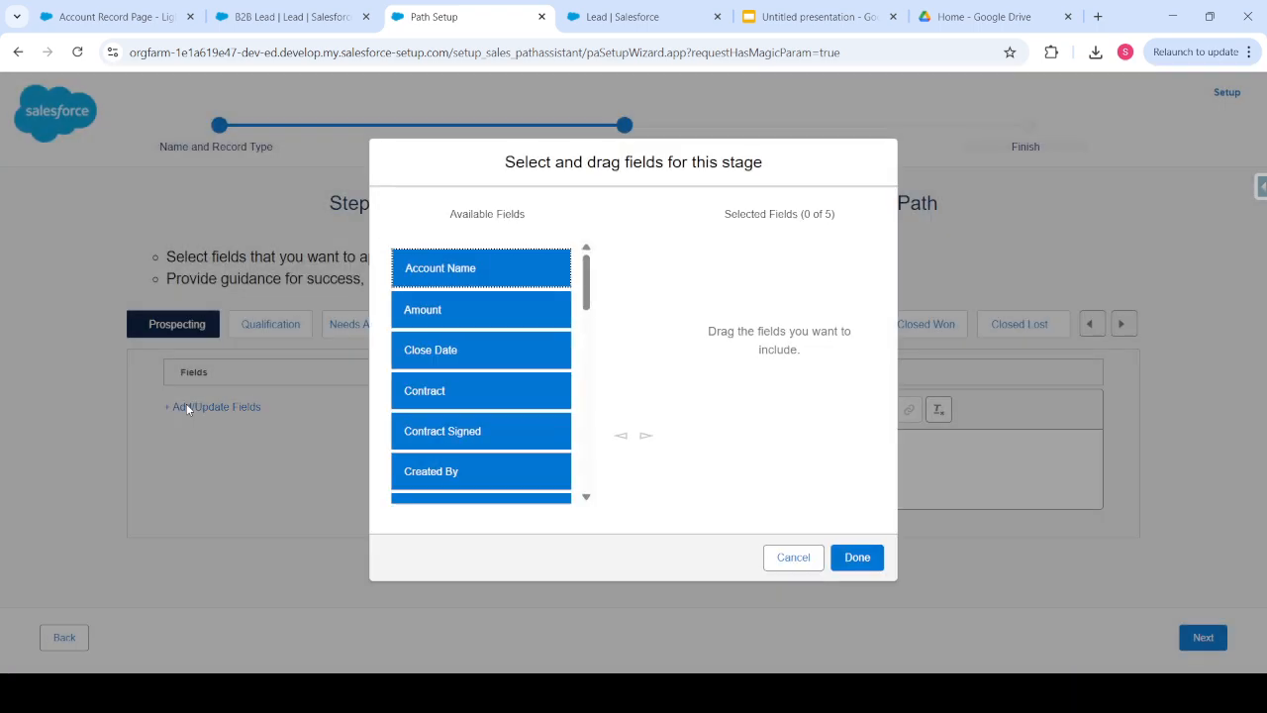
{"action": "left_click", "coordinate": [427, 273]}
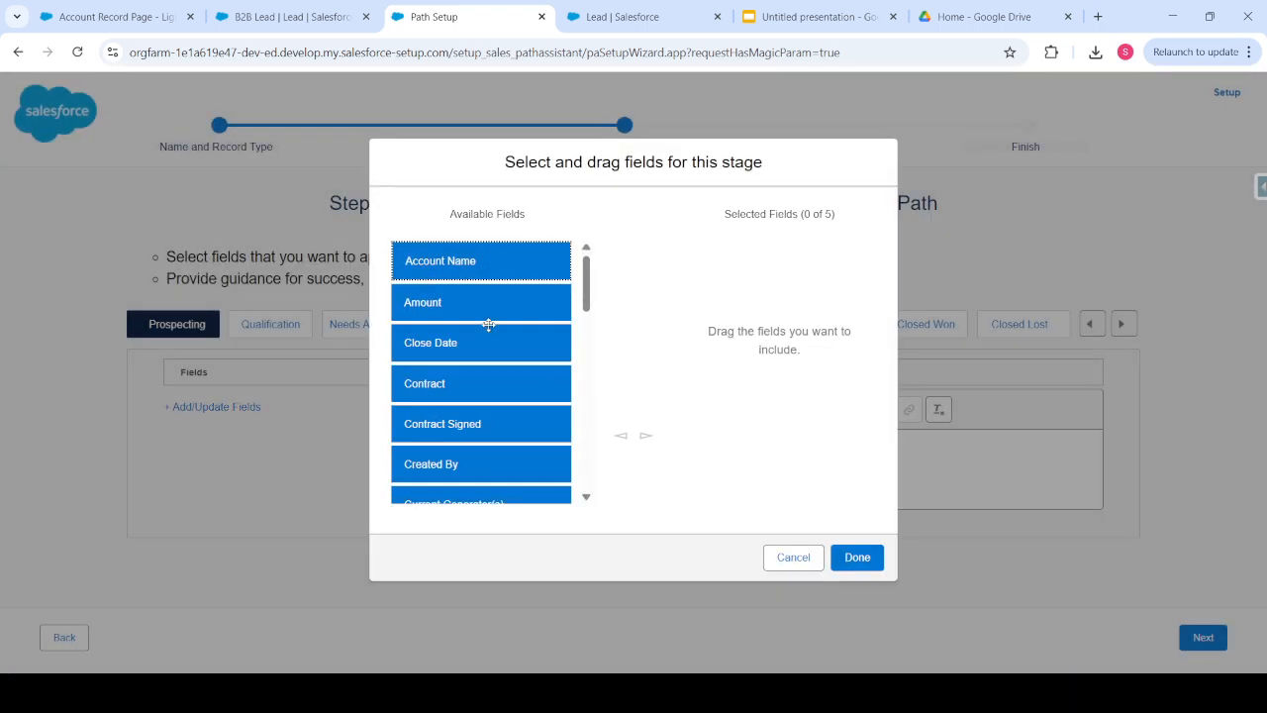
{"action": "left_click", "coordinate": [428, 299]}
{"action": "left_click", "coordinate": [646, 436]}
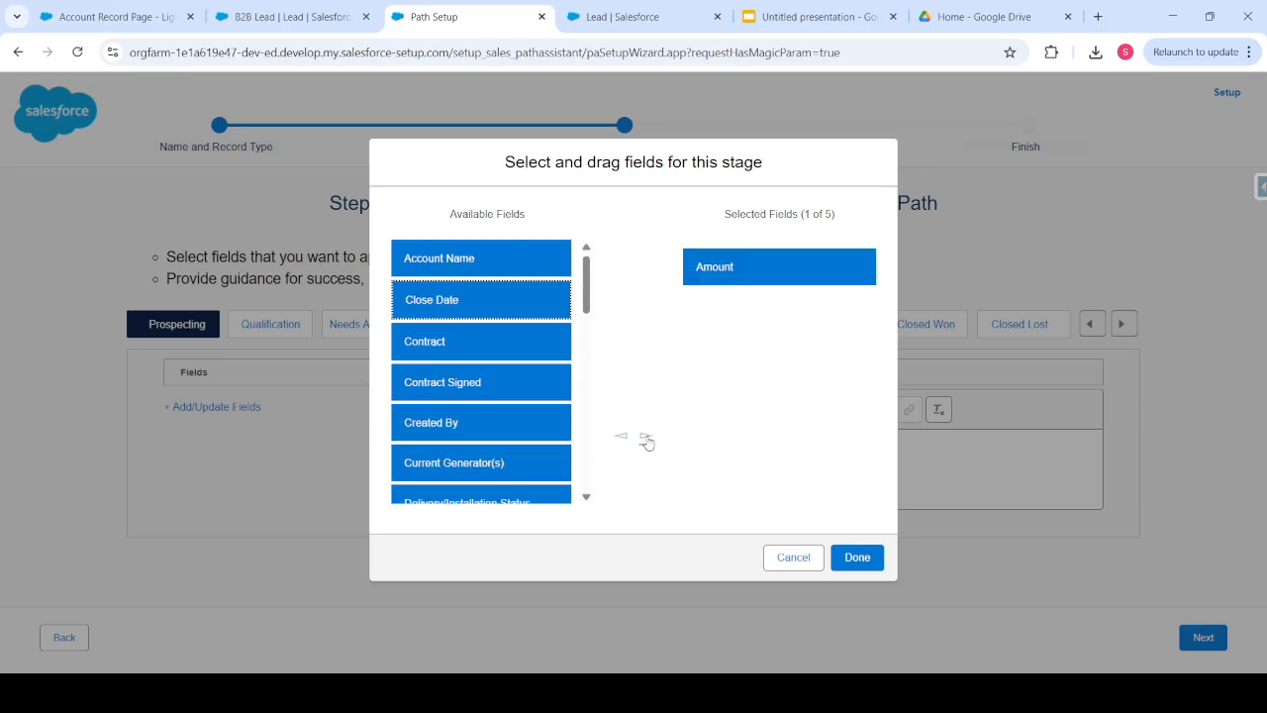
{"action": "left_click", "coordinate": [845, 560]}
{"action": "left_click", "coordinate": [740, 464]}
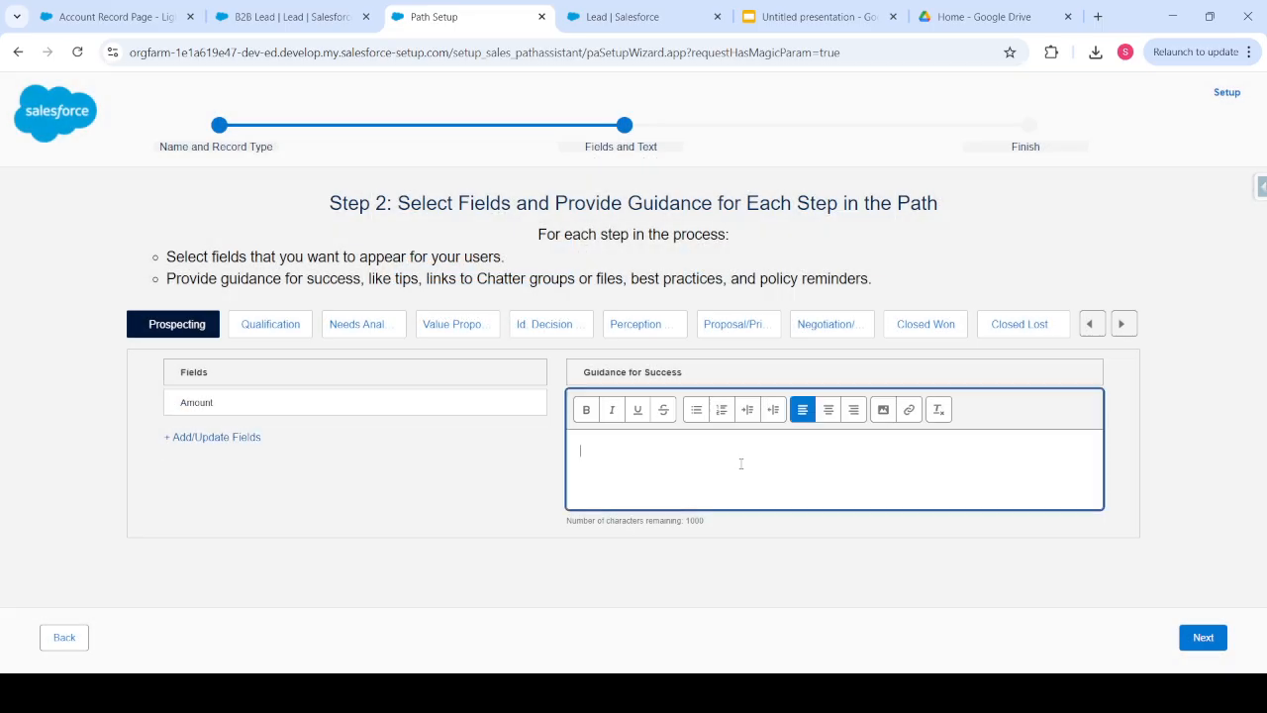
{"action": "type", "text": "Fill The amount"}
{"action": "left_click", "coordinate": [1200, 638]}
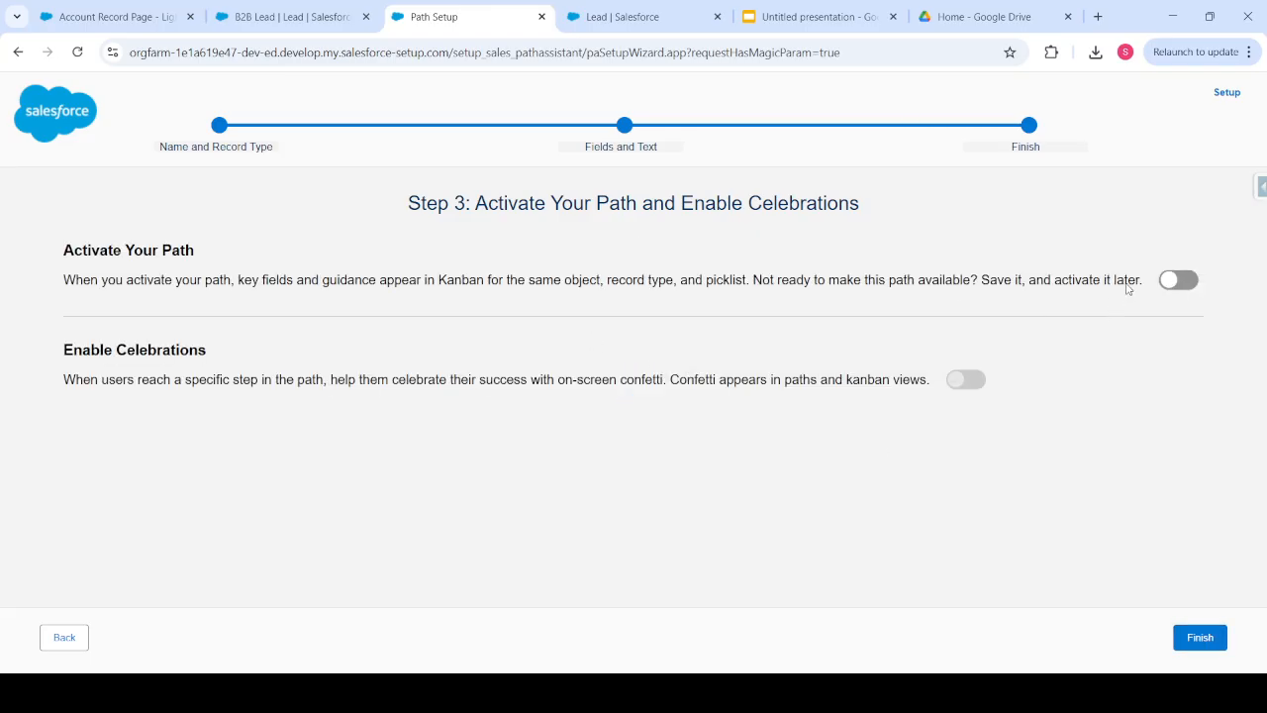
- Activate the Opportunity path, enable celebrations, and add Qualification as a celebrated stage
{"action": "left_click", "coordinate": [1178, 280]}
{"action": "left_click", "coordinate": [963, 384]}
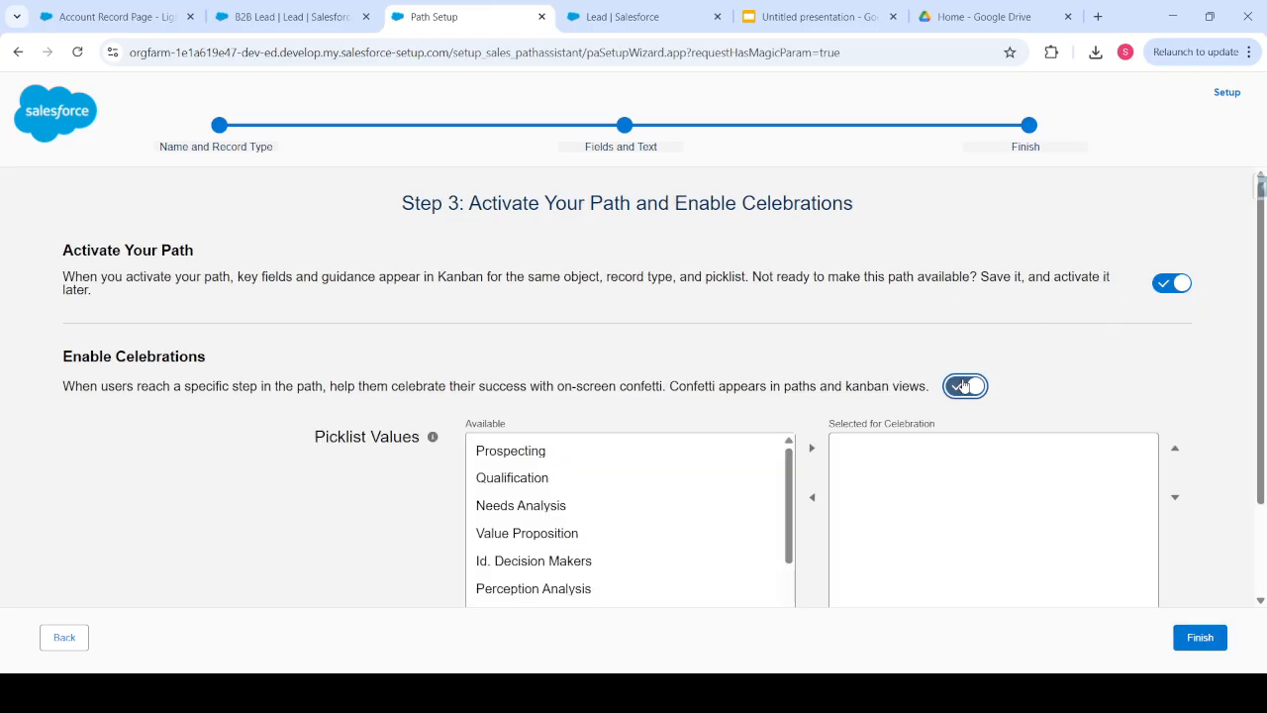
{"action": "scroll", "coordinate": [735, 438], "scroll_direction": "down", "scroll_amount": 1}
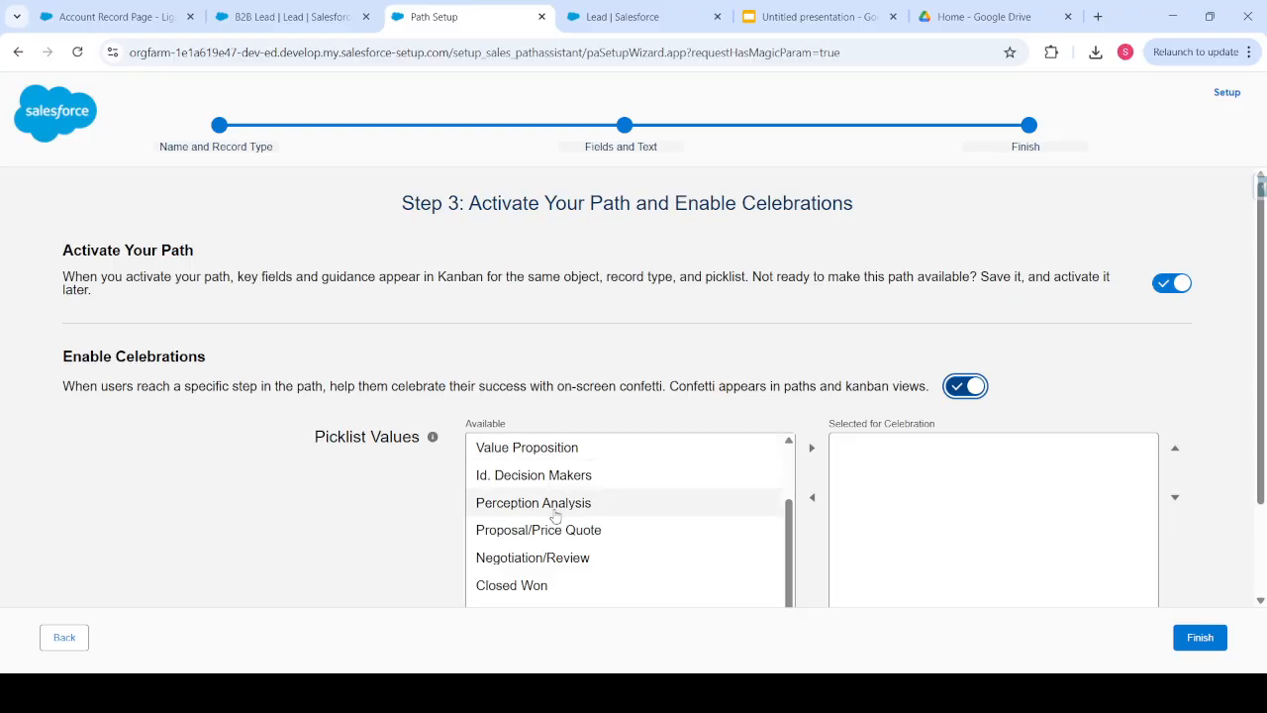
{"action": "scroll", "coordinate": [554, 516], "scroll_direction": "up", "scroll_amount": 1}
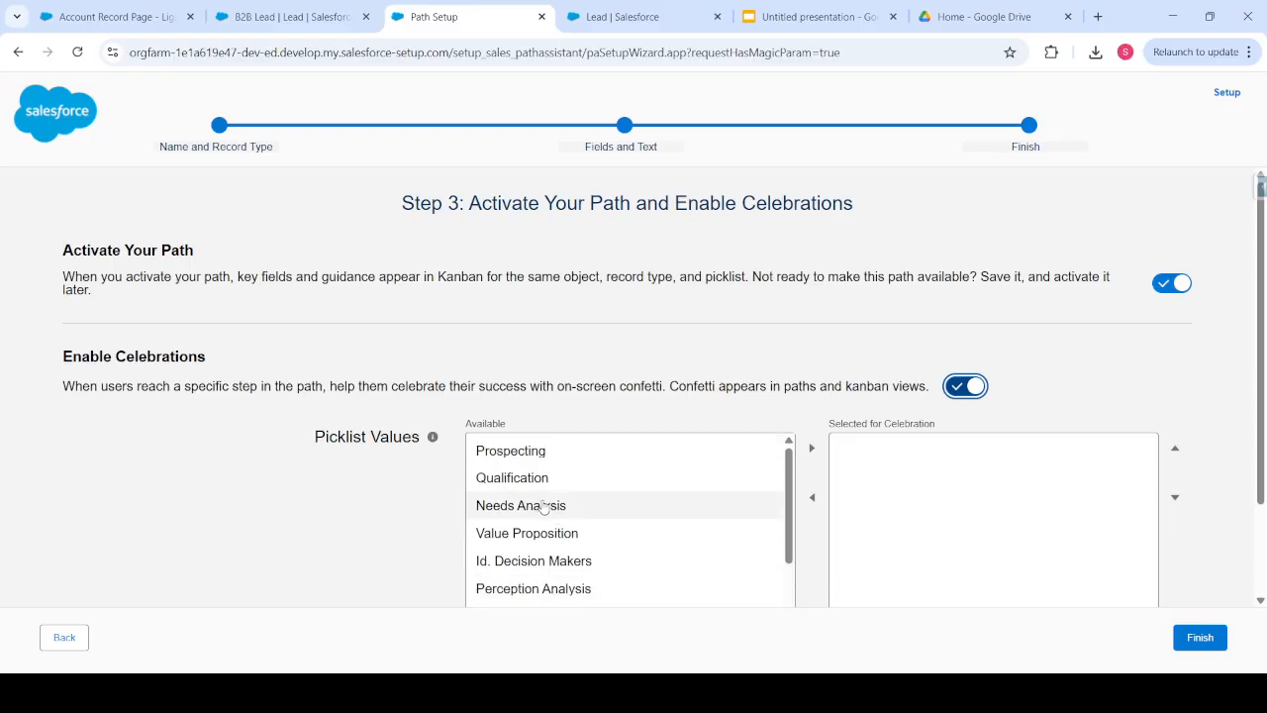
{"action": "left_click", "coordinate": [543, 507]}
{"action": "left_click", "coordinate": [550, 481]}
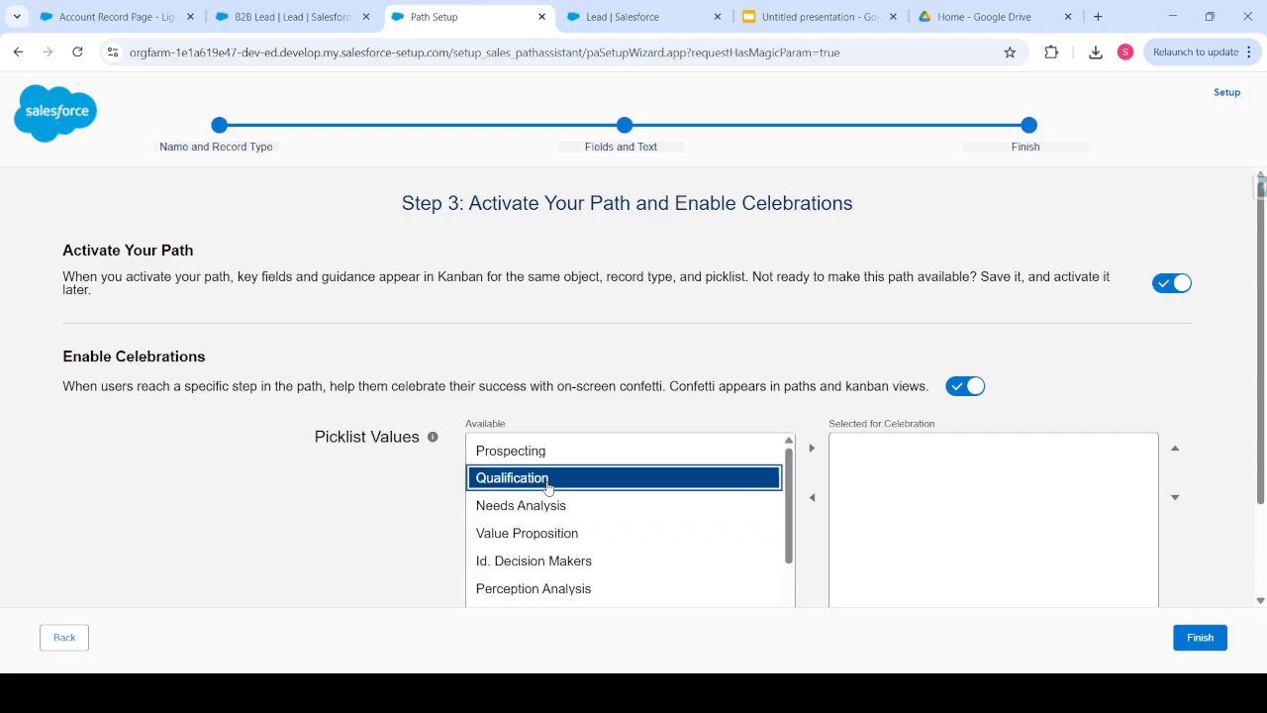
{"action": "left_click", "coordinate": [823, 459]}
- Add Closed Won and Negotiation/Review to celebrated stages, with Negotiation/Review above Closed Won
{"action": "scroll", "coordinate": [882, 410], "scroll_direction": "down", "scroll_amount": 1}
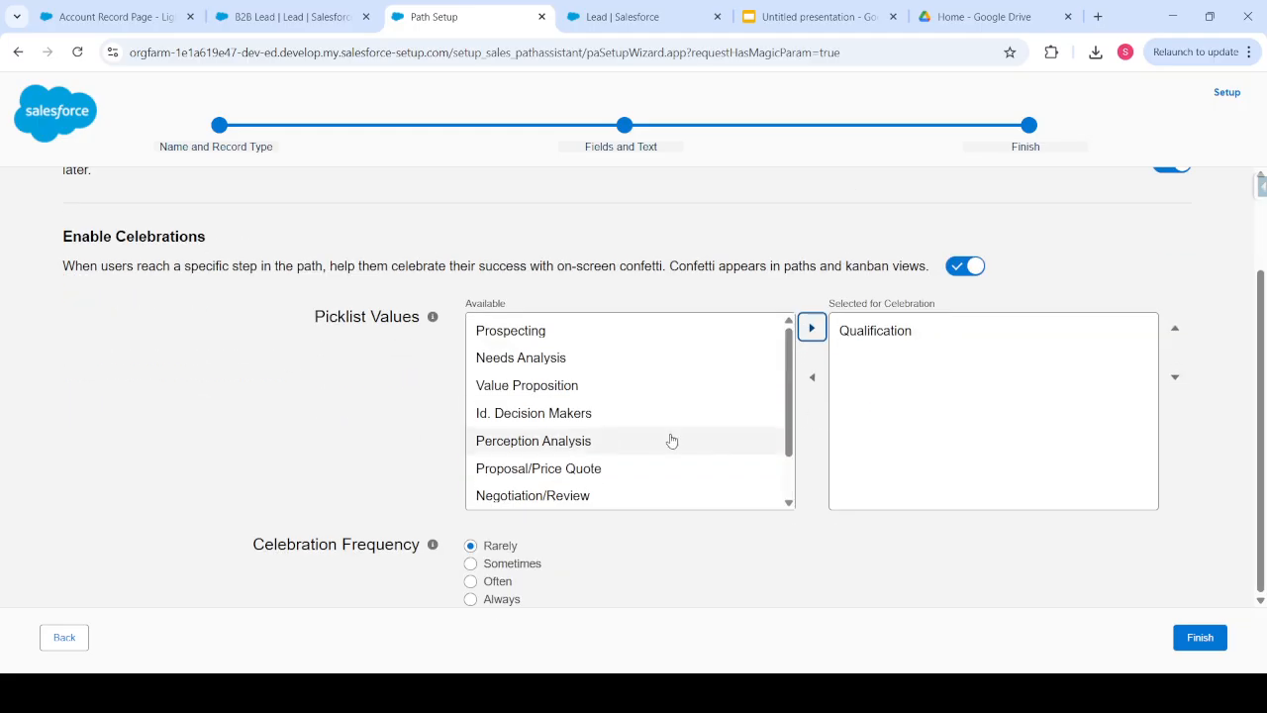
{"action": "scroll", "coordinate": [671, 440], "scroll_direction": "down", "scroll_amount": 1}
{"action": "left_click", "coordinate": [589, 471]}
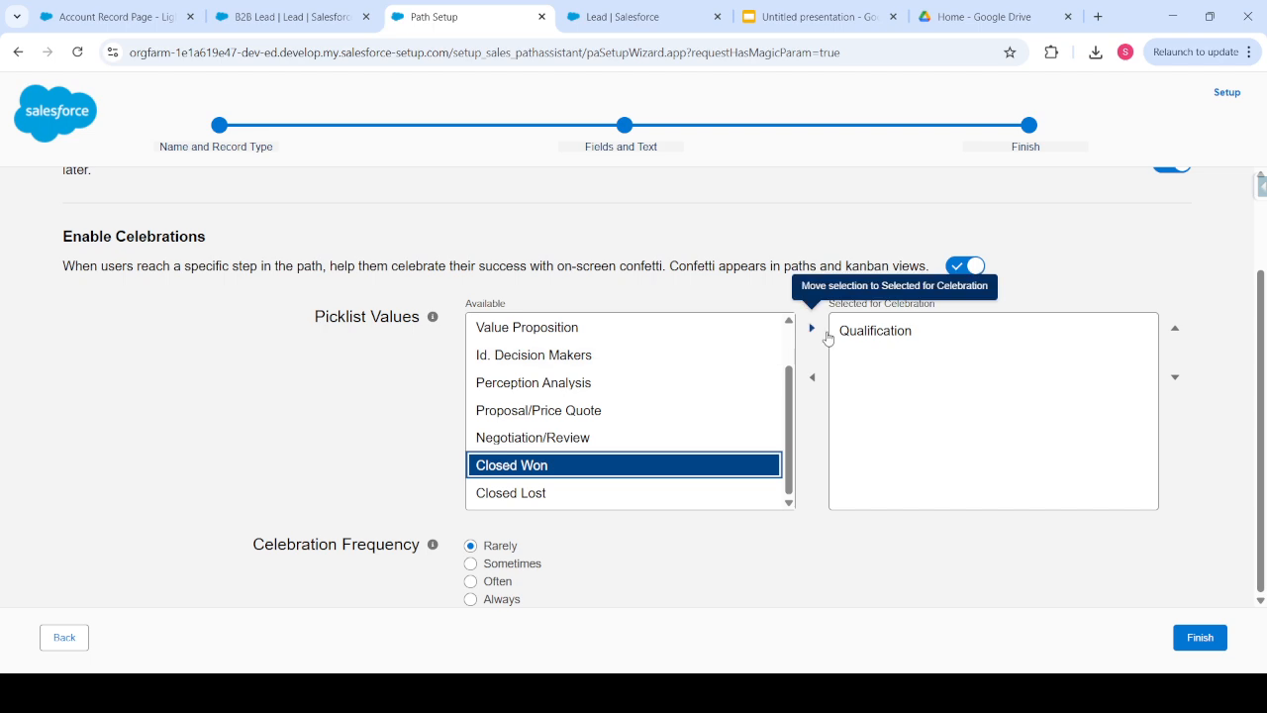
{"action": "left_click", "coordinate": [827, 338]}
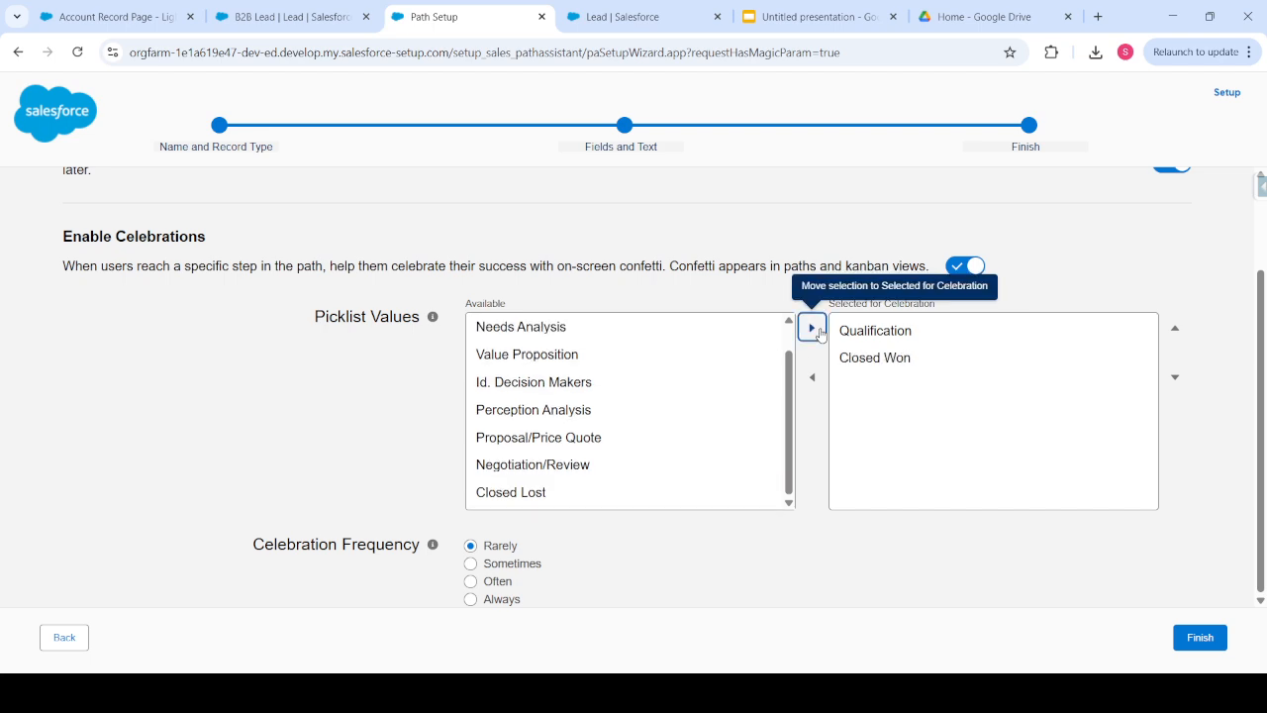
{"action": "left_click", "coordinate": [566, 465]}
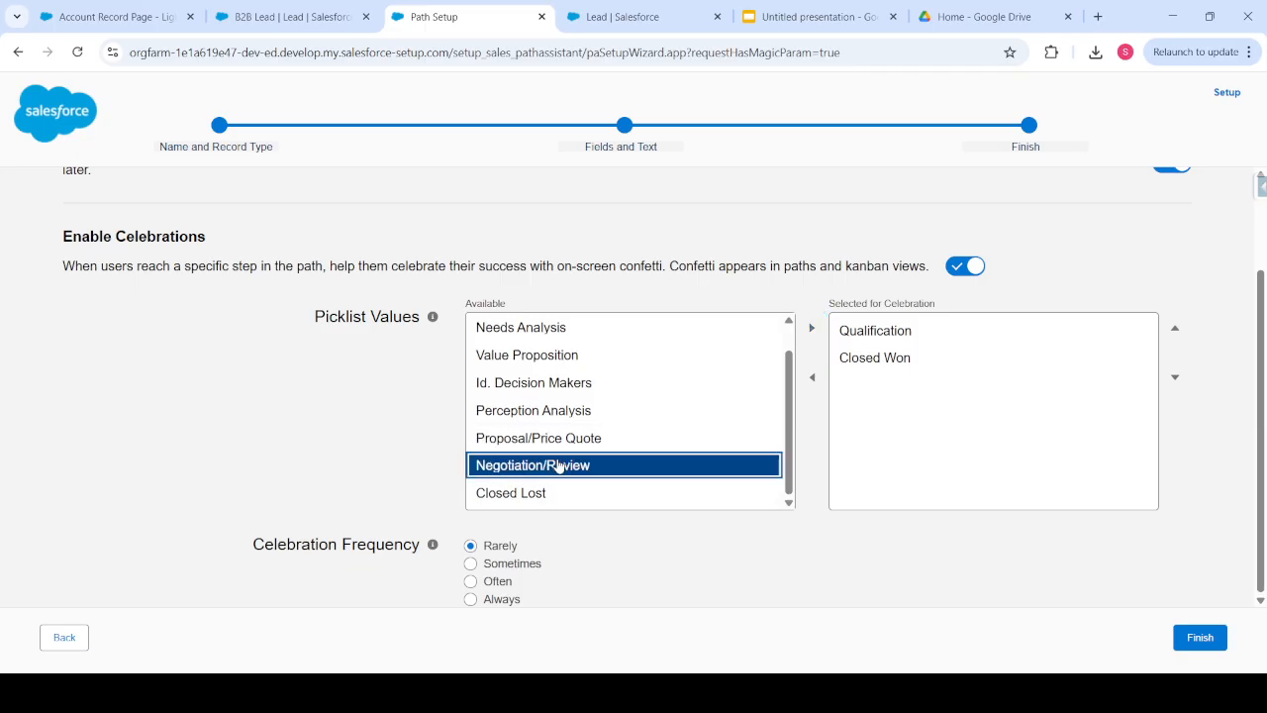
{"action": "left_click", "coordinate": [812, 328]}
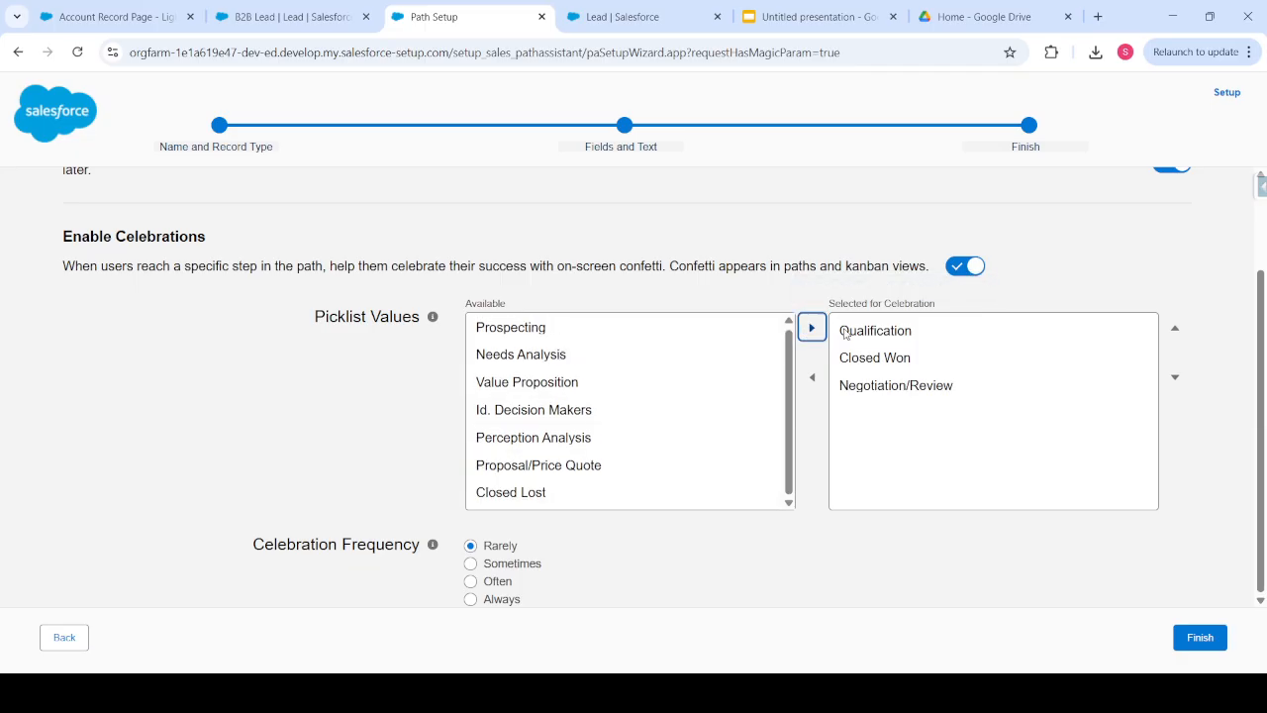
{"action": "left_click", "coordinate": [965, 385]}
{"action": "left_click", "coordinate": [1175, 327]}
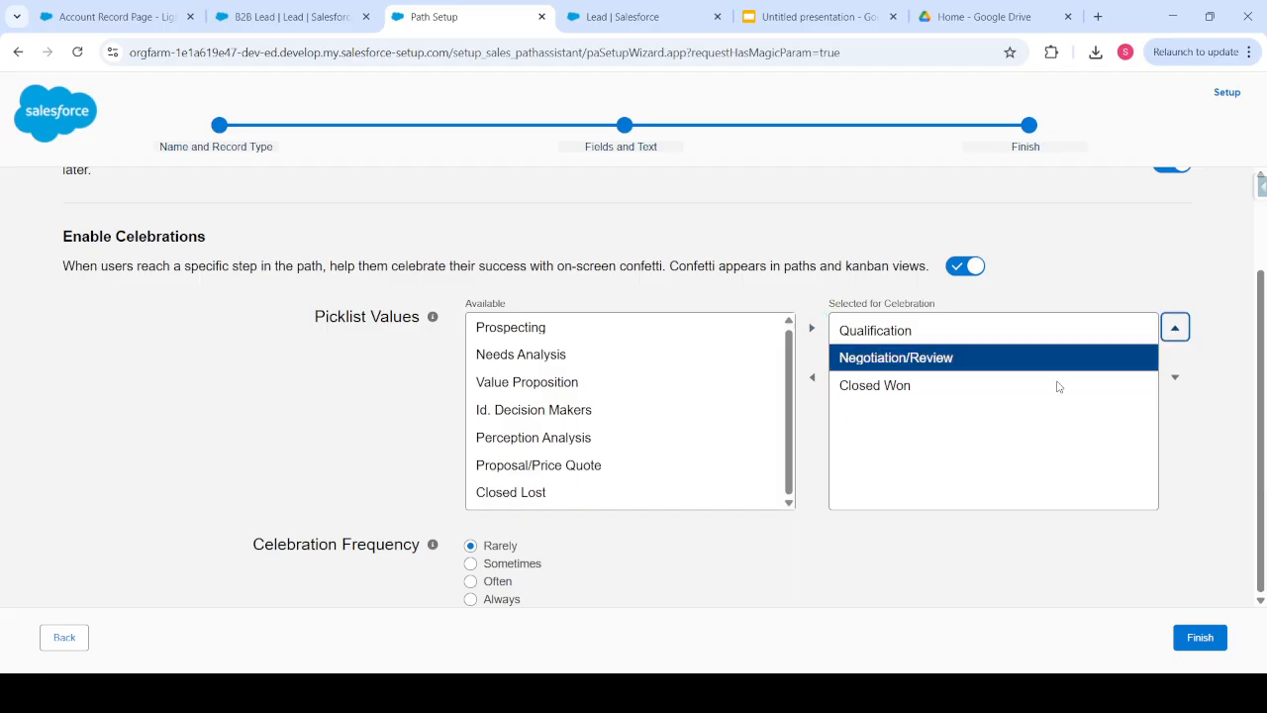
- Set celebration frequency to Always, save the path, and return to the B2B Lead record
{"action": "left_click", "coordinate": [490, 600]}
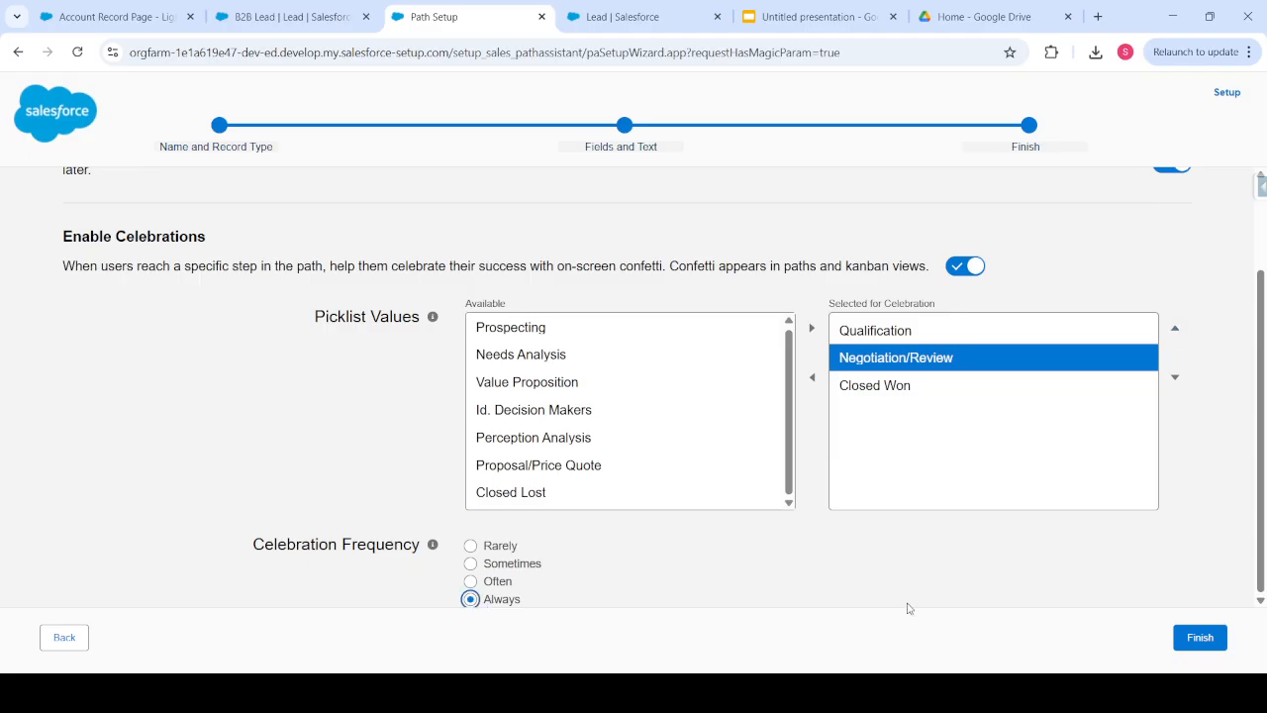
{"action": "left_click", "coordinate": [1199, 639]}
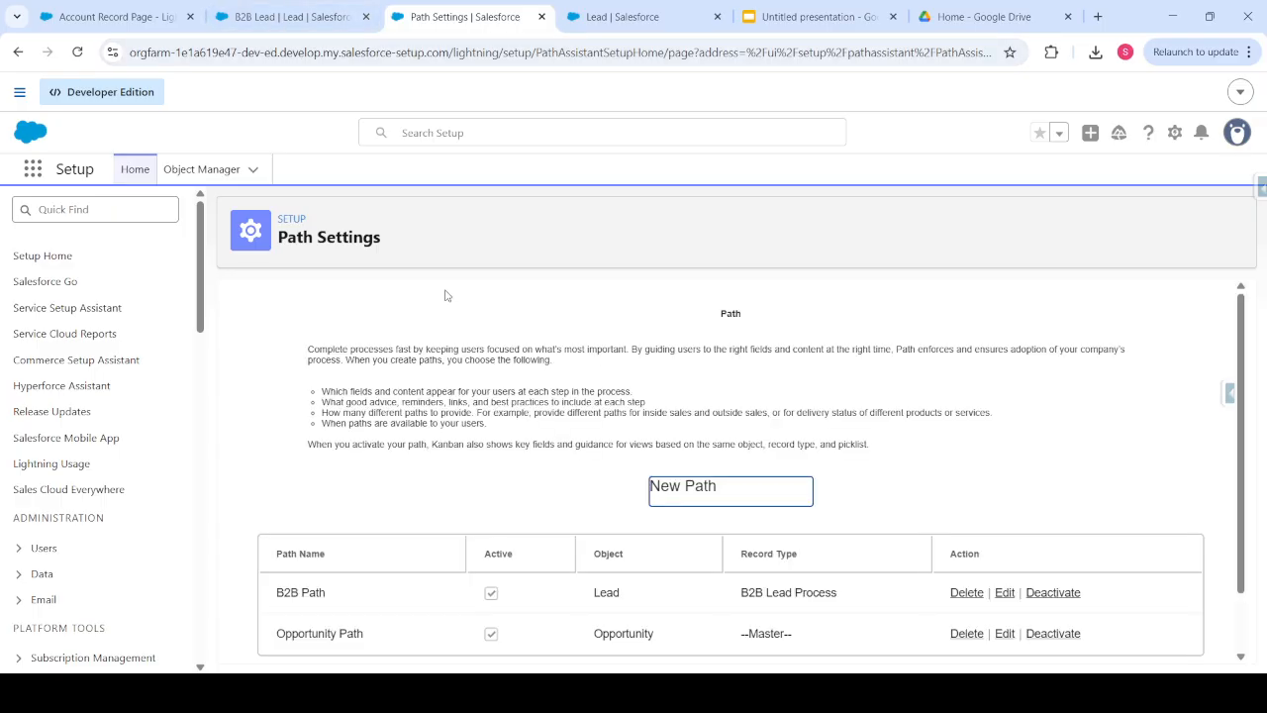
{"action": "scroll", "coordinate": [349, 401], "scroll_direction": "down", "scroll_amount": 1}
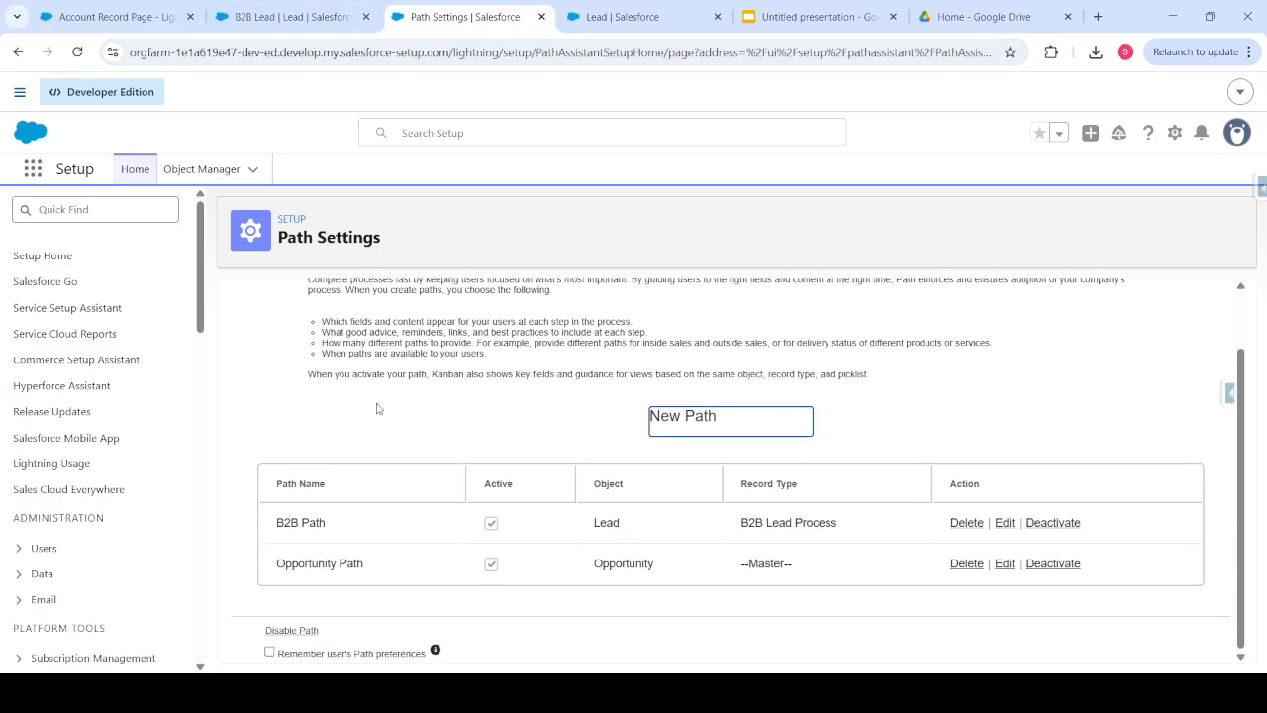
{"action": "scroll", "coordinate": [401, 485], "scroll_direction": "up", "scroll_amount": 1}
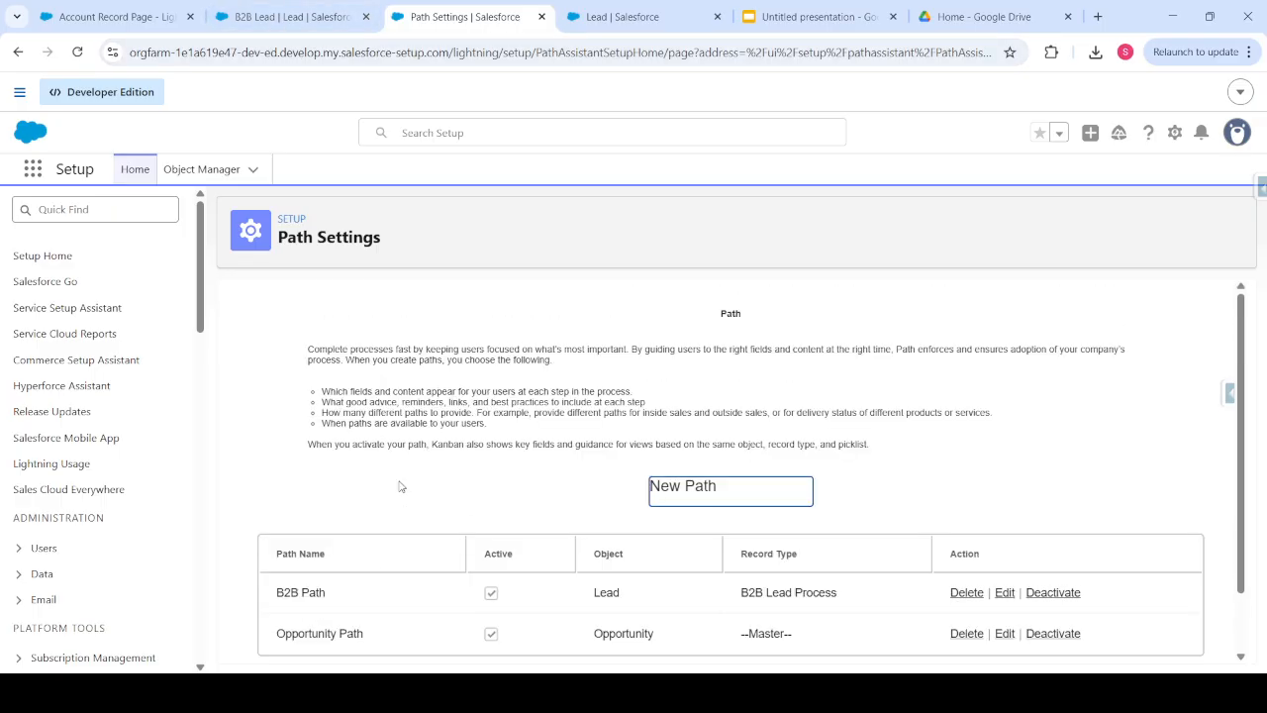
{"action": "left_click", "coordinate": [282, 16]}
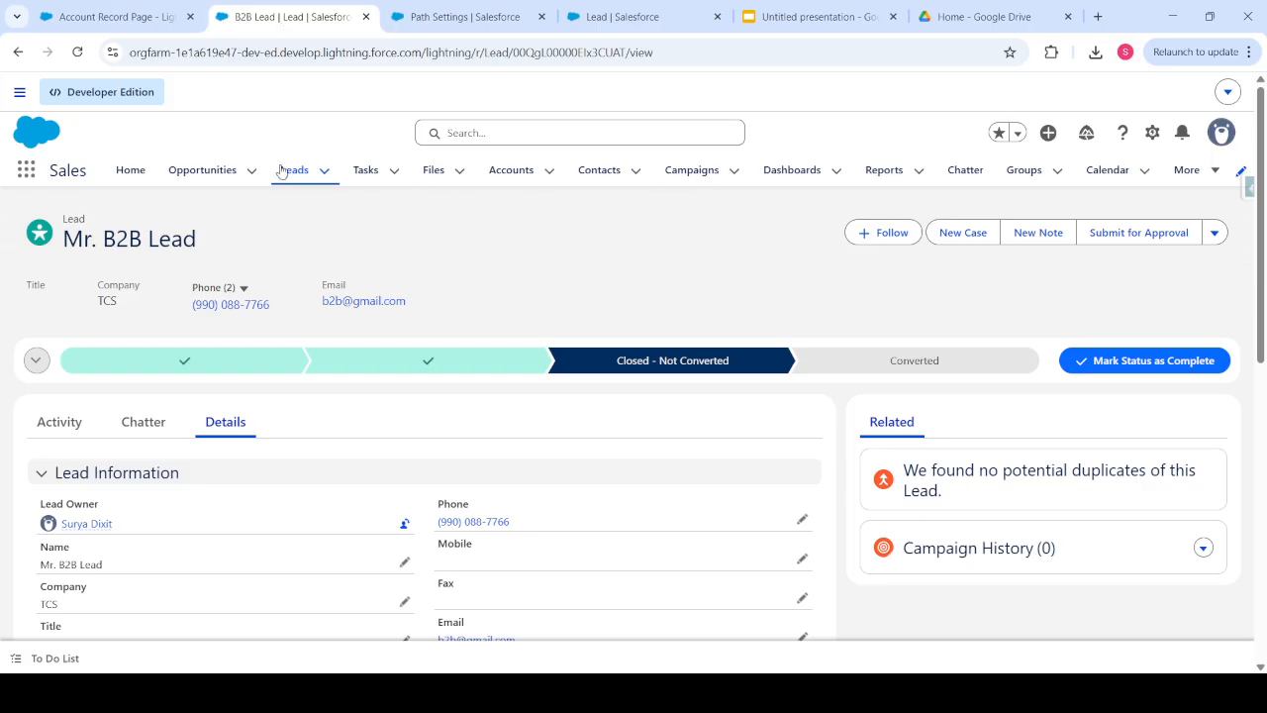
- Look at the Test Validation Rule opportunity, then open the TCS- Open opportunity from Recently Viewed
{"action": "left_click", "coordinate": [212, 184]}
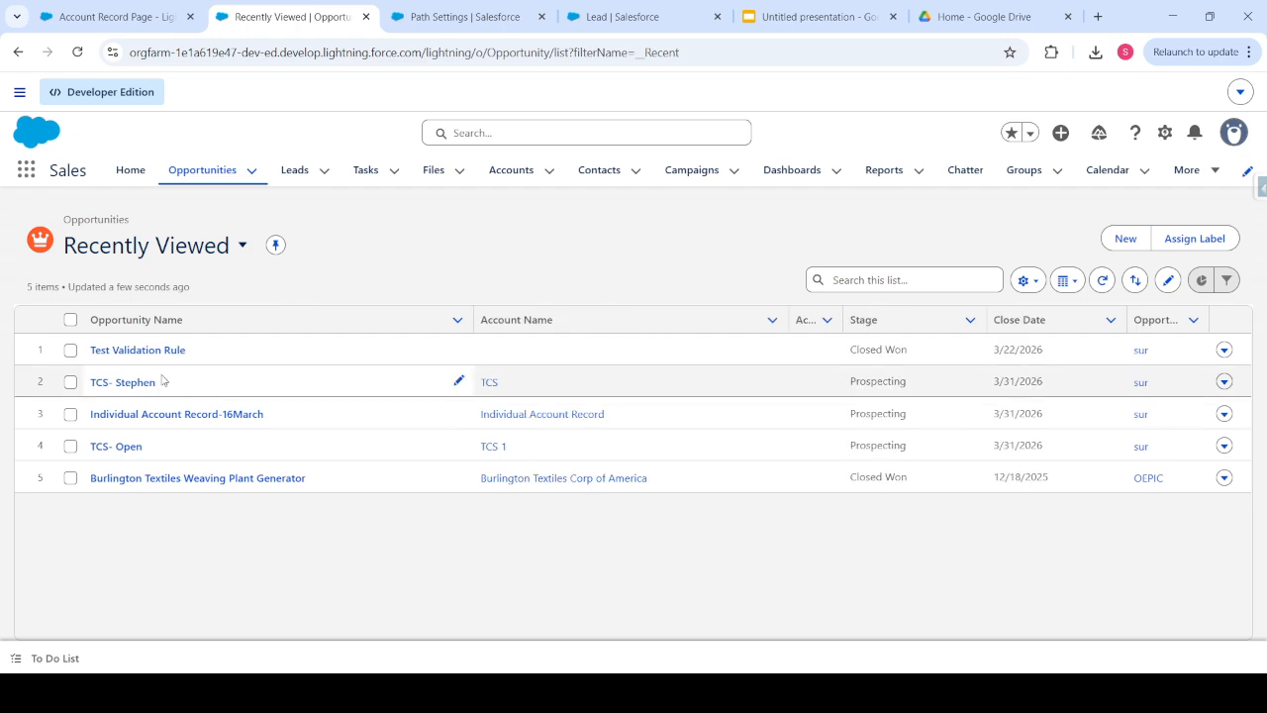
{"action": "left_click", "coordinate": [153, 350]}
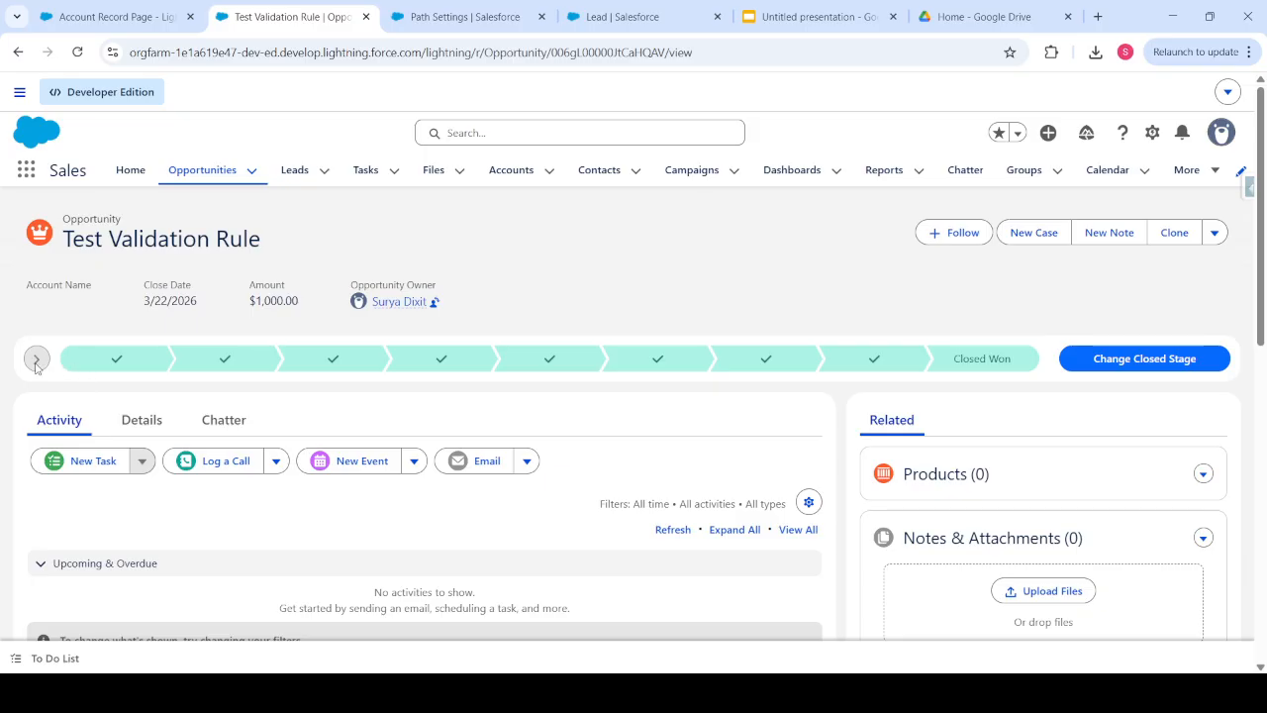
{"action": "left_click", "coordinate": [211, 174]}
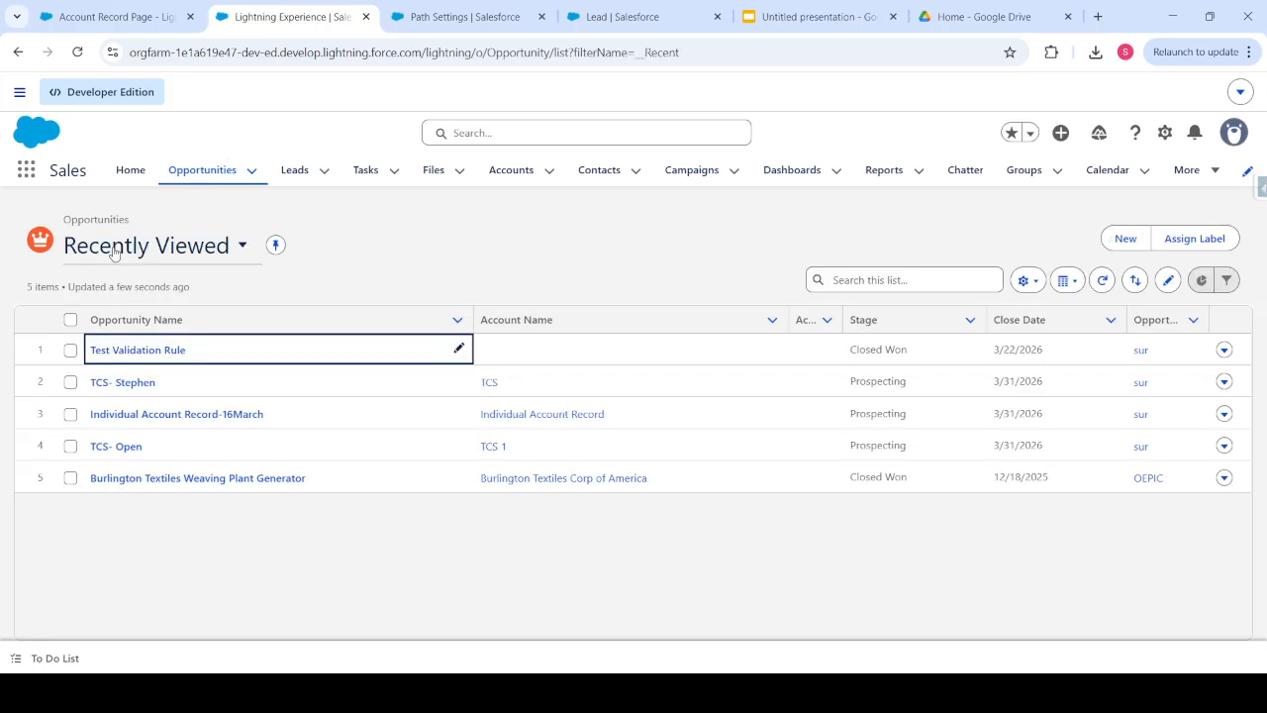
{"action": "left_click", "coordinate": [111, 449]}
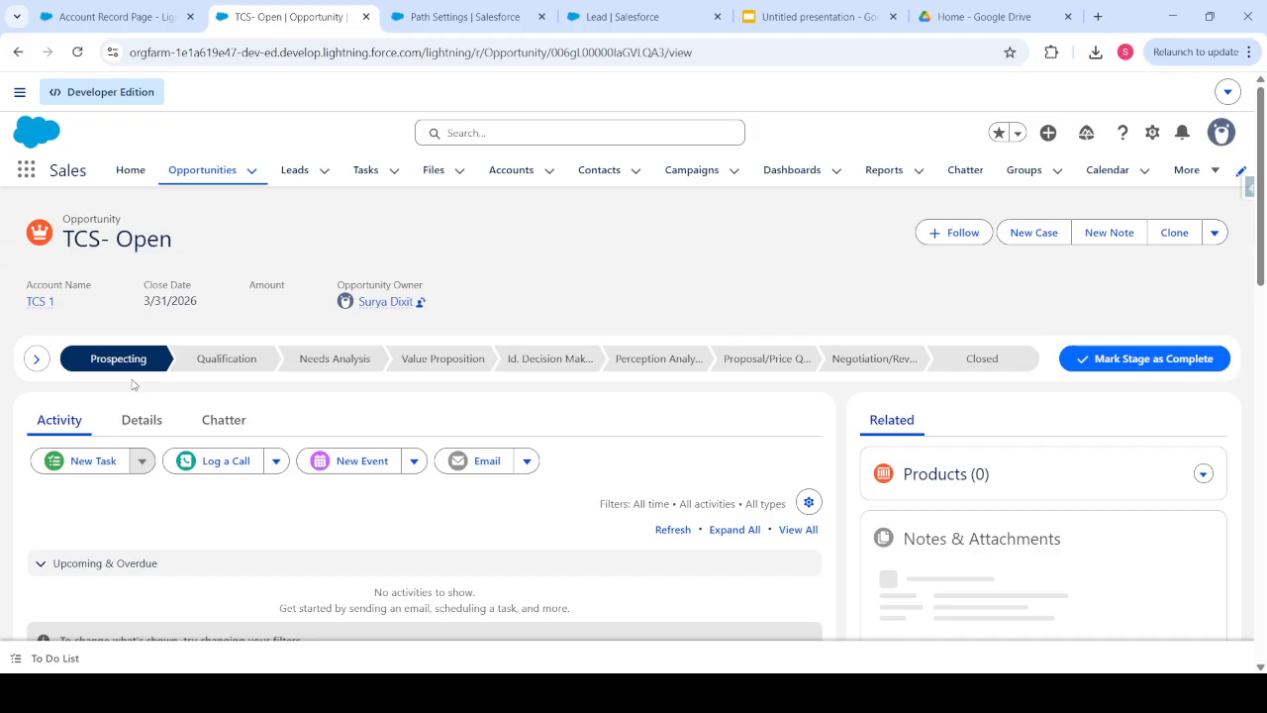
- Reveal the stage's key fields and try saving an Amount of 200
{"action": "left_click", "coordinate": [36, 360]}
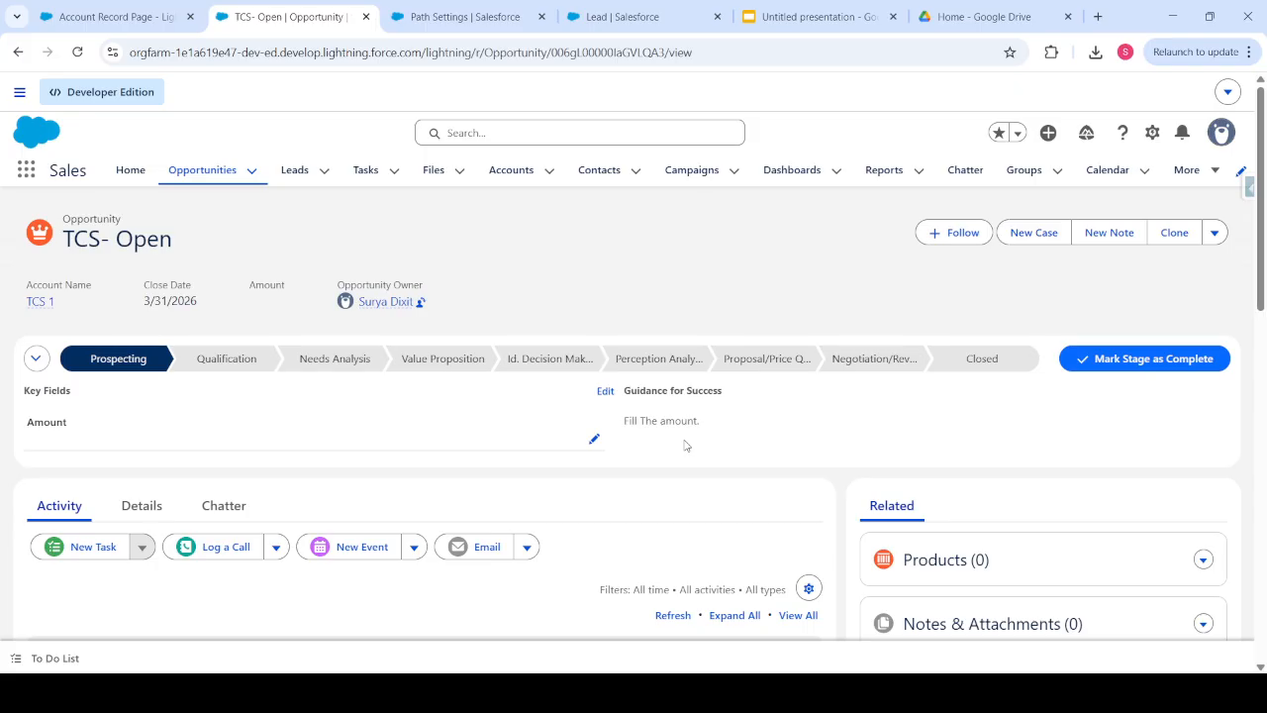
{"action": "left_click", "coordinate": [593, 439]}
{"action": "type", "text": "2000"}
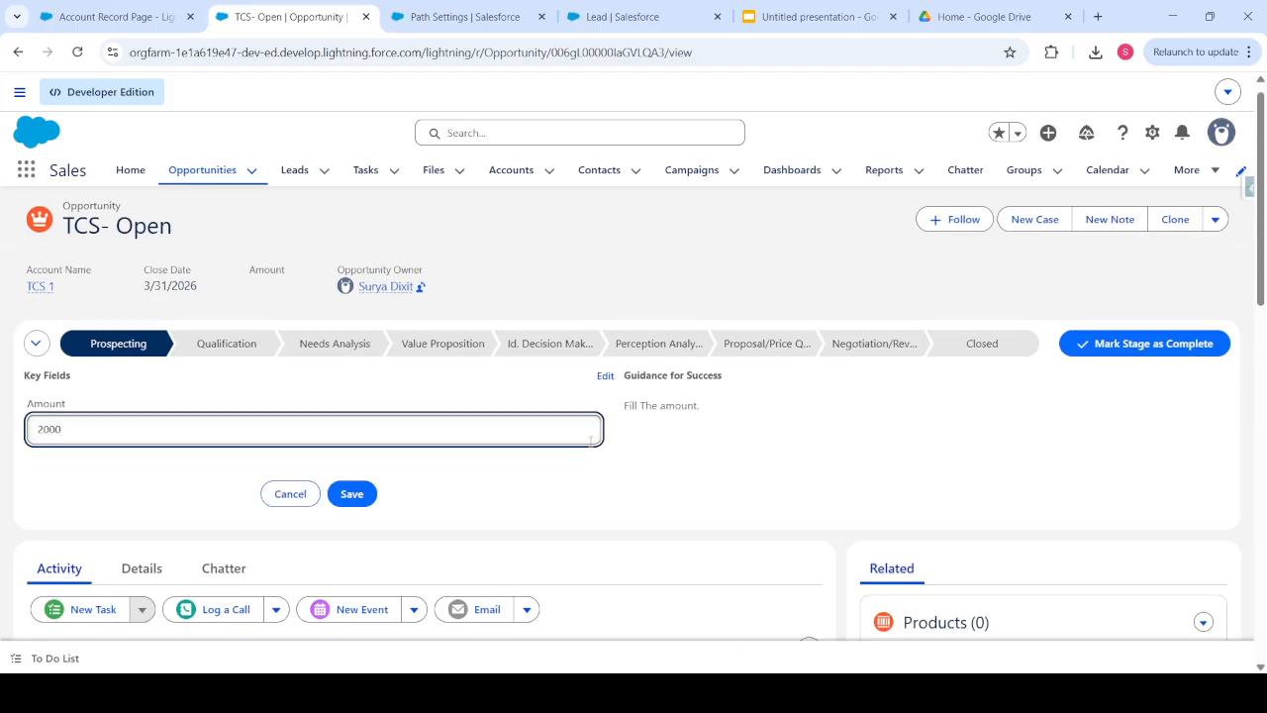
{"action": "key", "text": "BackSpace"}
{"action": "left_click", "coordinate": [354, 494]}
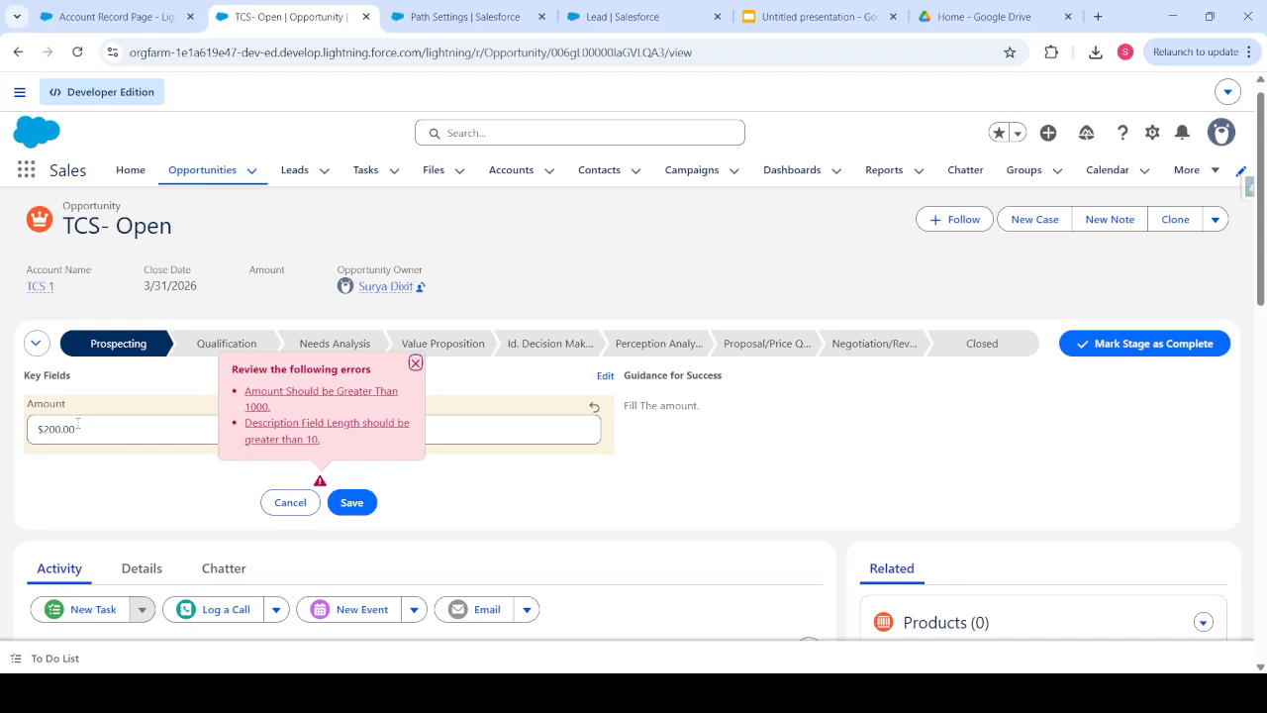
- Change the Amount to 1,100, check the Details tab, and retry the save
{"action": "left_click", "coordinate": [45, 431]}
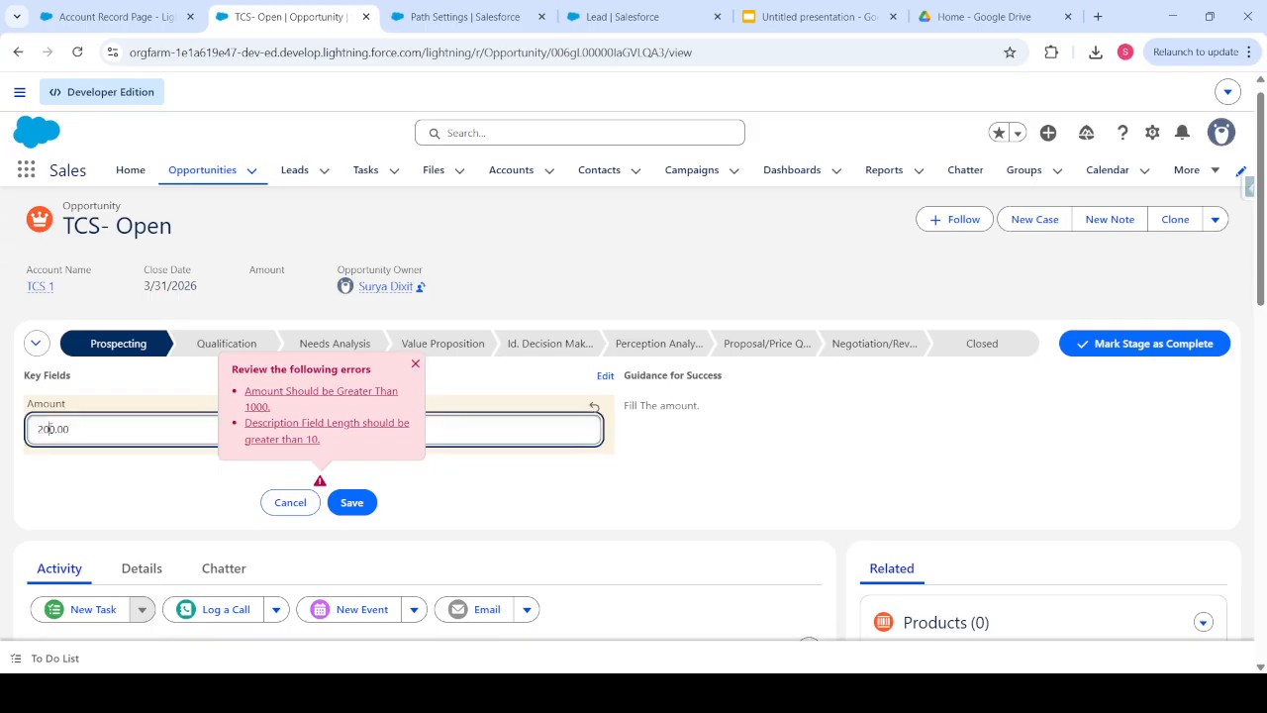
{"action": "key", "text": "BackSpace"}
{"action": "key", "text": "BackSpace"}
{"action": "type", "text": "1,10"}
{"action": "left_click", "coordinate": [356, 504]}
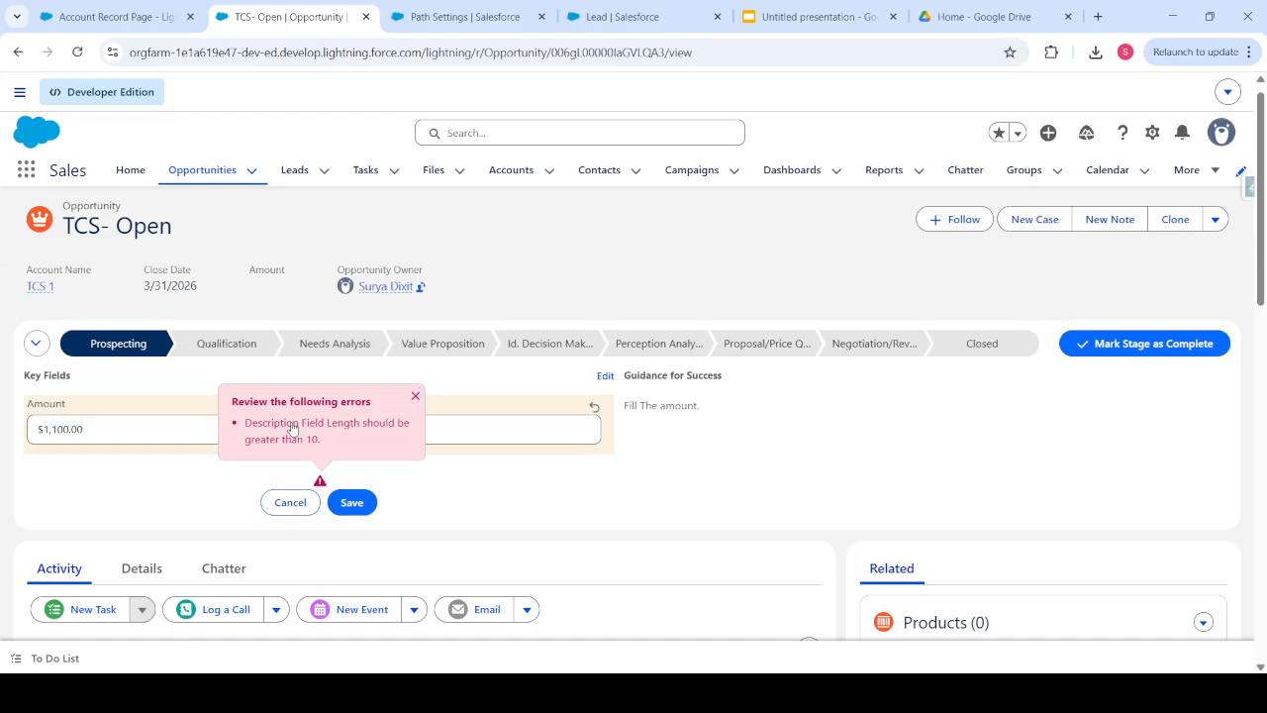
{"action": "scroll", "coordinate": [396, 478], "scroll_direction": "down", "scroll_amount": 3}
{"action": "scroll", "coordinate": [396, 478], "scroll_direction": "up", "scroll_amount": 3}
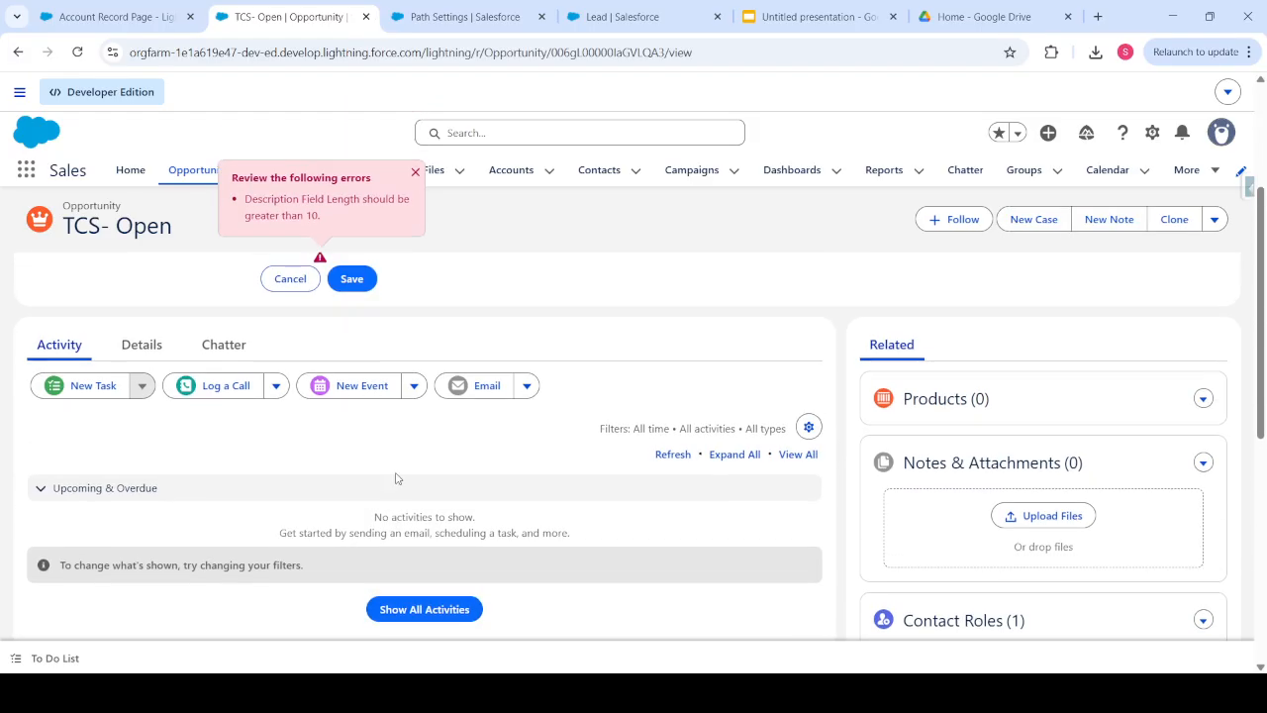
{"action": "left_click", "coordinate": [156, 351]}
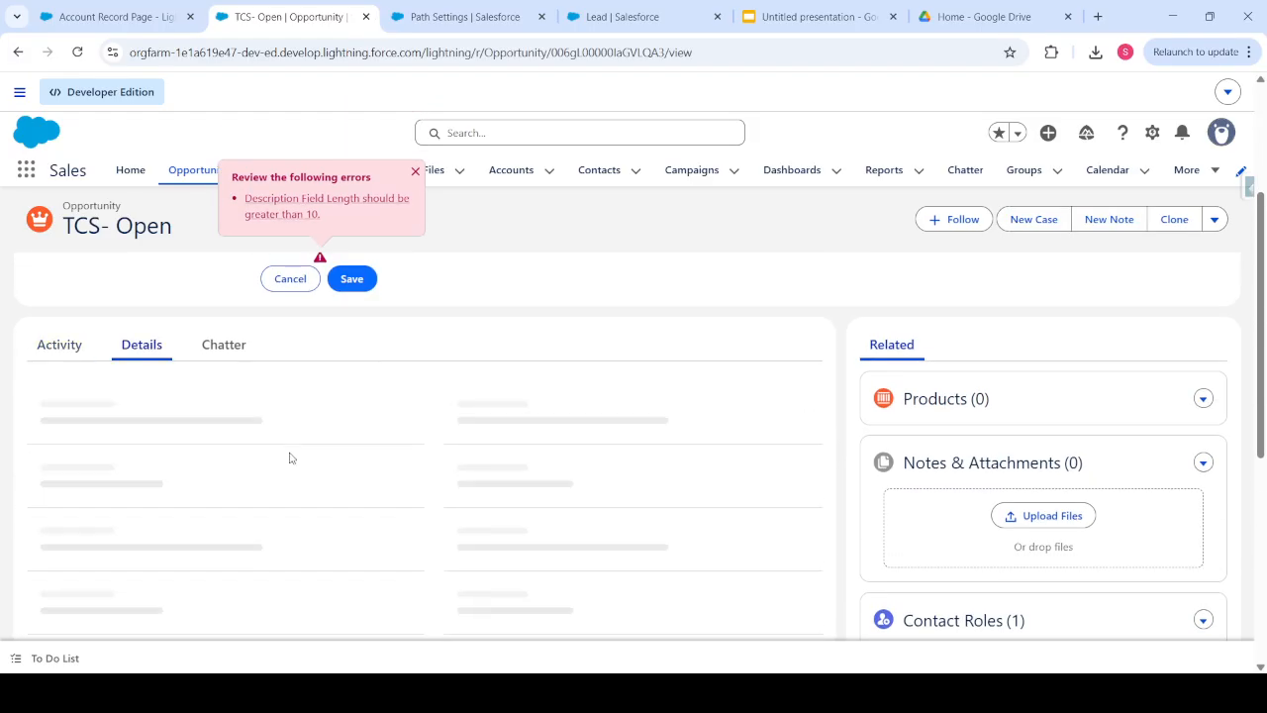
{"action": "scroll", "coordinate": [290, 458], "scroll_direction": "down", "scroll_amount": 5}
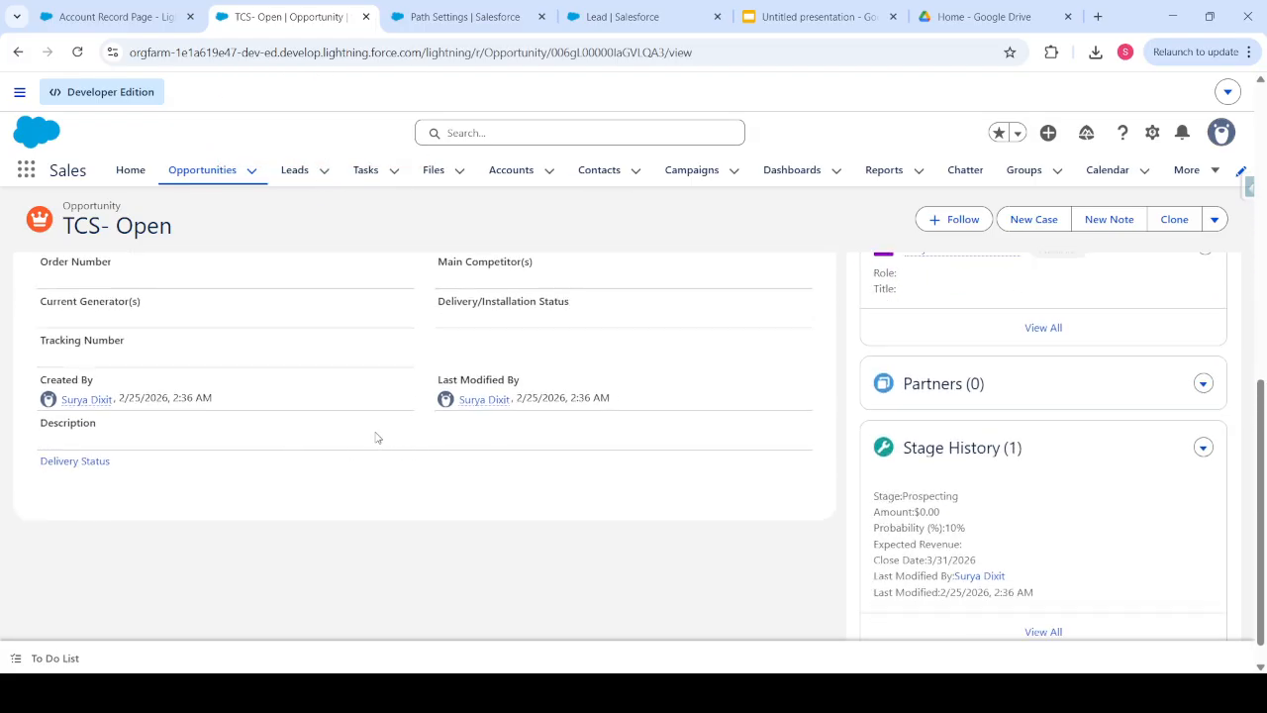
{"action": "scroll", "coordinate": [376, 437], "scroll_direction": "up", "scroll_amount": 5}
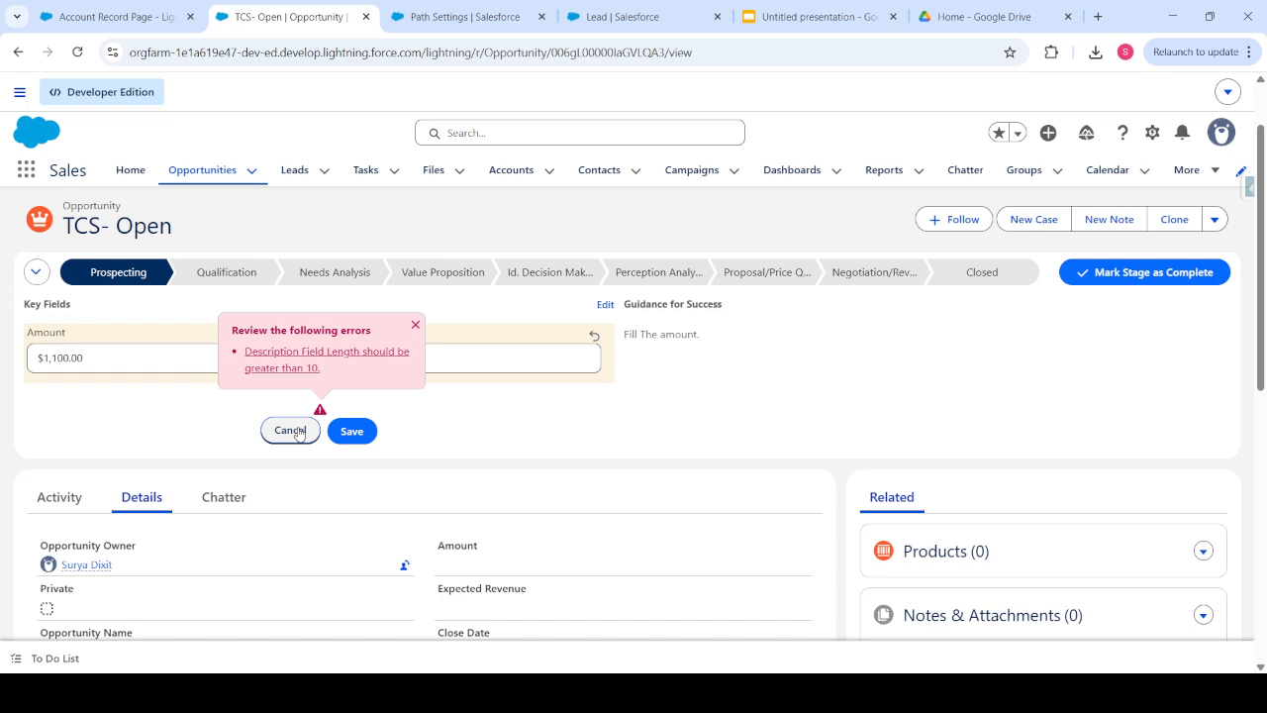
{"action": "left_click", "coordinate": [349, 434]}
- Cancel the Amount edit and save the Description as 'Testing description'
{"action": "scroll", "coordinate": [317, 537], "scroll_direction": "down", "scroll_amount": 1}
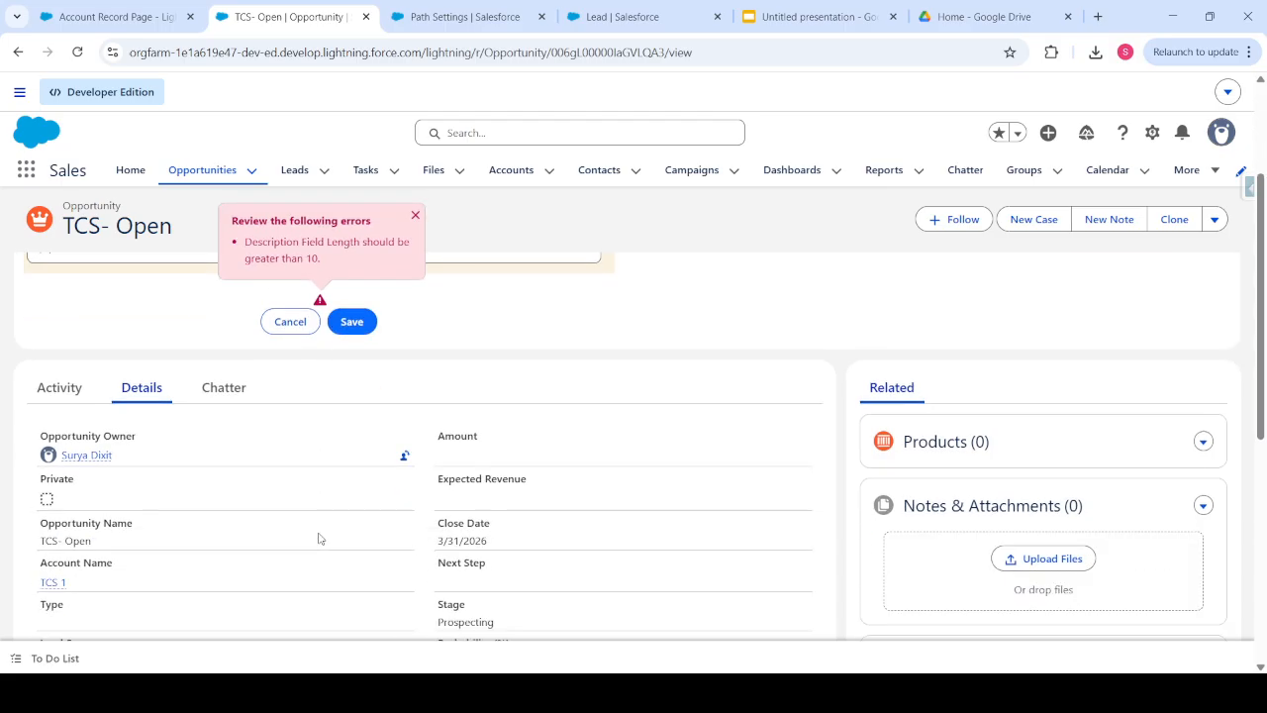
{"action": "left_click", "coordinate": [290, 321]}
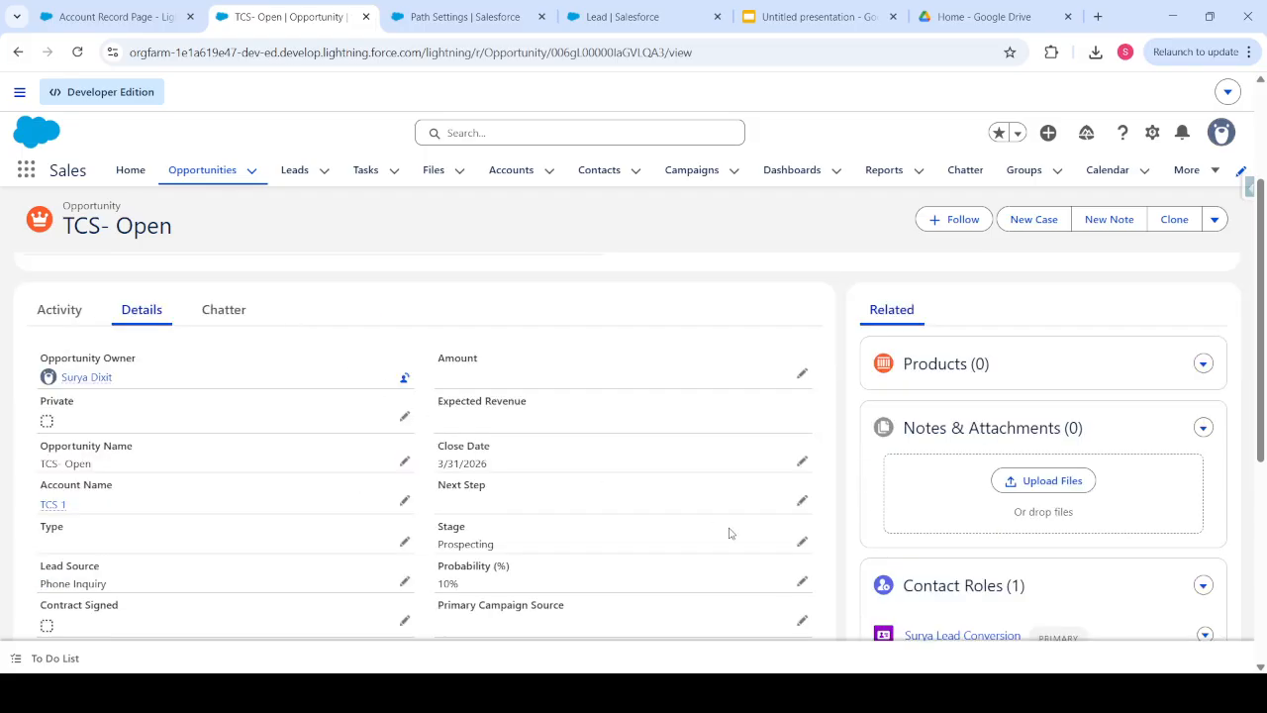
{"action": "scroll", "coordinate": [683, 535], "scroll_direction": "down", "scroll_amount": 3}
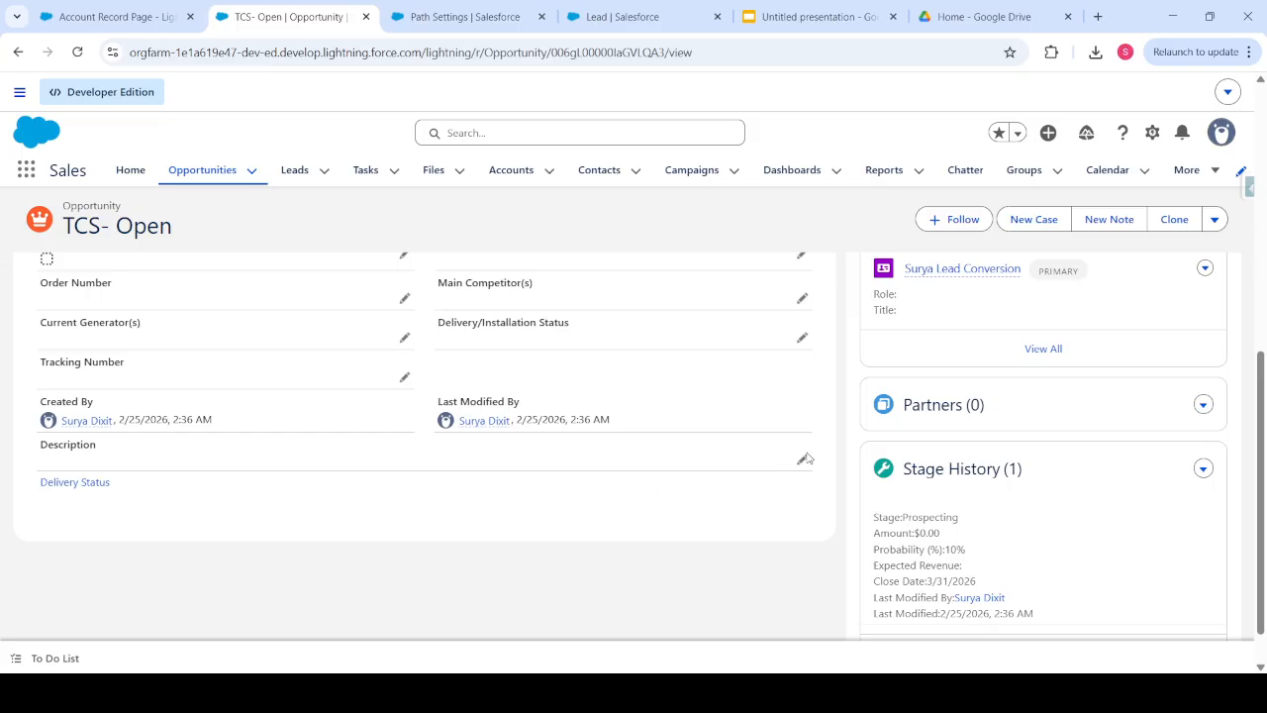
{"action": "left_click", "coordinate": [804, 459]}
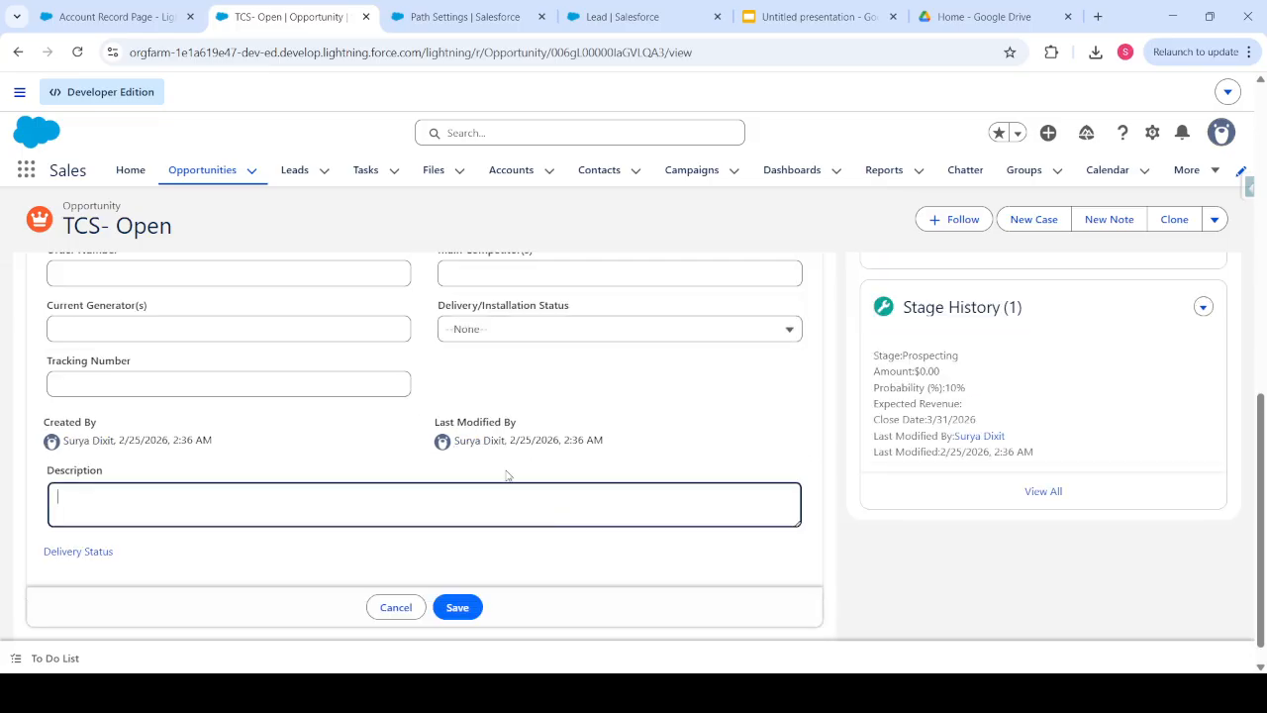
{"action": "type", "text": "Testing de"}
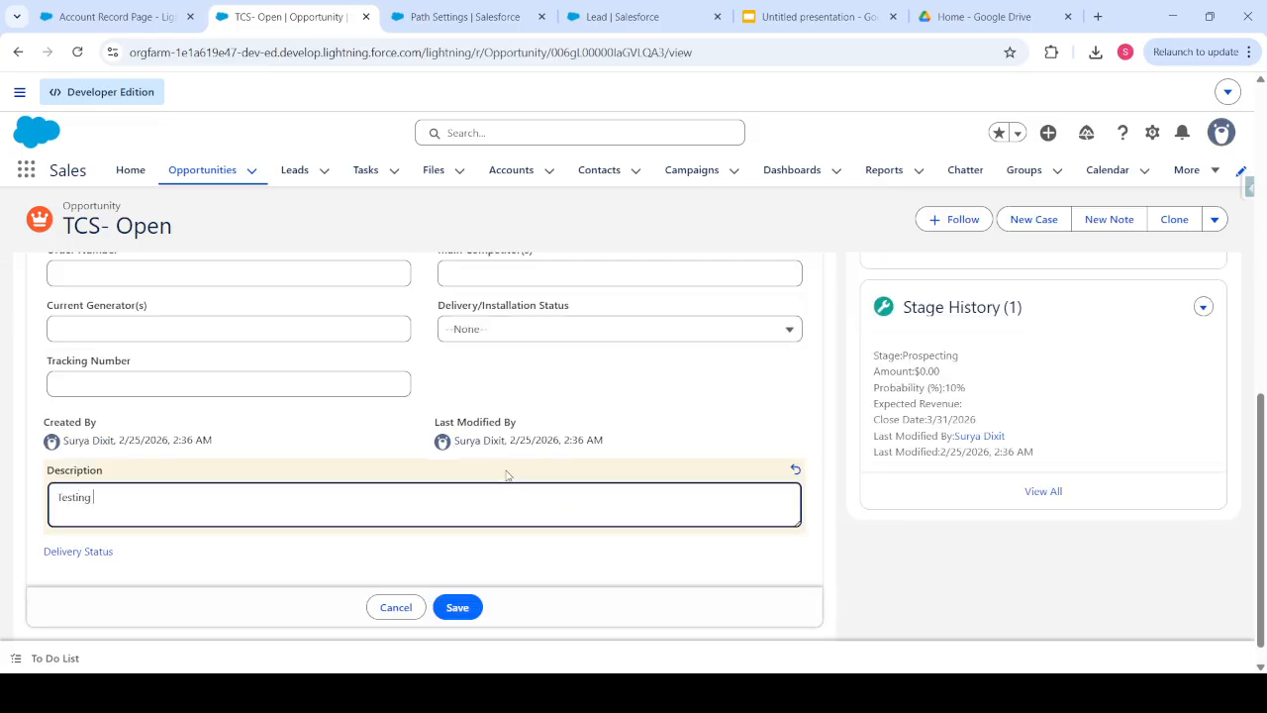
{"action": "type", "text": "scription"}
{"action": "left_click", "coordinate": [461, 604]}
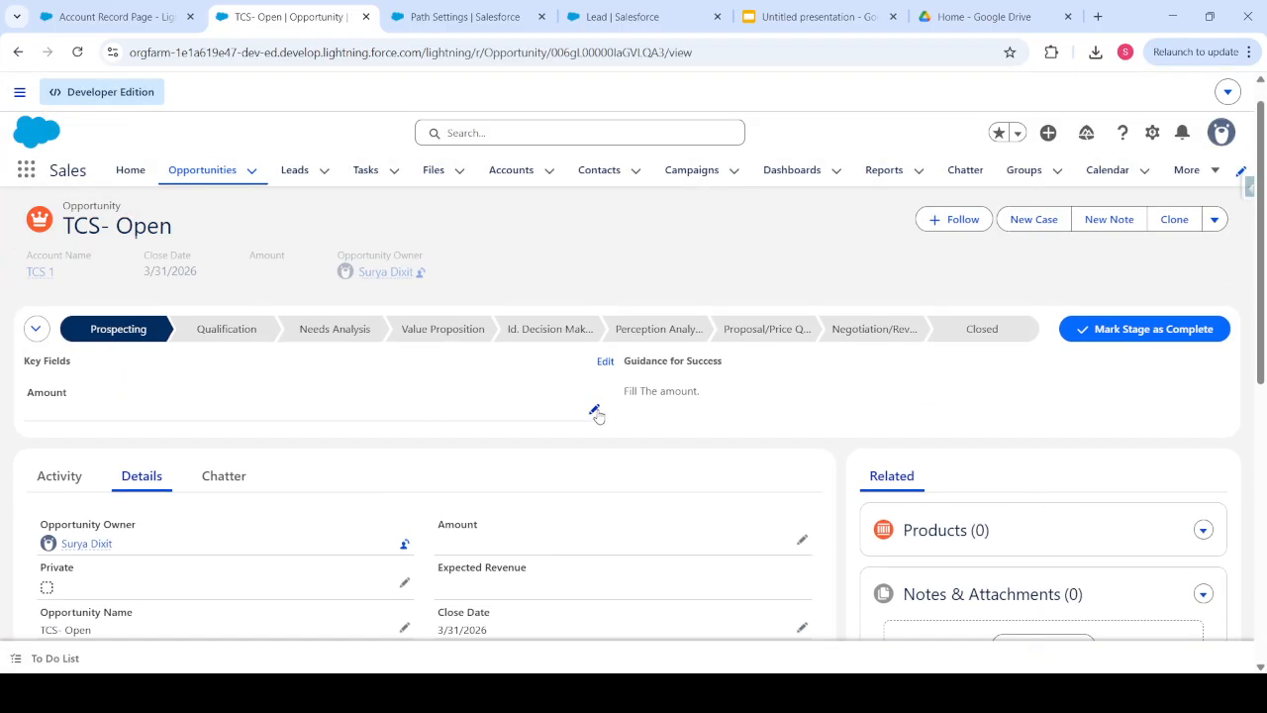
{"action": "left_click", "coordinate": [595, 410]}
- Save the Amount as 1100 and mark Prospecting complete to advance to Qualification
{"action": "type", "text": "1100"}
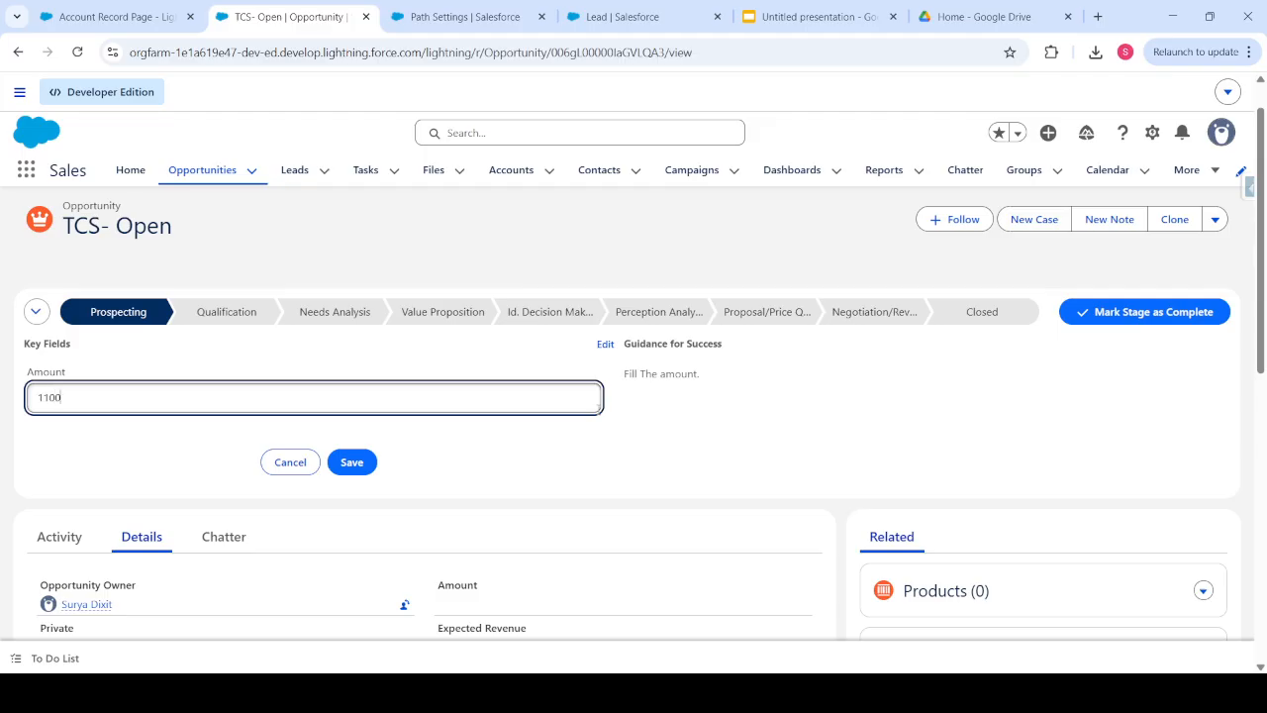
{"action": "left_click", "coordinate": [345, 471]}
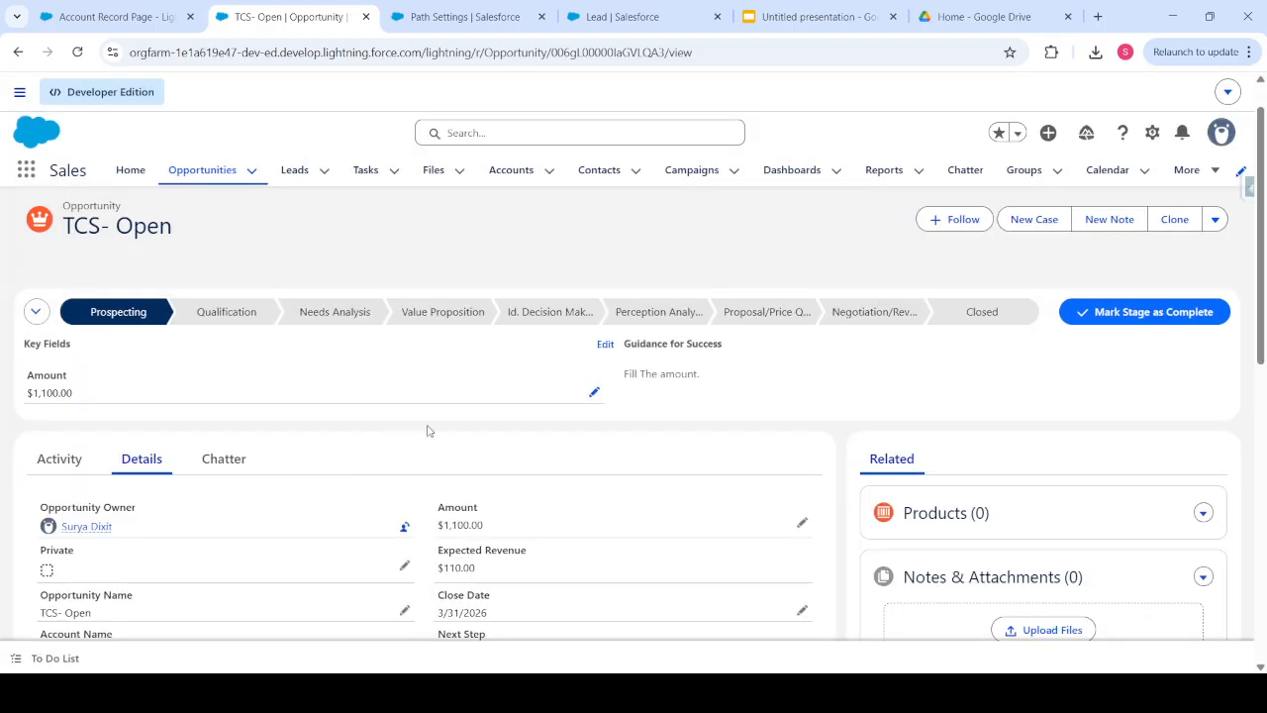
{"action": "left_click", "coordinate": [1104, 313]}
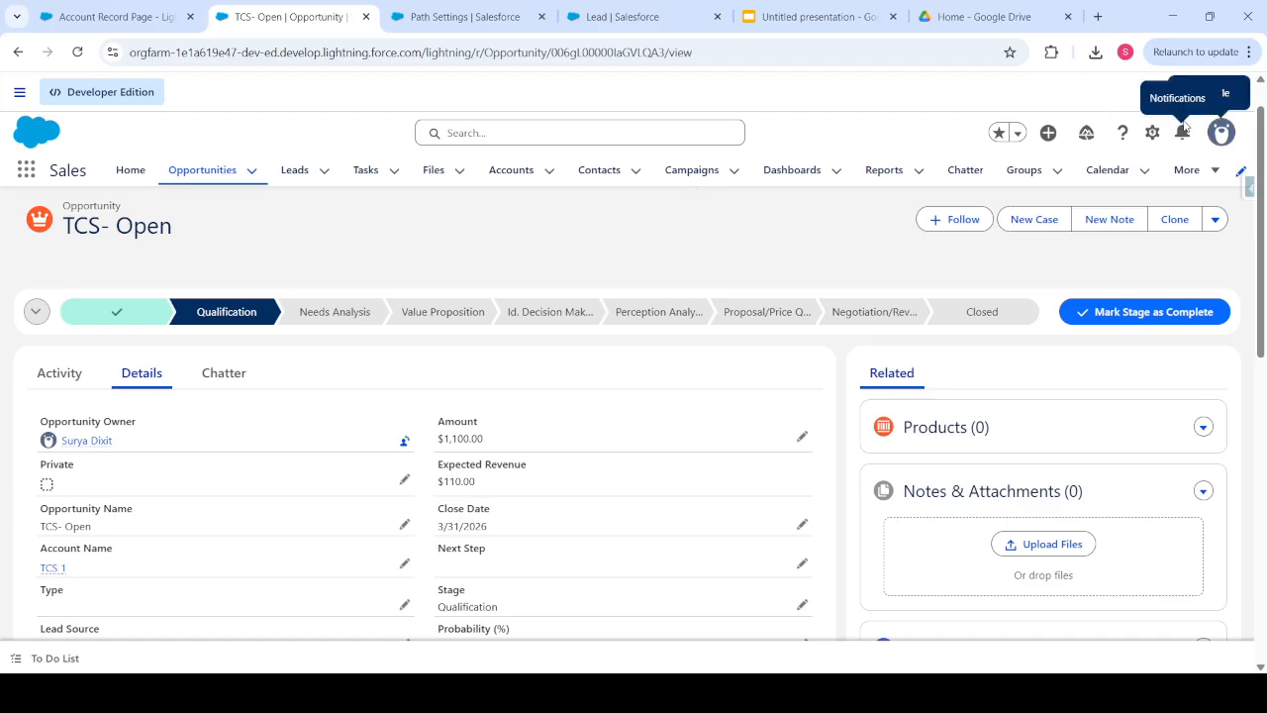
- Open the Opportunity record page in Lightning App Builder with Edit Page
{"action": "left_click", "coordinate": [1152, 131]}
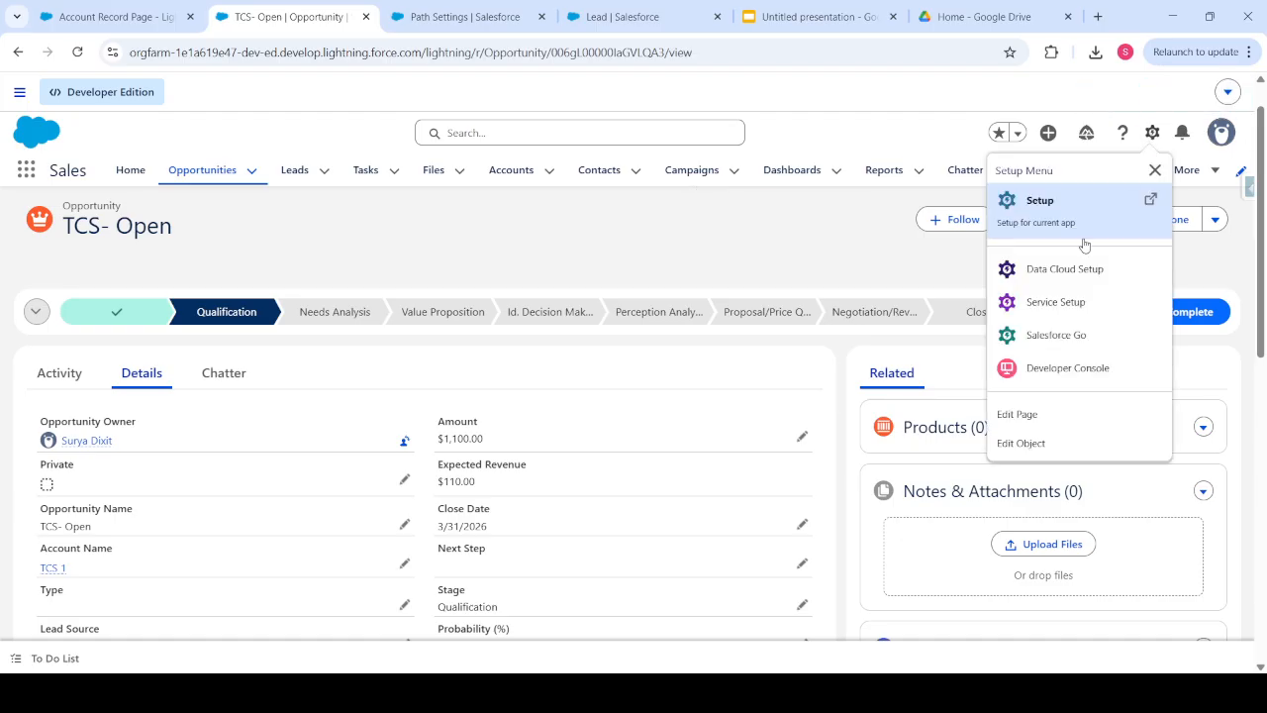
{"action": "left_click", "coordinate": [1042, 414]}
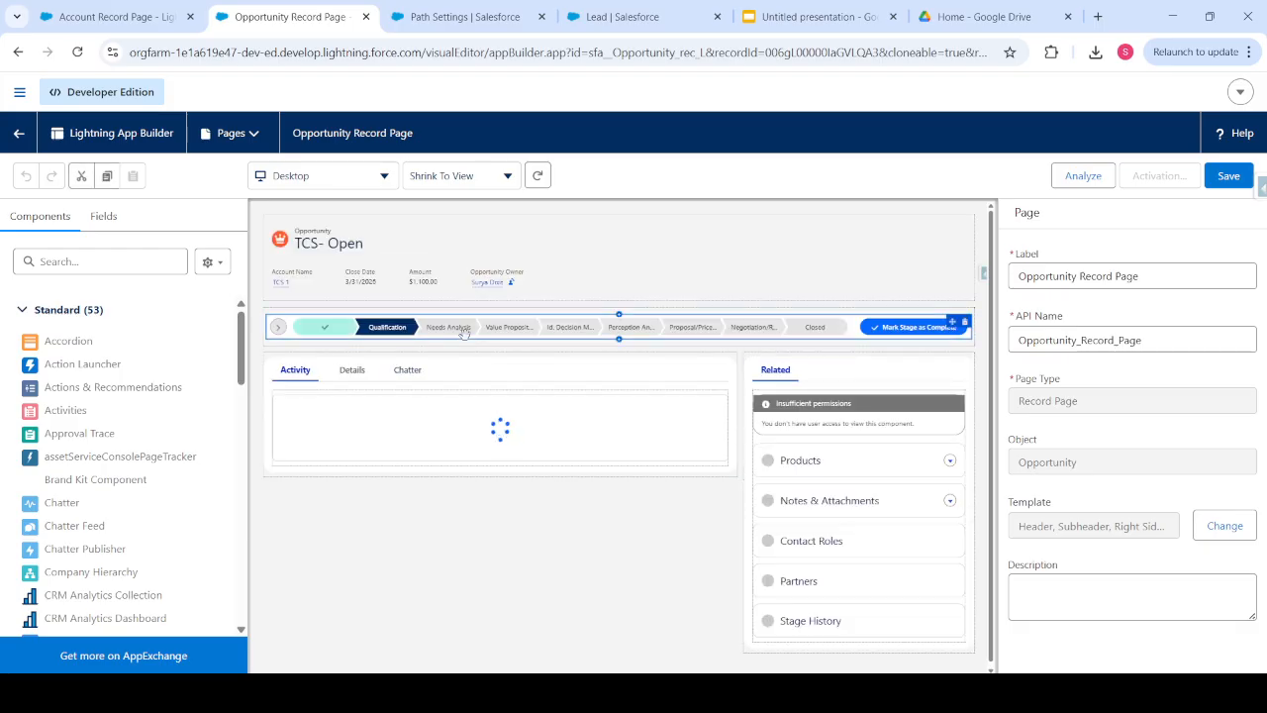
- Select the Path component to see its Linear format and Opportunity Path settings
{"action": "left_click", "coordinate": [463, 332]}
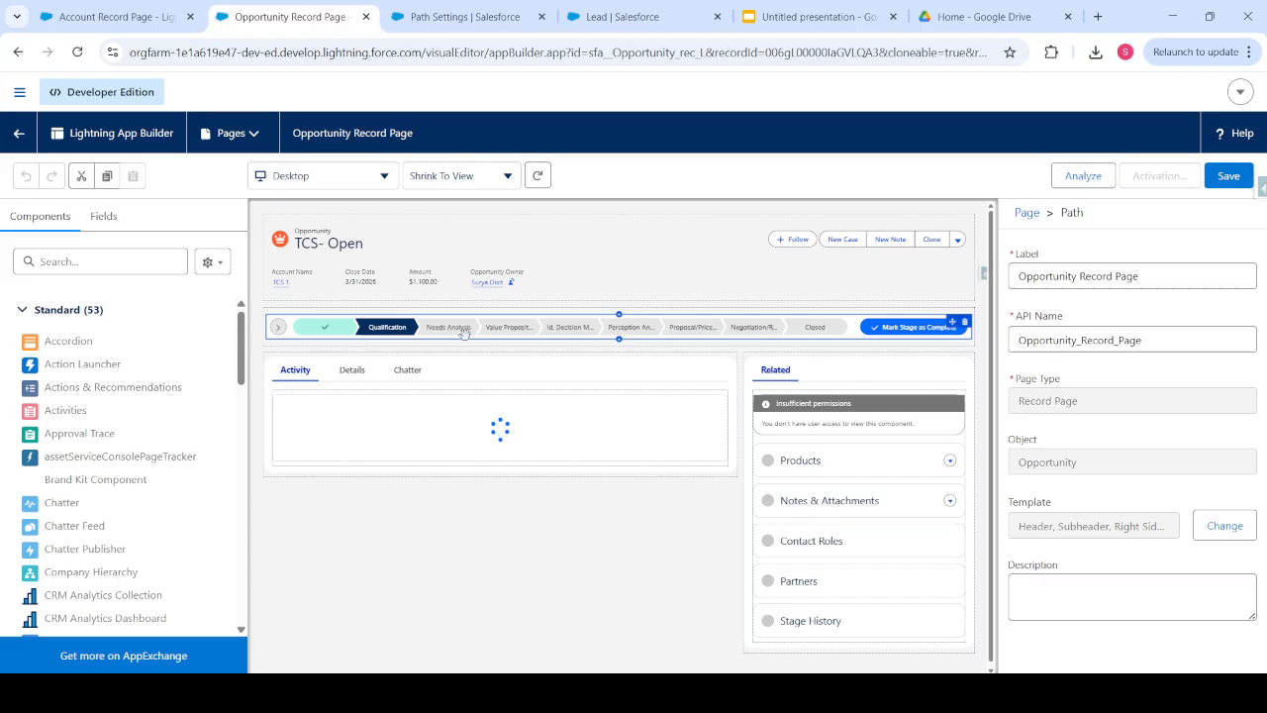